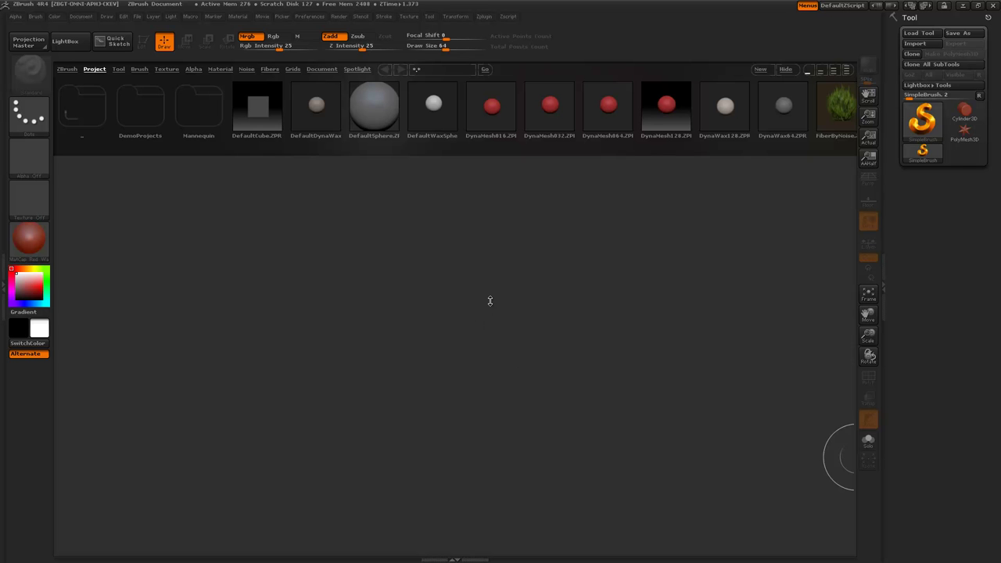
# Step: Clear the canvas and draw a single Cube3D object on it in Edit mode
pyautogui.moveTo(508, 306); pyautogui.dragTo(511, 326)
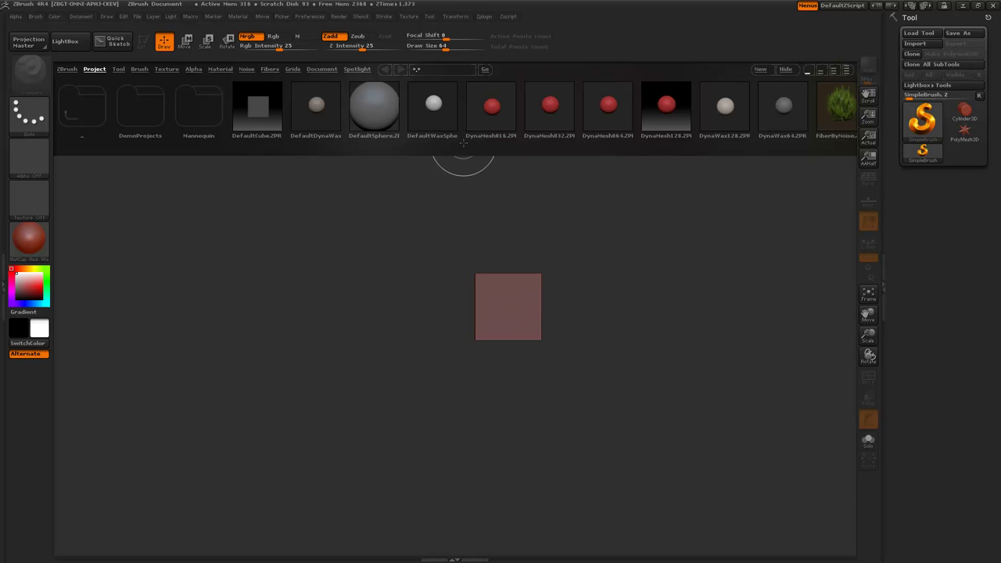
pyautogui.hotkey('ctrl', 'n')
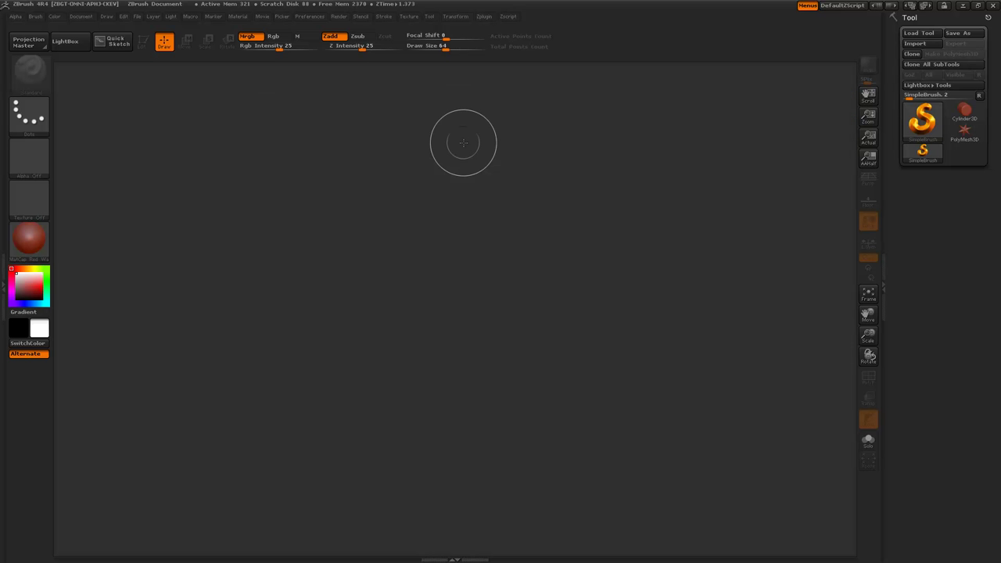
pyautogui.click(921, 119)
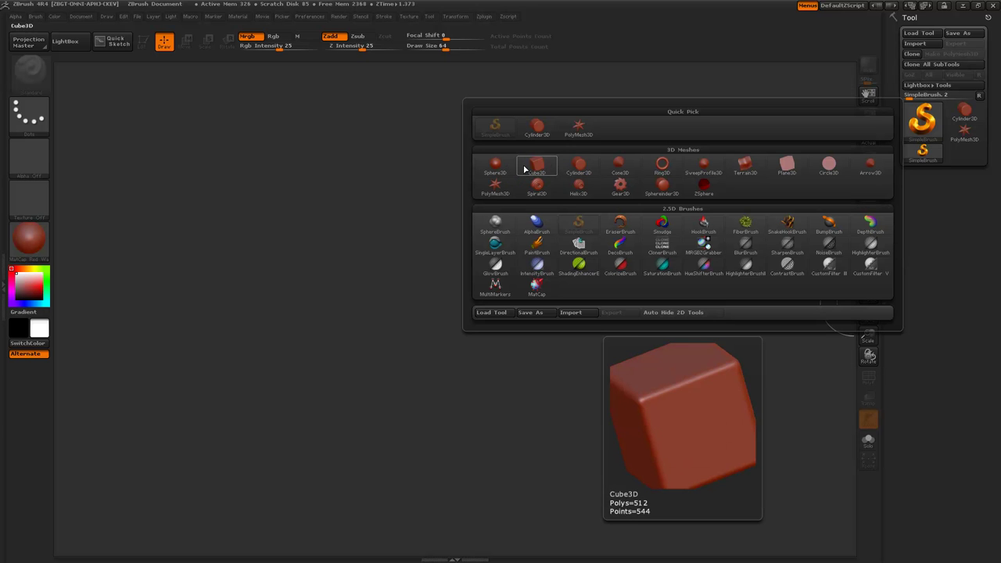
pyautogui.click(532, 166)
pyautogui.moveTo(376, 277); pyautogui.dragTo(412, 418)
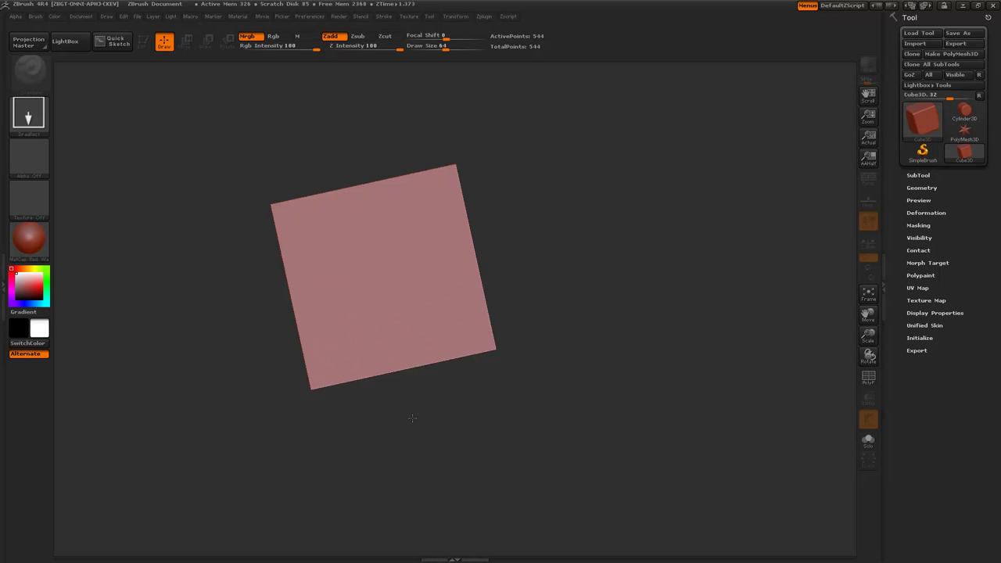
pyautogui.press('t')
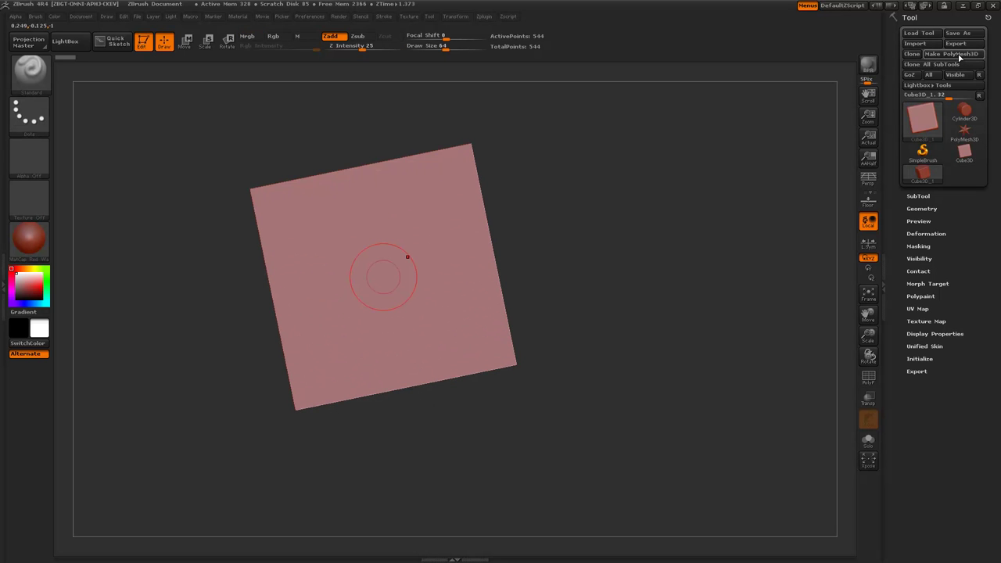
# Step: Convert the cube into a PolyMesh3D and check it from an angled view
pyautogui.click(958, 55)
pyautogui.moveTo(242, 250); pyautogui.dragTo(213, 266)
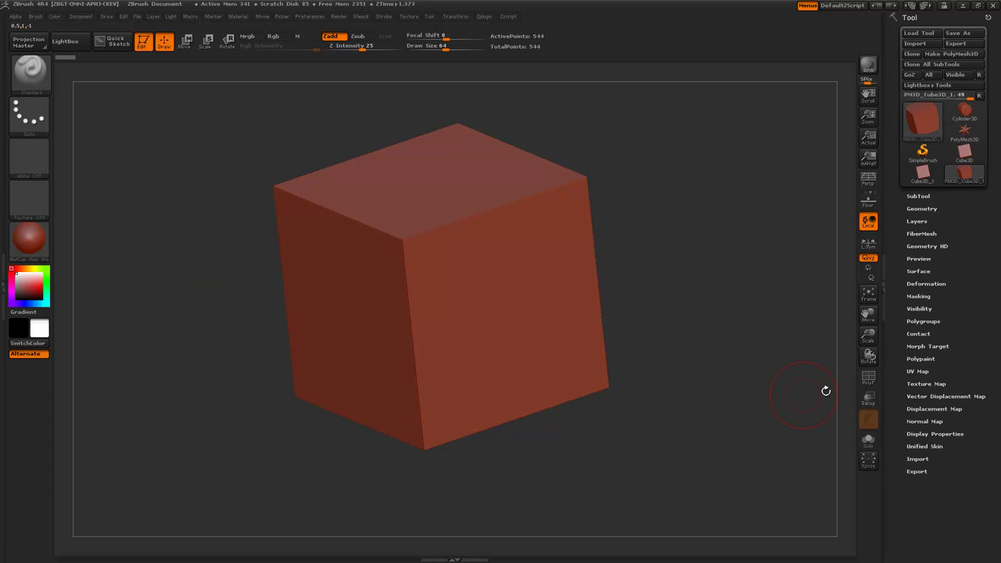
pyautogui.click(868, 379)
pyautogui.click(869, 383)
# Step: Open the DynaMesh geometry settings and display the cube's polyframe
pyautogui.click(923, 209)
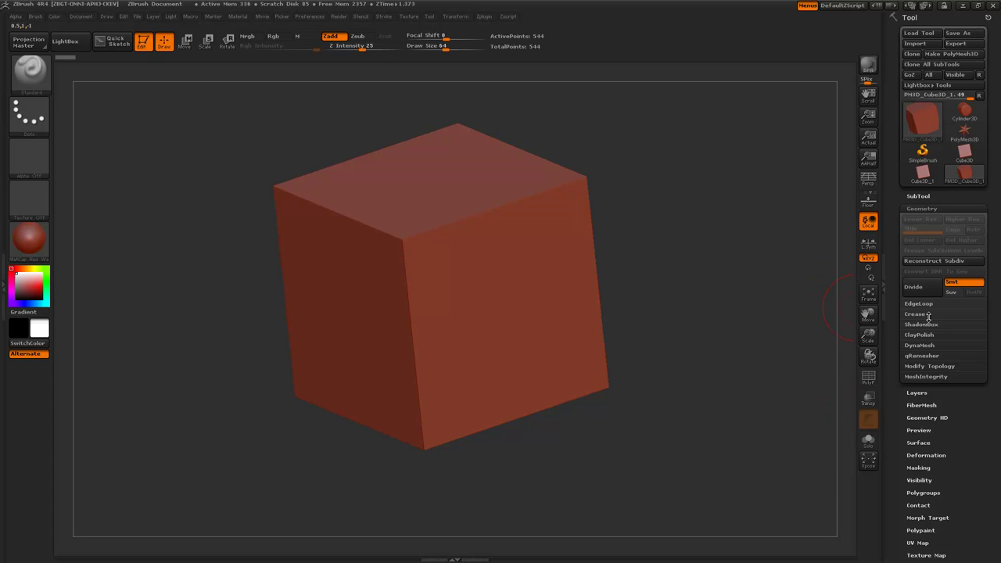
pyautogui.click(927, 344)
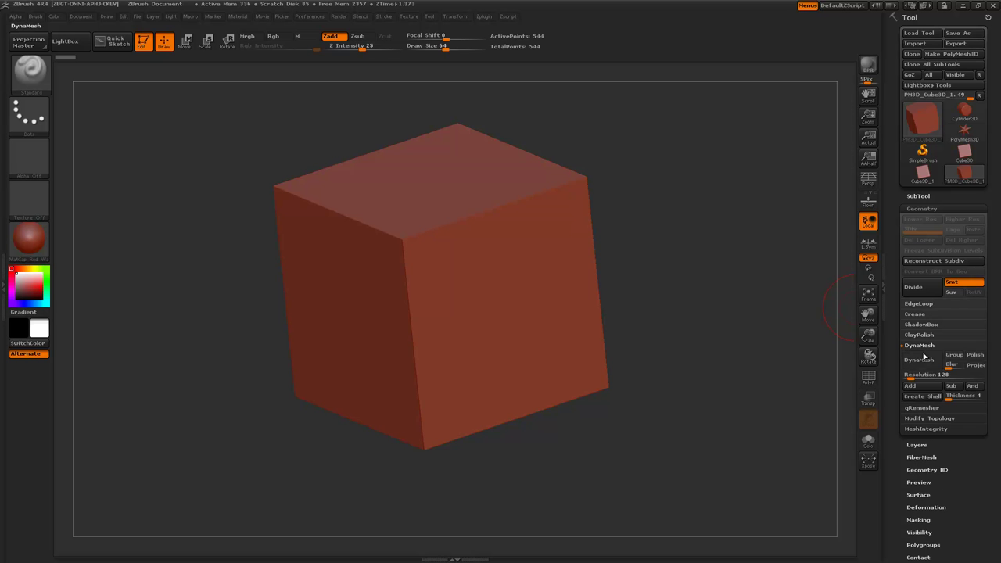
pyautogui.moveTo(669, 290)
pyautogui.mouseDown()
pyautogui.moveTo(649, 297)
pyautogui.moveTo(669, 291)
pyautogui.mouseUp()
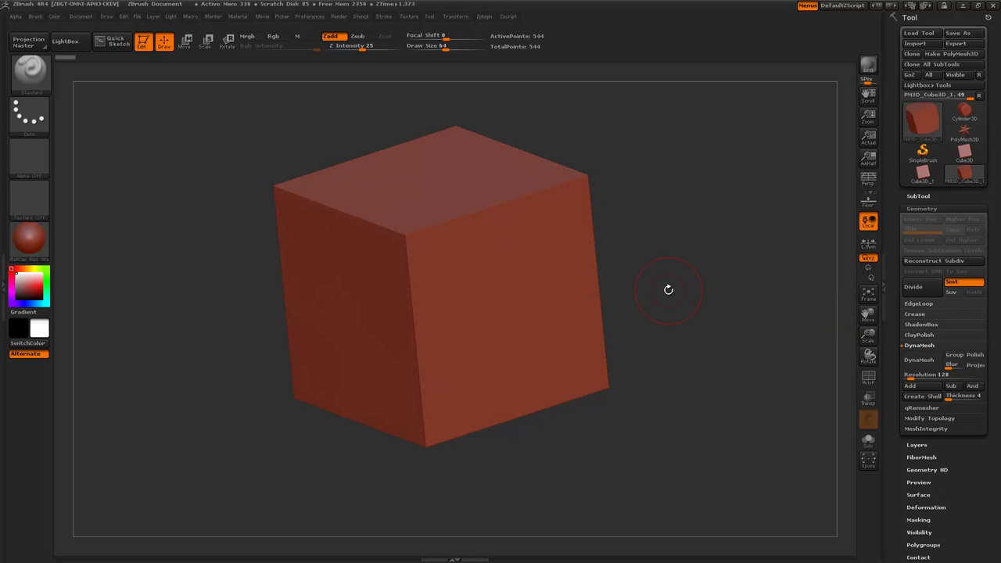
pyautogui.click(868, 378)
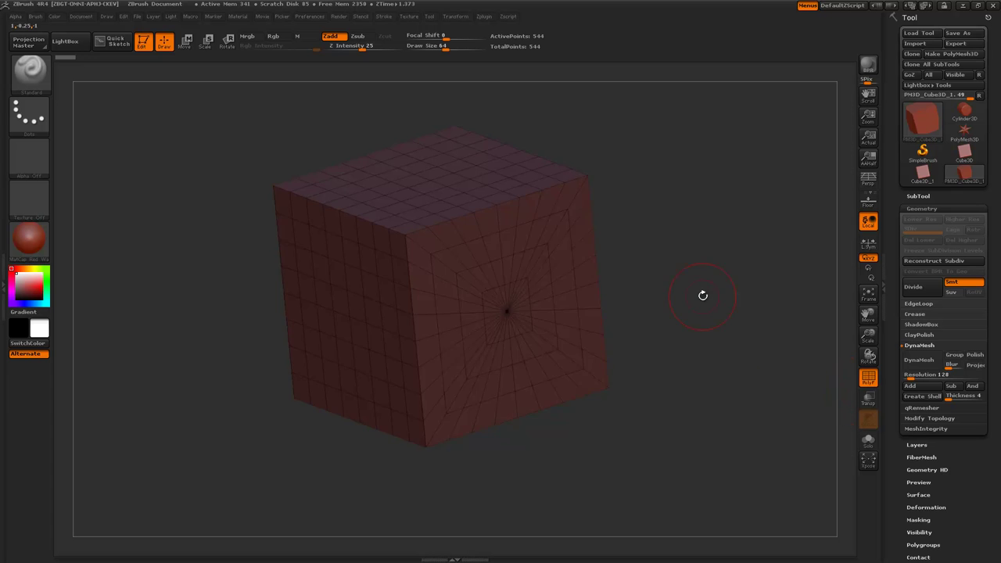
pyautogui.moveTo(703, 292); pyautogui.dragTo(688, 306)
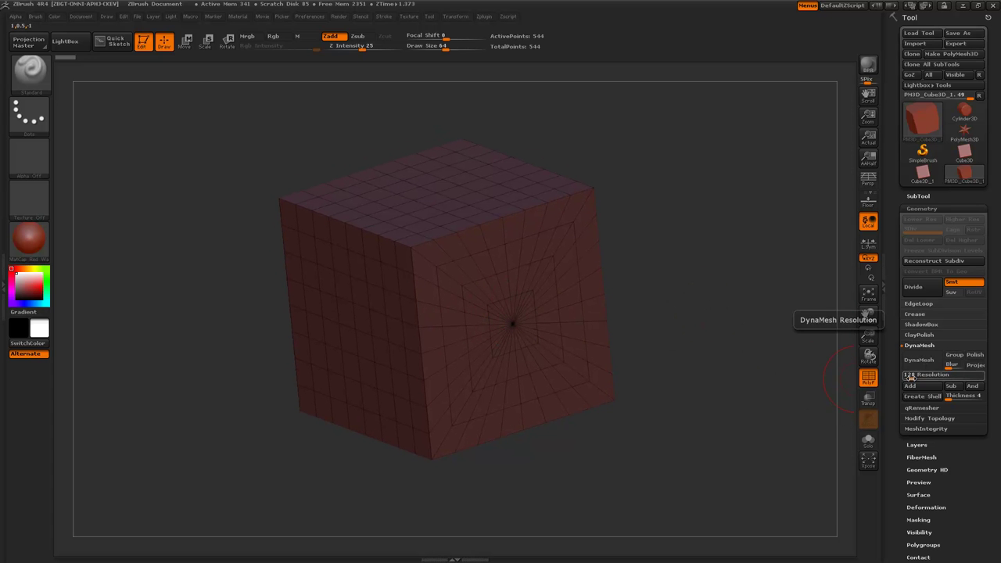
# Step: Try converting the cube to a DynaMesh at resolution 128 and undo it
pyautogui.click(917, 362)
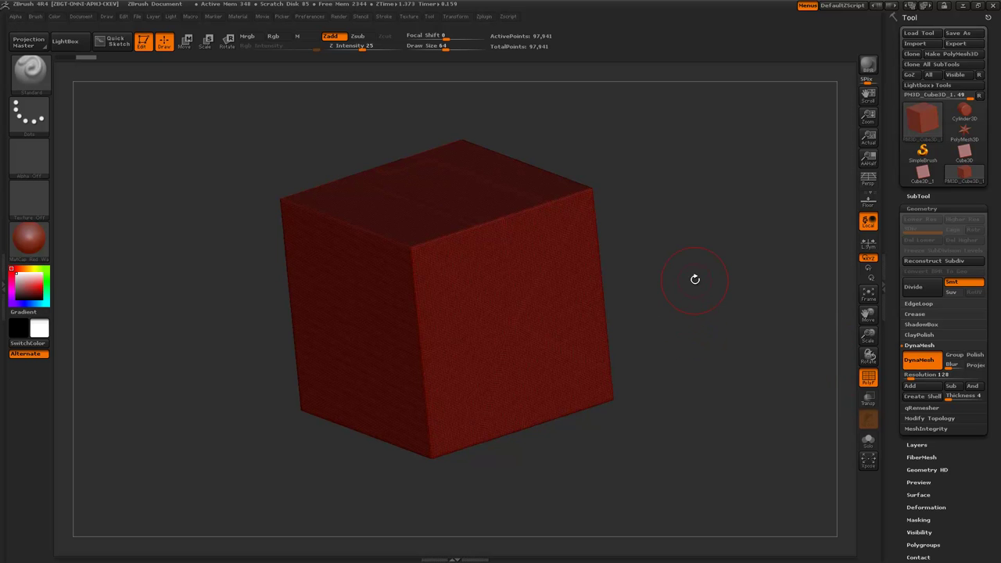
pyautogui.moveTo(695, 279); pyautogui.dragTo(716, 308)
pyautogui.hotkey('ctrl', 'z')
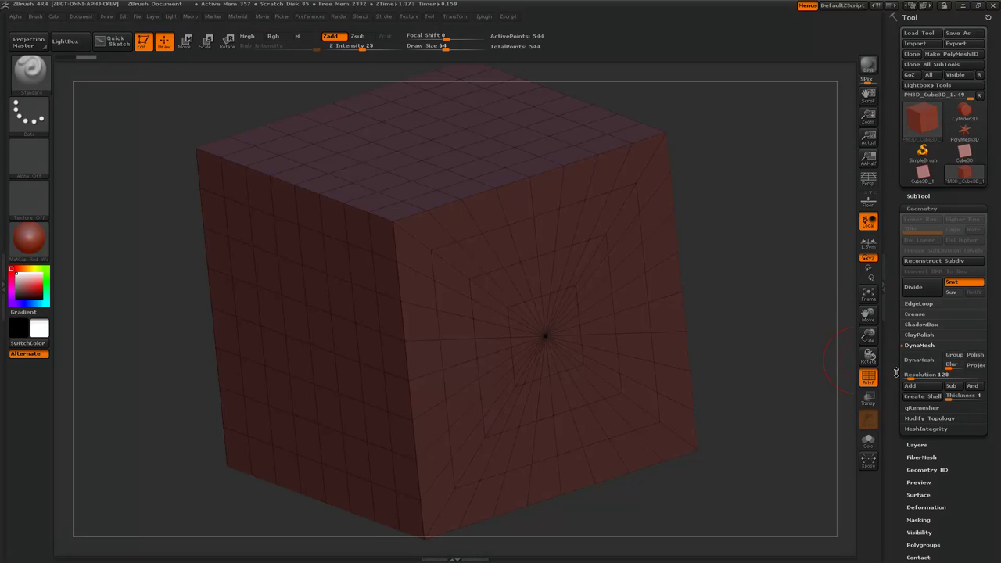
# Step: Convert the cube to a DynaMesh at resolution 64 and hide its polyframe
pyautogui.moveTo(910, 379); pyautogui.dragTo(909, 379)
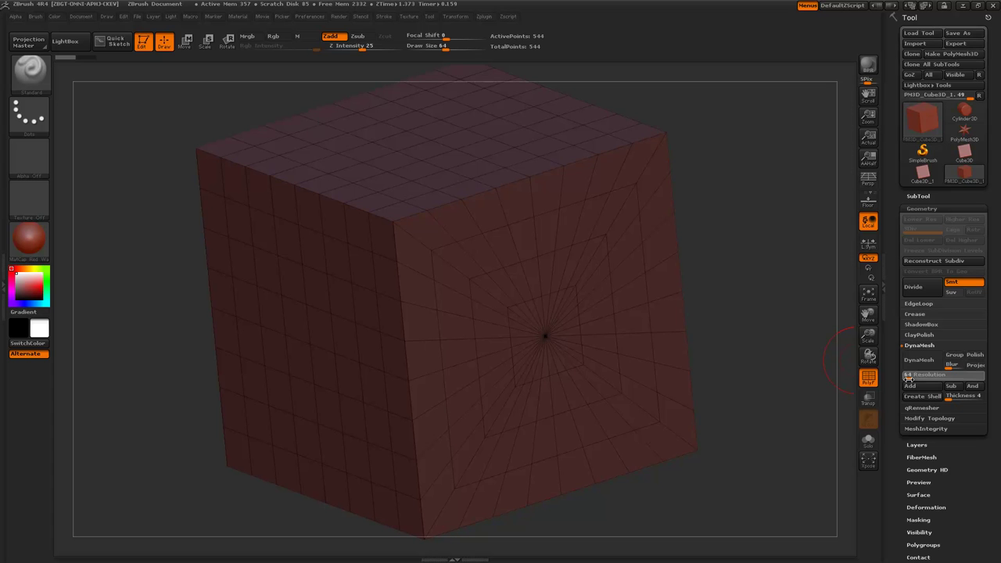
pyautogui.click(917, 359)
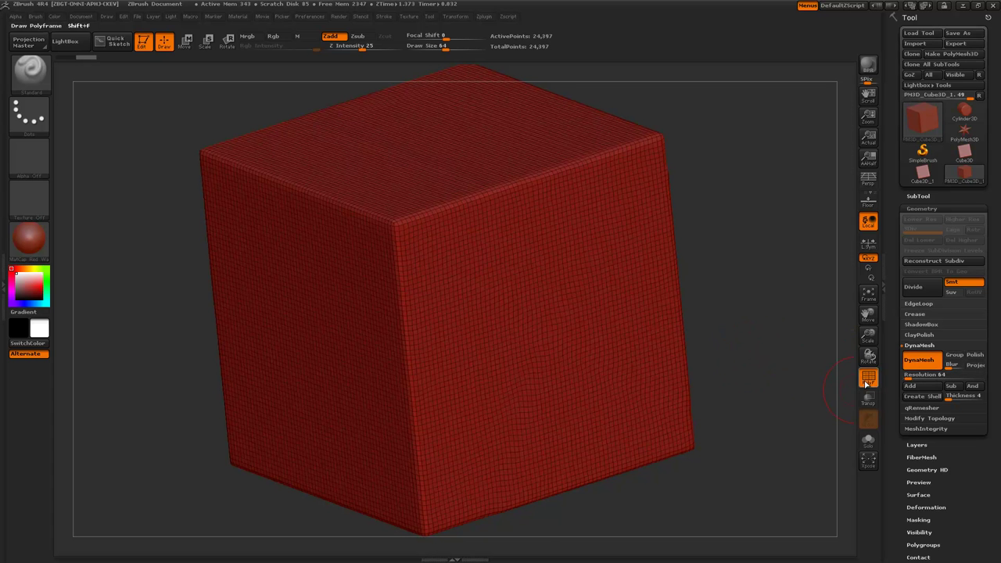
pyautogui.click(868, 377)
pyautogui.moveTo(736, 274); pyautogui.dragTo(724, 287)
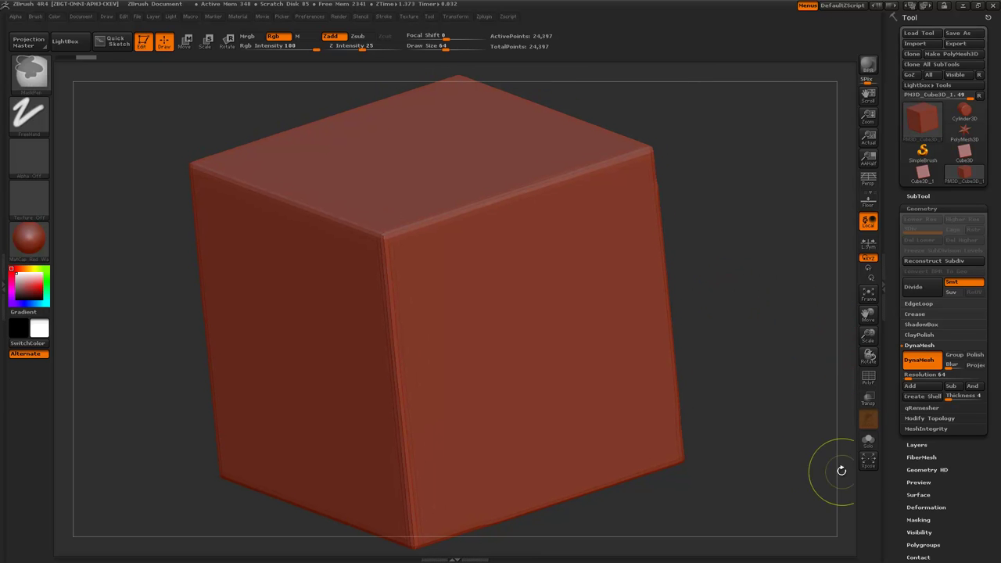
# Step: Subdivide the cube once and apply the MatCap Gray material
pyautogui.hotkey('ctrl', 'd')
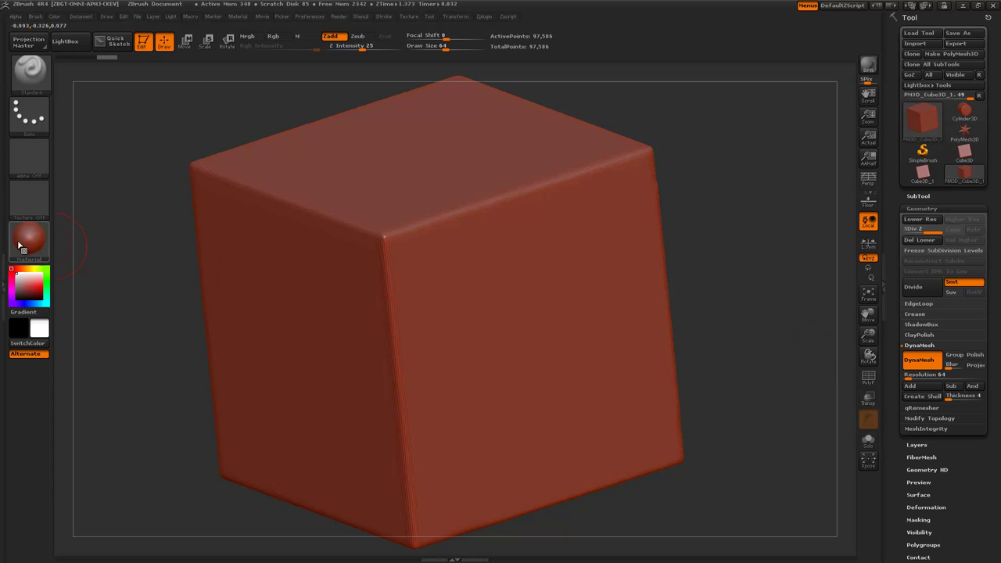
pyautogui.click(25, 246)
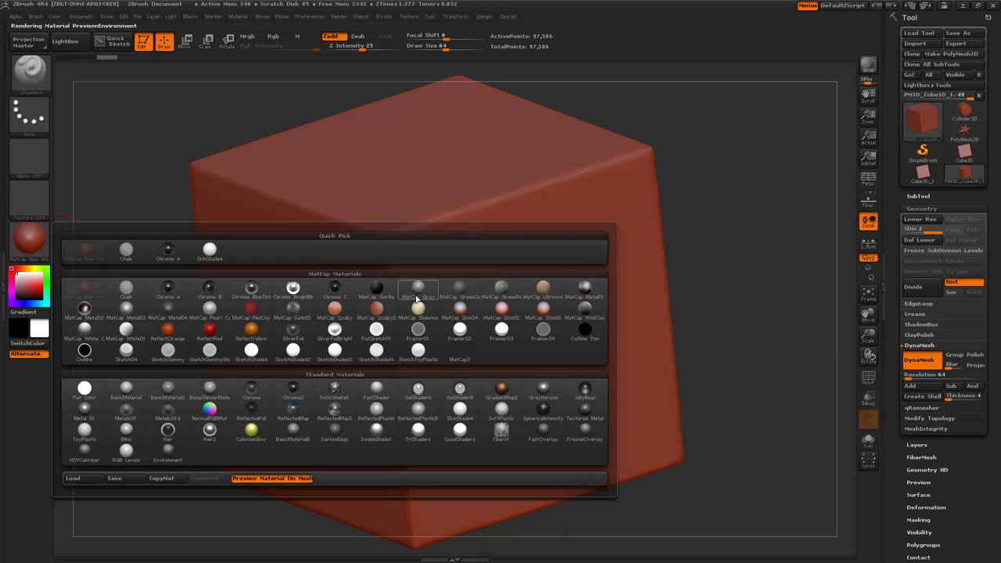
pyautogui.click(418, 295)
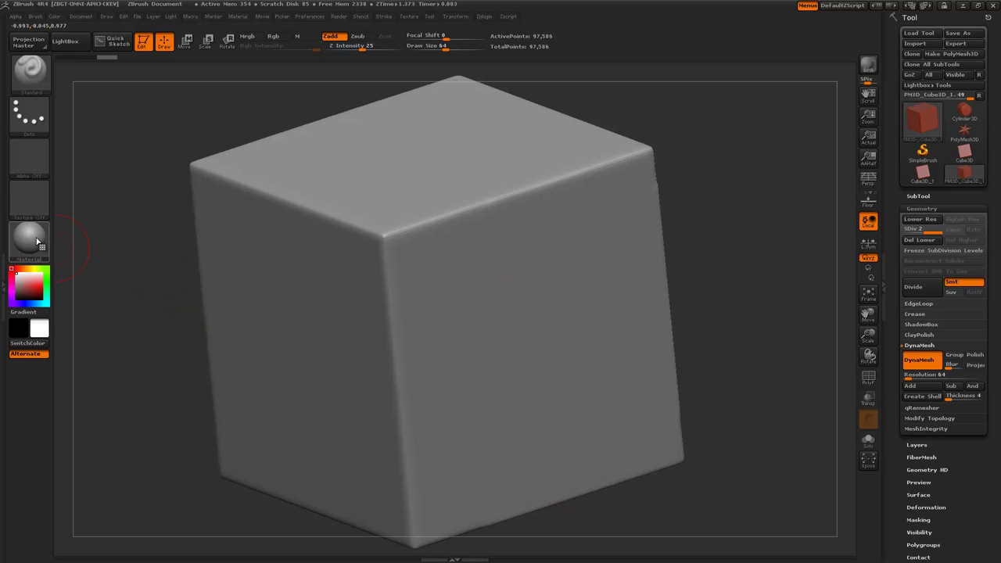
pyautogui.moveTo(143, 285); pyautogui.dragTo(150, 225)
# Step: Select the ClayBuildup brush and change the material to MatCap Red Wax
pyautogui.press('b')
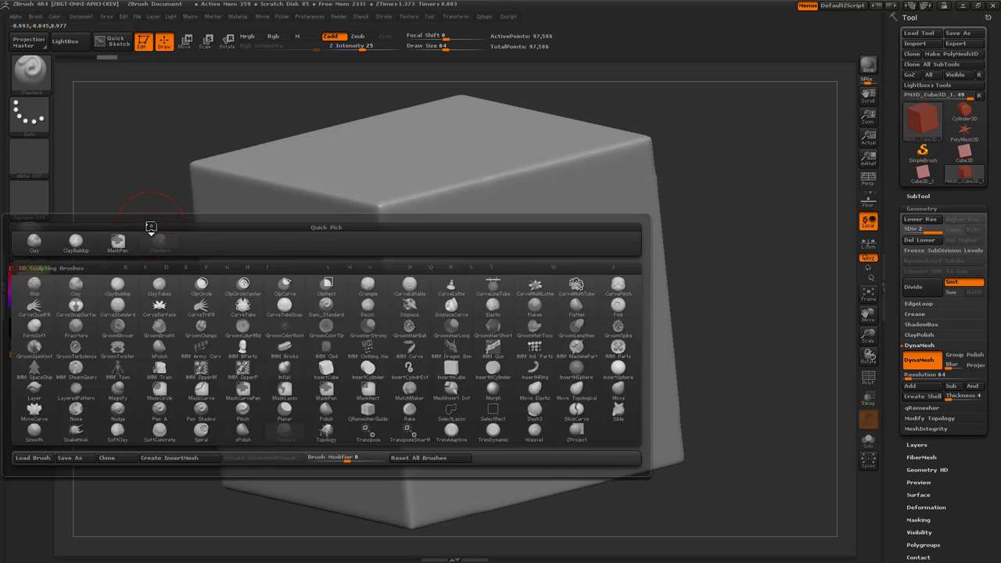
pyautogui.press('c')
pyautogui.press('b')
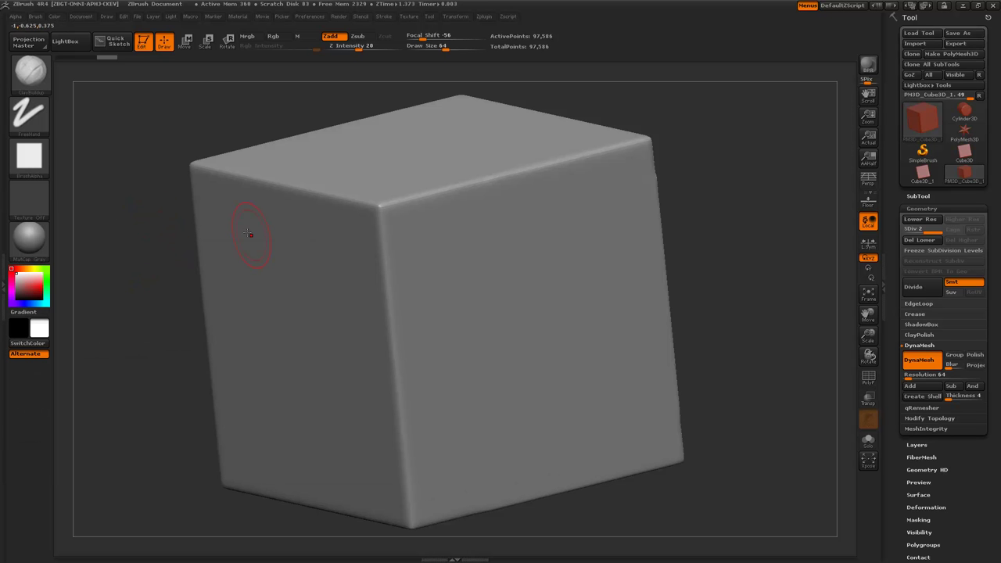
pyautogui.moveTo(156, 209); pyautogui.dragTo(94, 231)
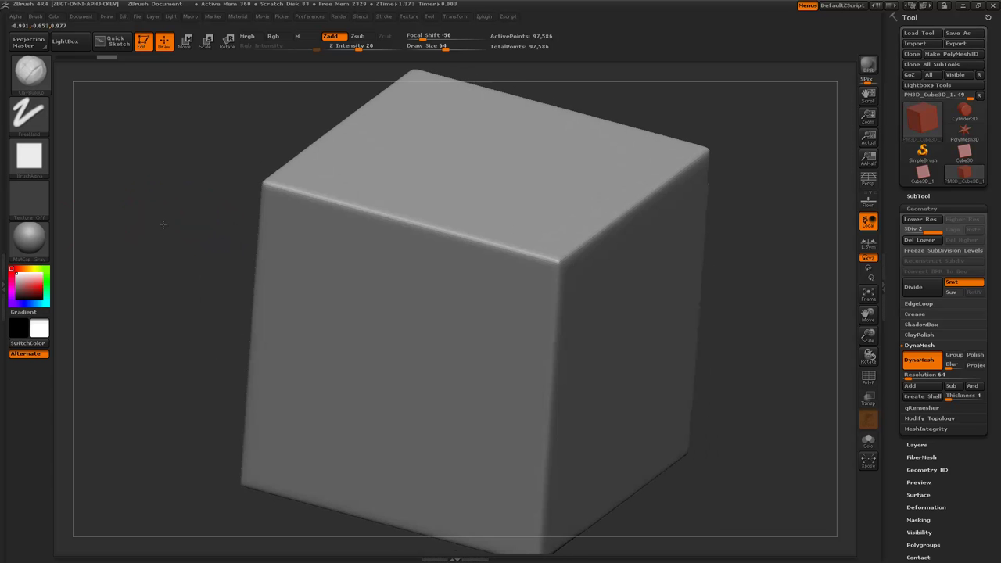
pyautogui.click(39, 243)
pyautogui.click(84, 250)
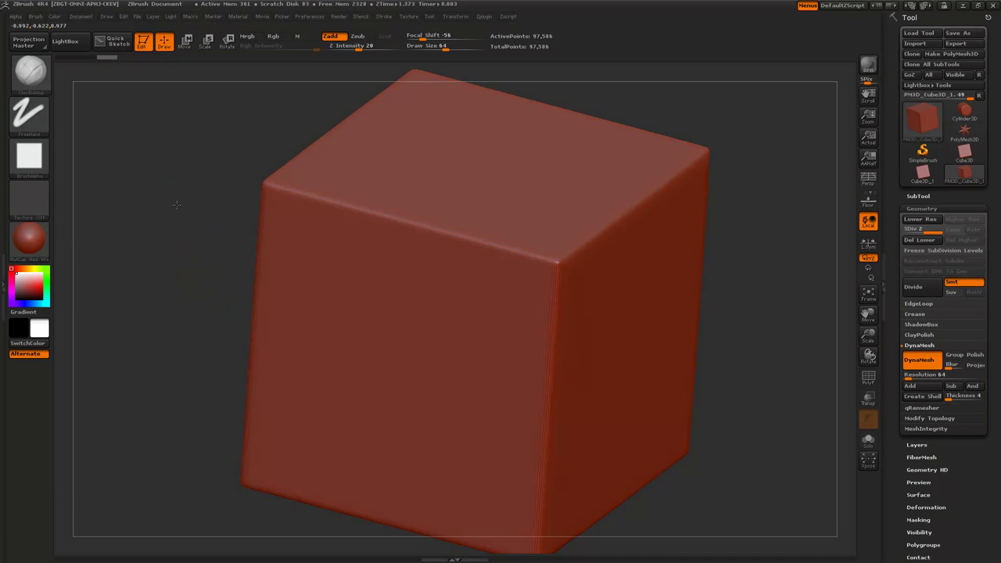
# Step: Sculpt a raised ClayBuildup stroke over the cube's upper edge and switch the material to MatCap Gray
pyautogui.moveTo(176, 205)
pyautogui.mouseDown()
pyautogui.moveTo(49, 261)
pyautogui.moveTo(452, 263)
pyautogui.moveTo(465, 317)
pyautogui.mouseUp()
pyautogui.moveTo(262, 204); pyautogui.dragTo(212, 207)
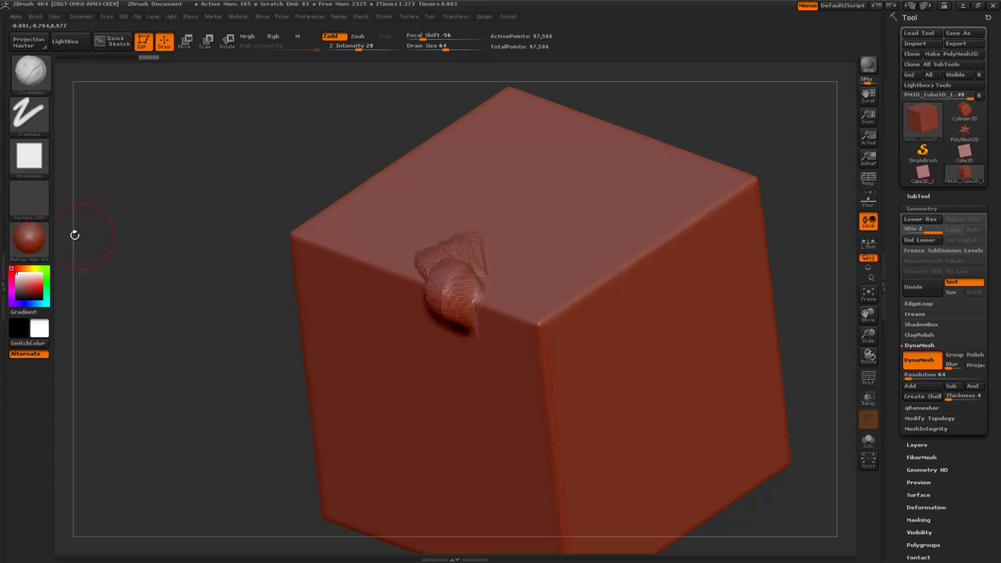
pyautogui.click(29, 237)
pyautogui.click(415, 297)
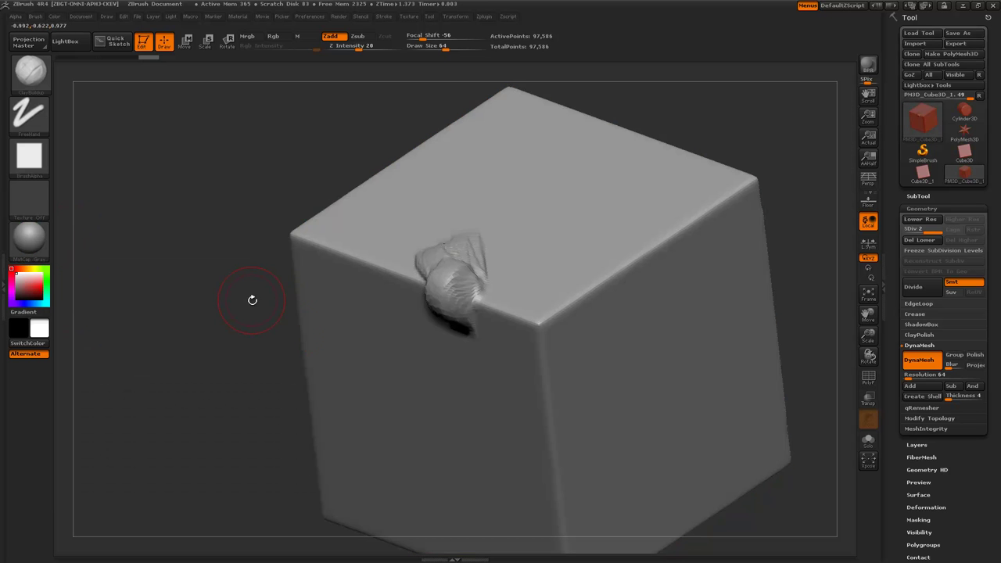
# Step: Smooth the sculpted bump on the cube's edge and inspect it from other angles
pyautogui.moveTo(458, 264)
pyautogui.keyDown('shift'); pyautogui.mouseDown()
pyautogui.moveTo(462, 322)
pyautogui.moveTo(443, 318)
pyautogui.mouseUp(); pyautogui.keyUp('shift')
pyautogui.keyDown('alt'); pyautogui.moveTo(245, 247); pyautogui.dragTo(248, 200); pyautogui.keyUp('alt')
pyautogui.moveTo(262, 213)
pyautogui.mouseDown()
pyautogui.moveTo(284, 206)
pyautogui.moveTo(288, 172)
pyautogui.moveTo(278, 264)
pyautogui.moveTo(247, 304)
pyautogui.moveTo(280, 262)
pyautogui.mouseUp()
pyautogui.keyDown('alt'); pyautogui.moveTo(280, 263); pyautogui.dragTo(311, 331); pyautogui.keyUp('alt')
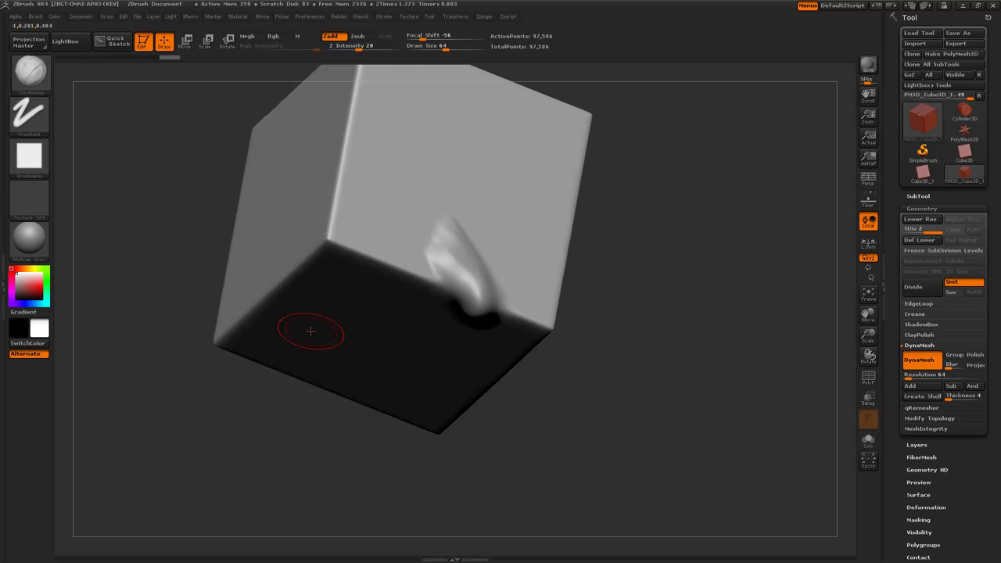
# Step: Undo the smoothing and sculpting strokes on the cube's edge
pyautogui.hotkey('ctrl', 'z')
pyautogui.hotkey('ctrl', 'z')
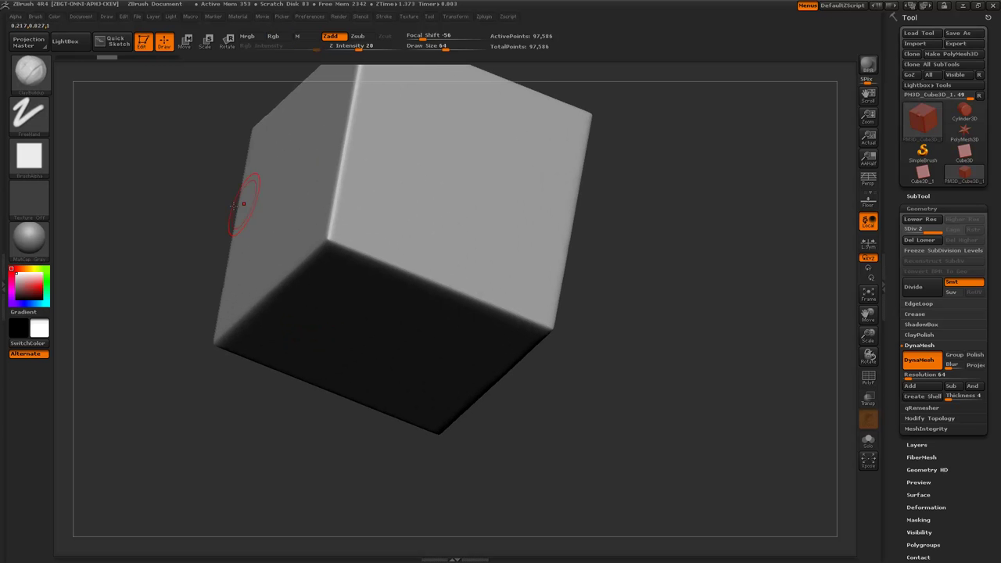
pyautogui.moveTo(175, 218); pyautogui.dragTo(245, 266)
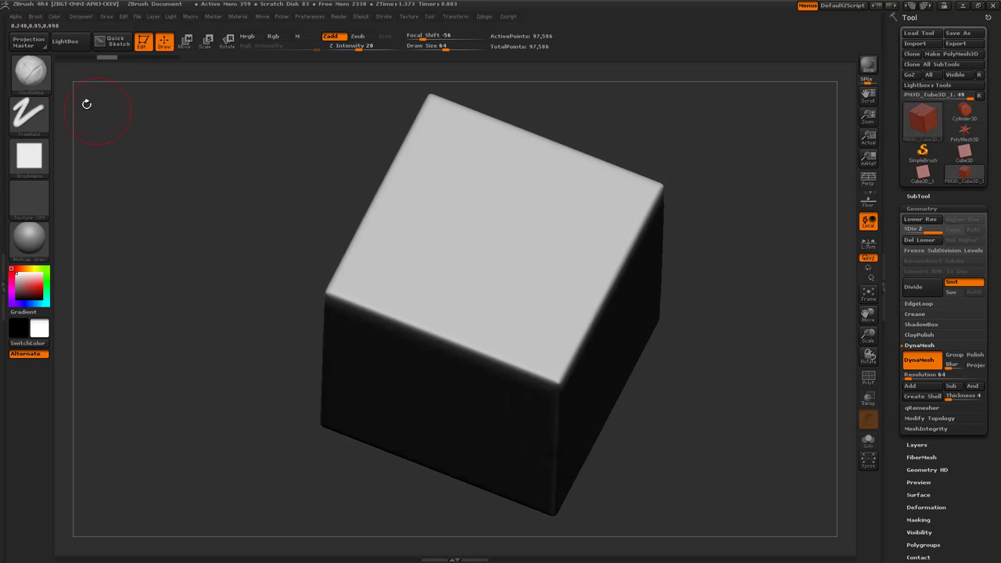
# Step: Look through the 3D sculpting brushes and select the Standard brush
pyautogui.click(32, 78)
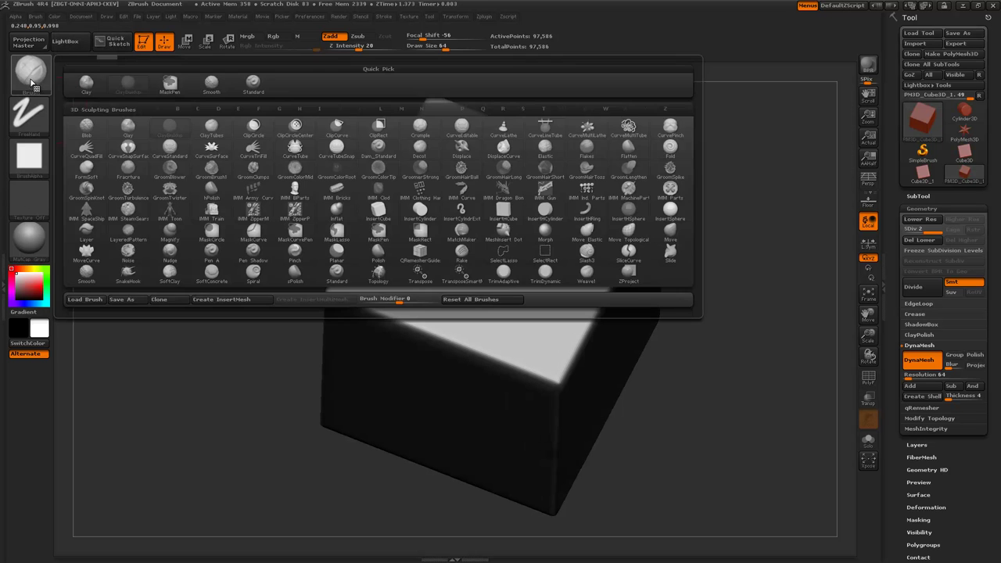
pyautogui.click(127, 82)
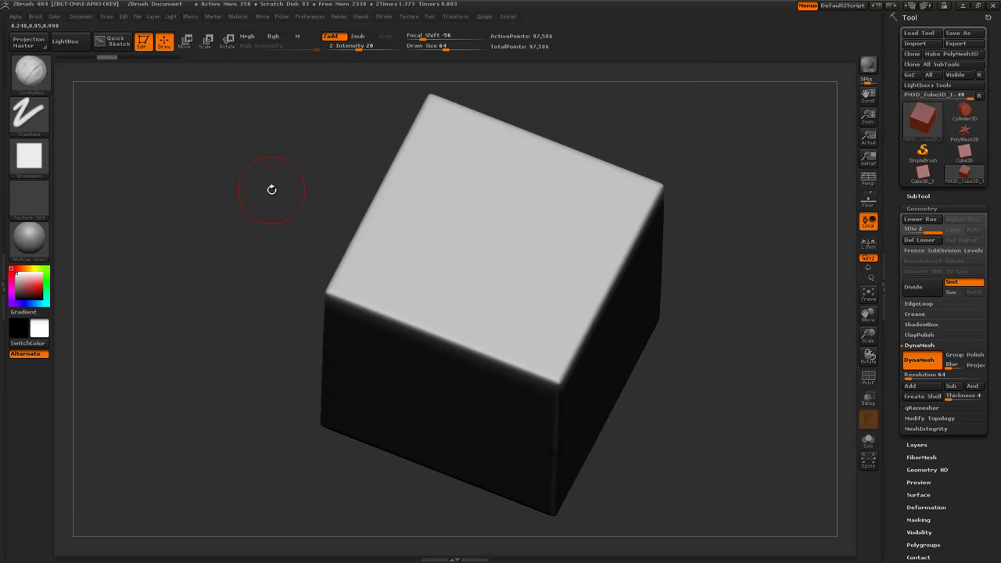
pyautogui.press('b')
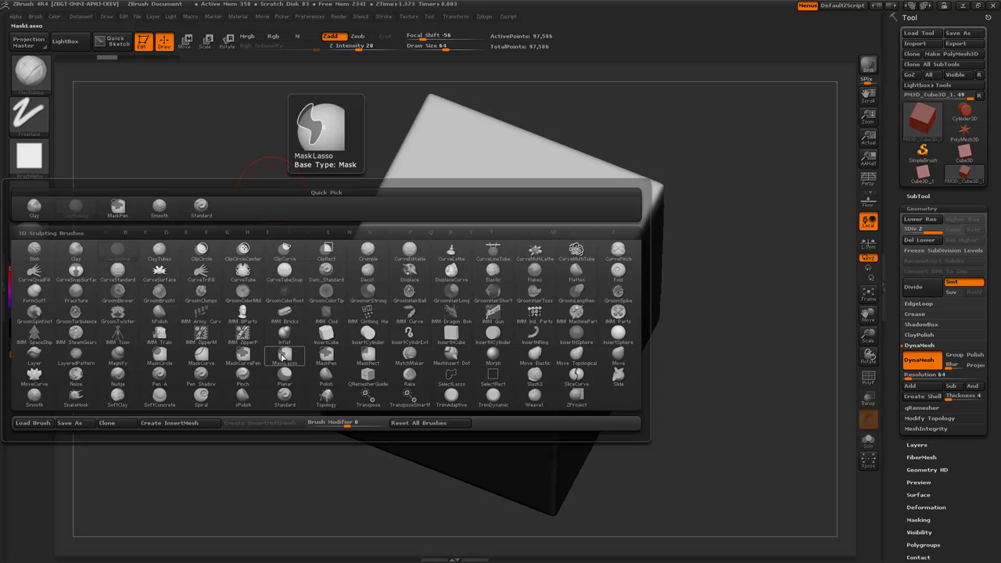
pyautogui.press('b')
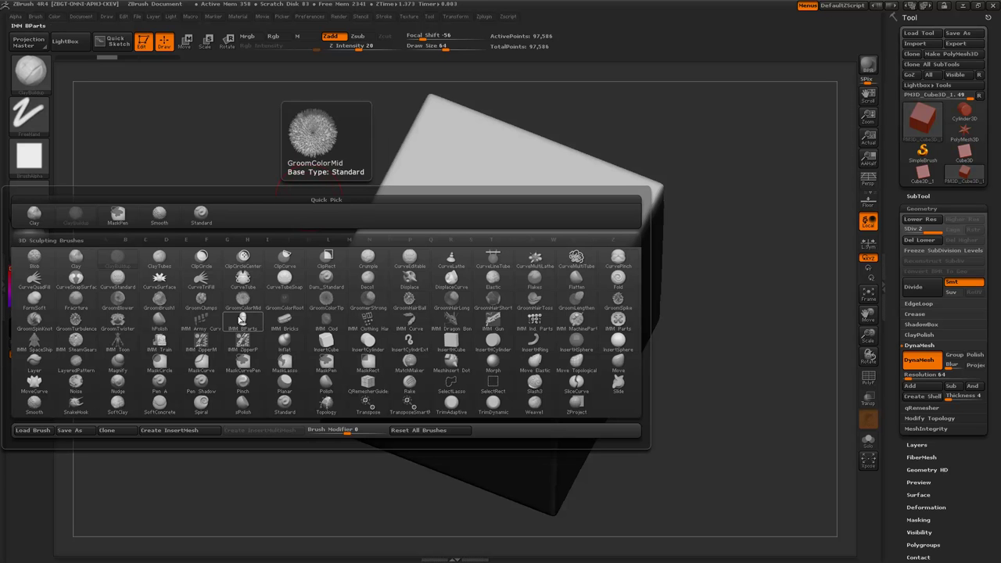
pyautogui.click(248, 320)
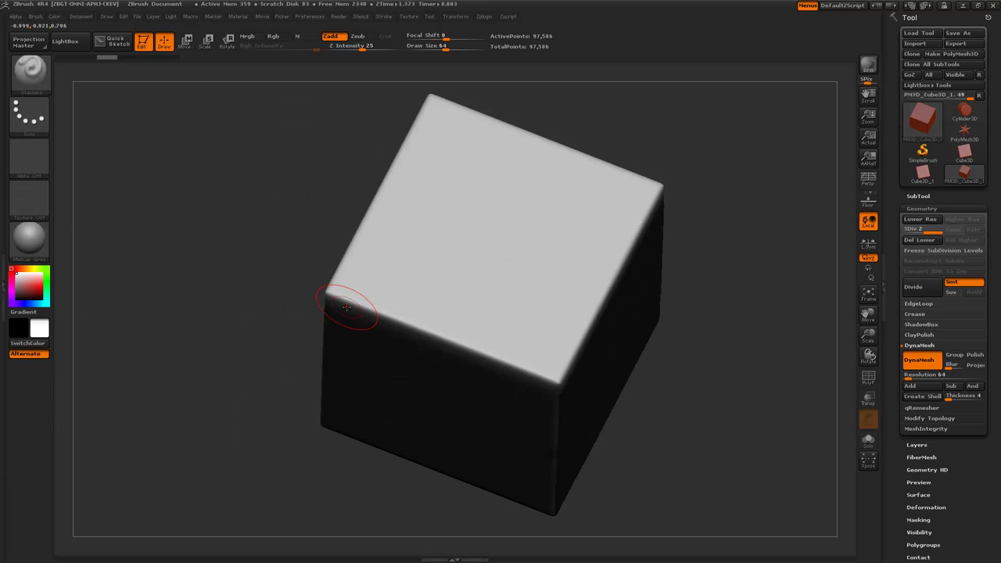
pyautogui.press('b')
pyautogui.press('s')
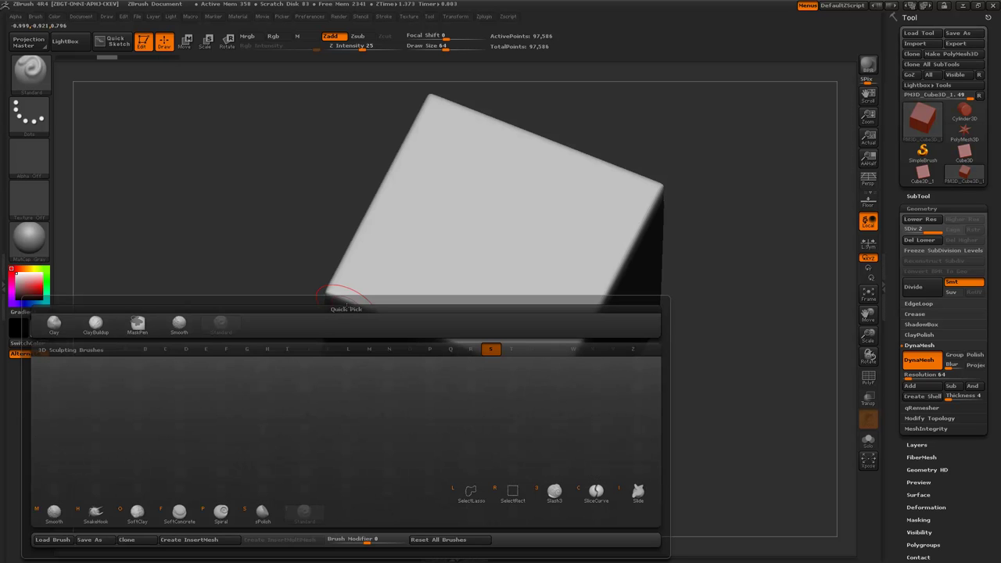
pyautogui.press('t')
pyautogui.moveTo(258, 230)
pyautogui.keyDown('alt'); pyautogui.mouseDown()
pyautogui.moveTo(222, 276)
pyautogui.moveTo(224, 293)
pyautogui.mouseUp(); pyautogui.keyUp('alt')
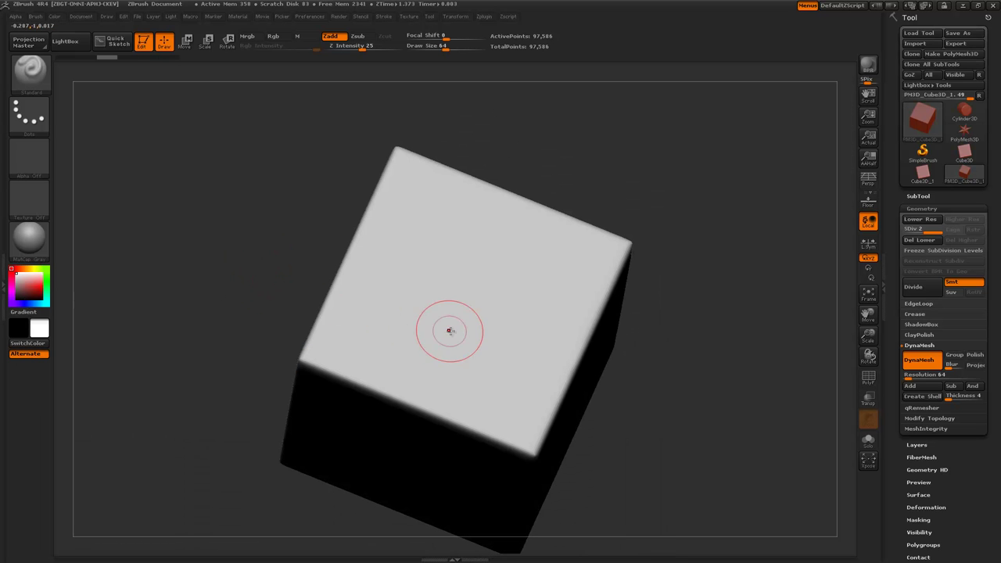
# Step: Sculpt overlapping raised Standard brush strokes across the cube's front face and over its adjoining edge
pyautogui.moveTo(474, 351); pyautogui.dragTo(422, 249)
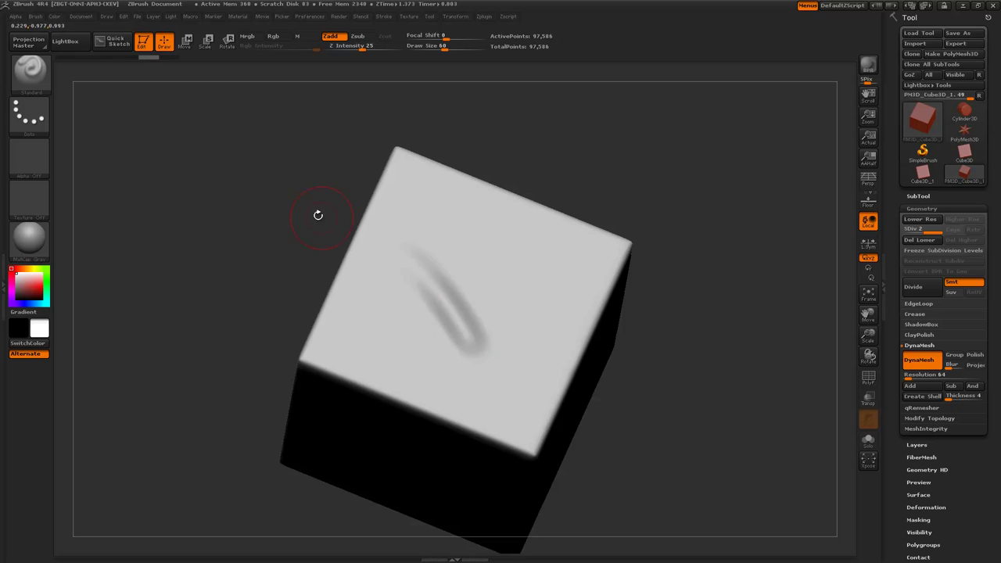
pyautogui.moveTo(319, 217); pyautogui.dragTo(297, 224)
pyautogui.moveTo(379, 283); pyautogui.dragTo(478, 357)
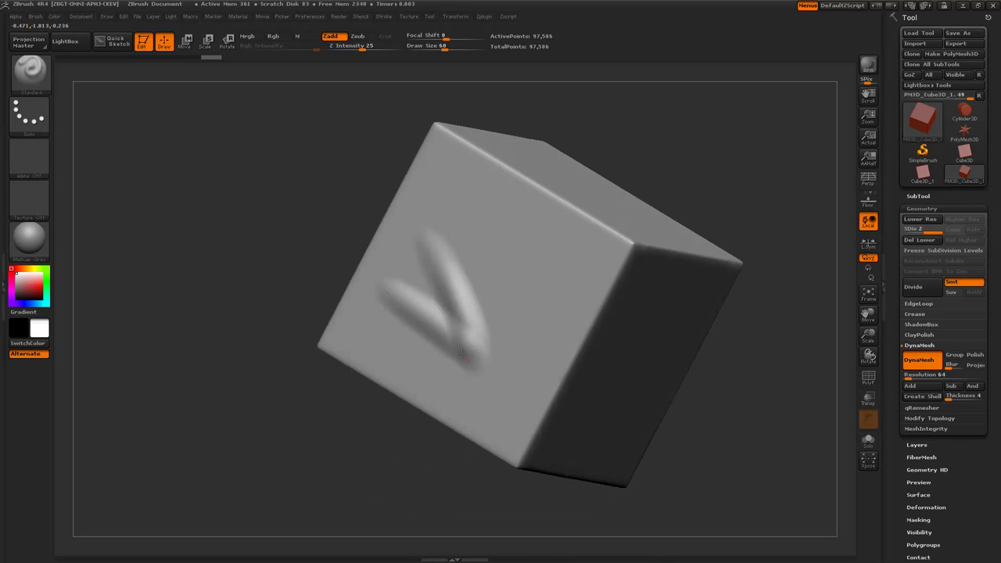
pyautogui.moveTo(447, 314)
pyautogui.mouseDown()
pyautogui.moveTo(401, 265)
pyautogui.moveTo(411, 269)
pyautogui.mouseUp()
pyautogui.moveTo(506, 325); pyautogui.dragTo(445, 241)
pyautogui.moveTo(332, 191); pyautogui.dragTo(346, 157)
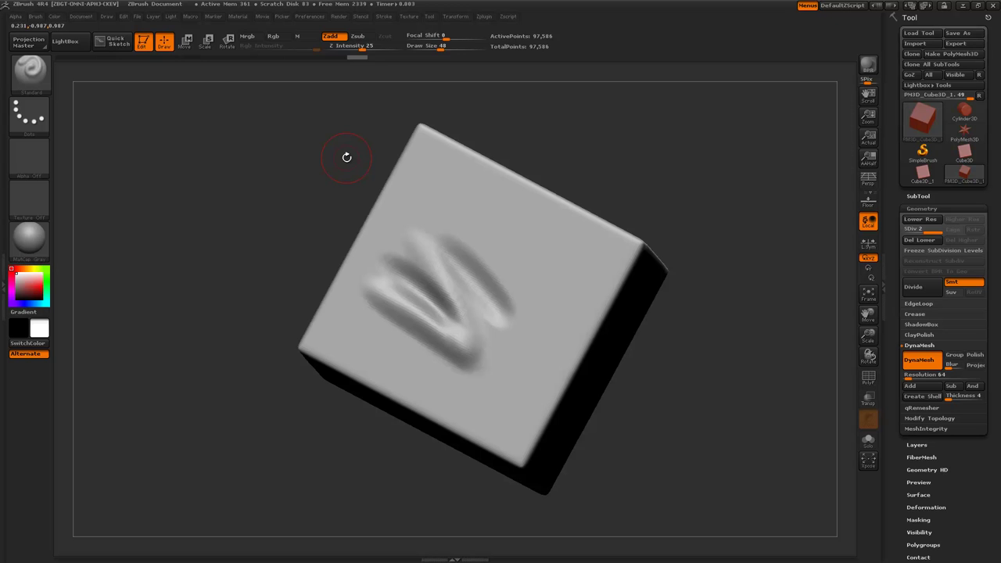
pyautogui.moveTo(243, 239)
pyautogui.mouseDown()
pyautogui.moveTo(308, 261)
pyautogui.moveTo(380, 328)
pyautogui.moveTo(359, 282)
pyautogui.moveTo(388, 282)
pyautogui.moveTo(359, 257)
pyautogui.moveTo(377, 258)
pyautogui.mouseUp()
pyautogui.moveTo(188, 172)
pyautogui.mouseDown()
pyautogui.moveTo(204, 166)
pyautogui.moveTo(260, 197)
pyautogui.mouseUp()
pyautogui.moveTo(418, 233)
pyautogui.mouseDown()
pyautogui.moveTo(503, 237)
pyautogui.moveTo(522, 264)
pyautogui.mouseUp()
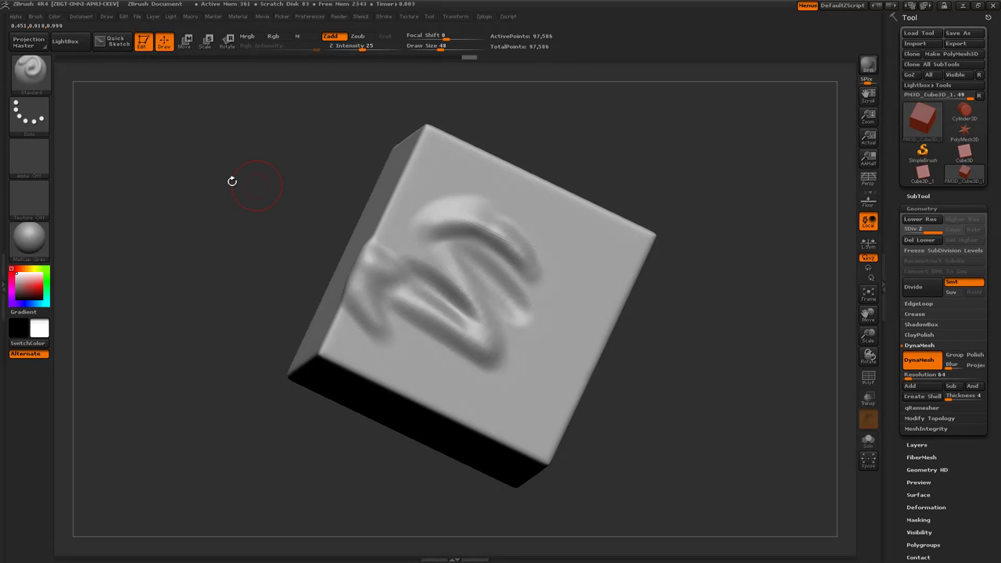
# Step: Apply a solid round alpha to the Standard brush and sculpt a patch of overlapping strokes beside the existing ones
pyautogui.click(30, 156)
pyautogui.click(336, 202)
pyautogui.moveTo(311, 194); pyautogui.dragTo(280, 194)
pyautogui.moveTo(565, 320); pyautogui.dragTo(538, 252)
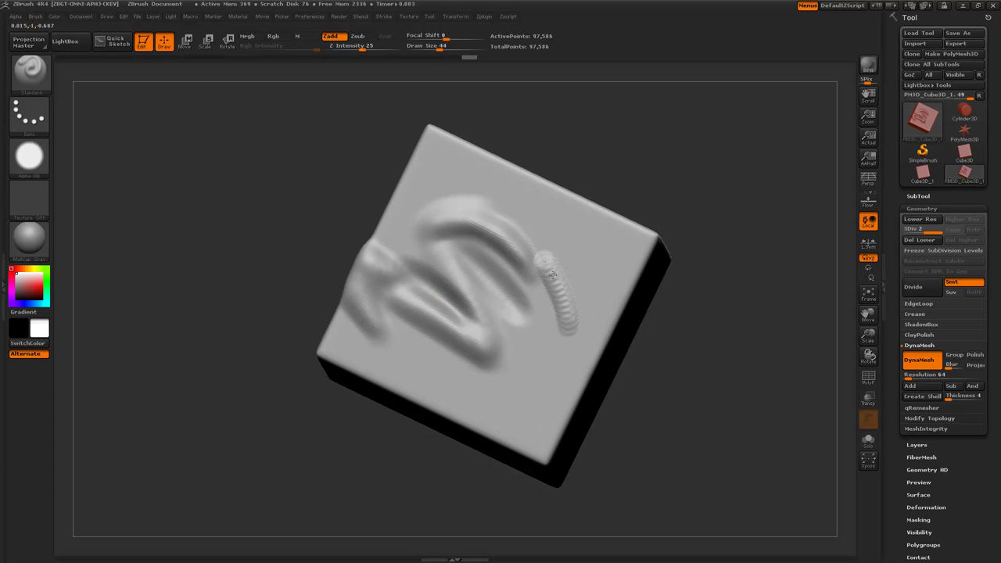
pyautogui.moveTo(561, 320)
pyautogui.mouseDown()
pyautogui.moveTo(528, 281)
pyautogui.moveTo(528, 243)
pyautogui.mouseUp()
pyautogui.moveTo(582, 313); pyautogui.dragTo(522, 248)
pyautogui.moveTo(559, 280); pyautogui.dragTo(520, 238)
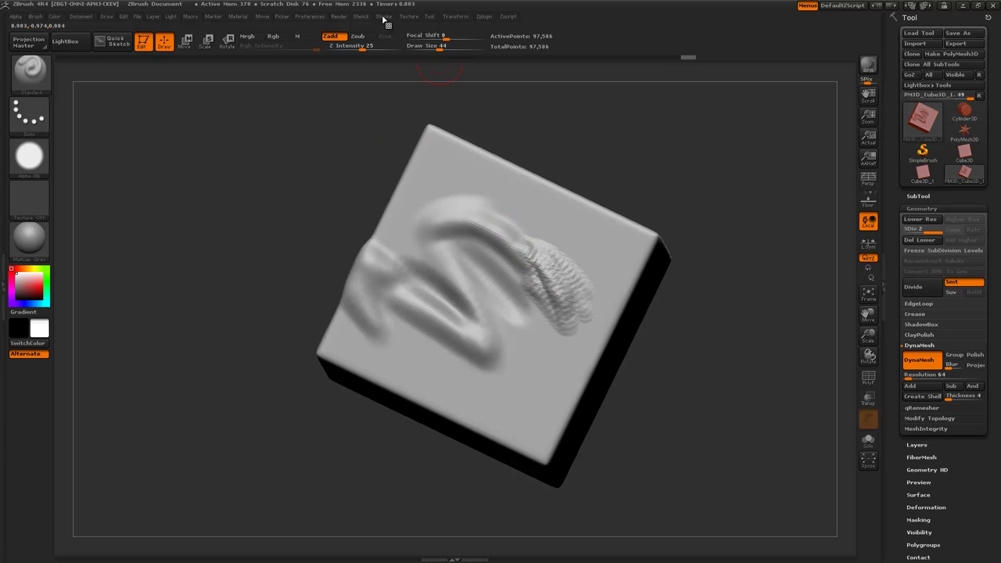
# Step: Expand the stroke's Modifiers and Lazy Mouse settings and sculpt a long band along the front face's lower edge
pyautogui.click(384, 17)
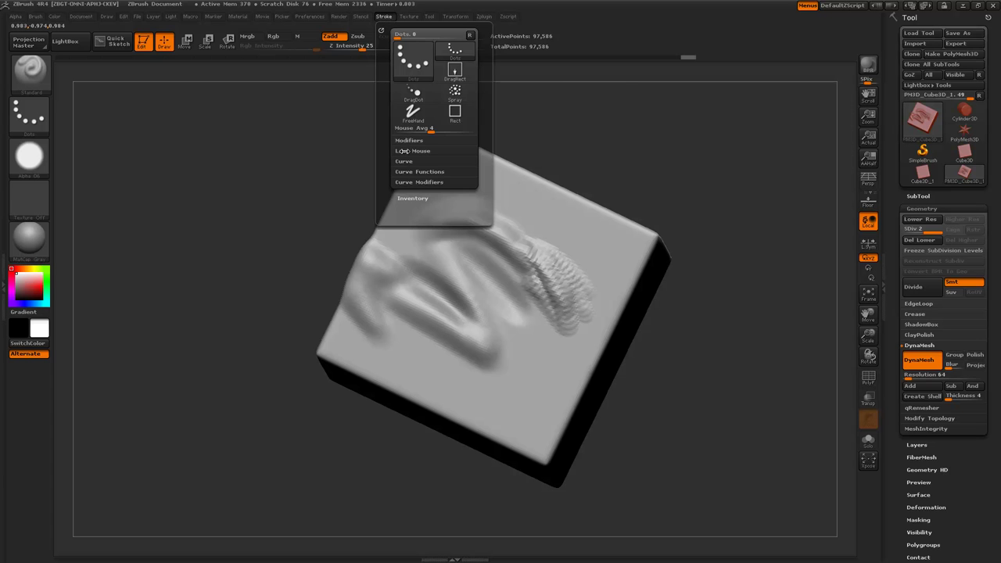
pyautogui.click(403, 151)
pyautogui.click(404, 142)
pyautogui.moveTo(389, 226); pyautogui.dragTo(389, 207)
pyautogui.moveTo(542, 415); pyautogui.dragTo(366, 353)
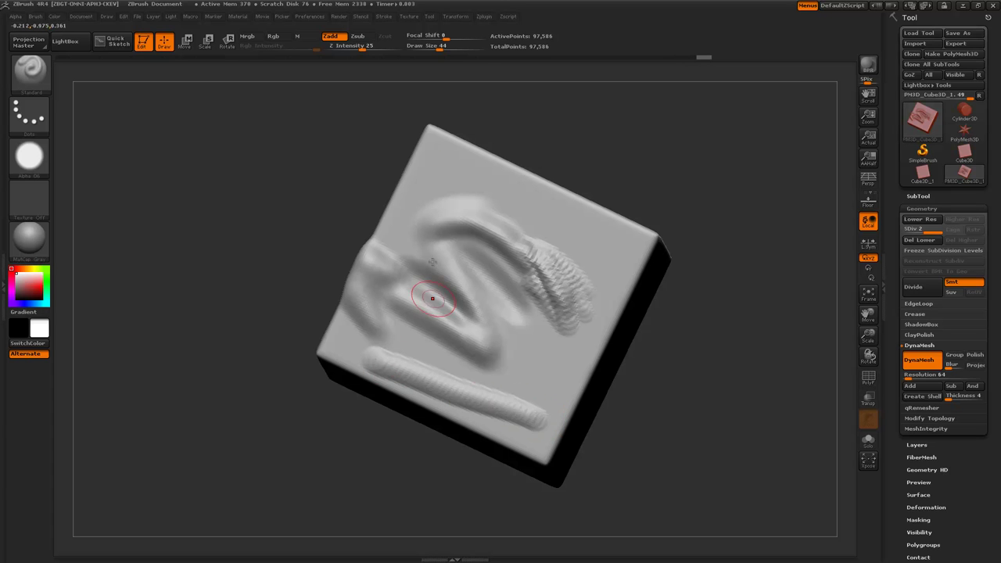
# Step: Lower the stroke's LazyStep and sculpt a smooth diagonal test stroke on the adjacent cube face
pyautogui.click(384, 16)
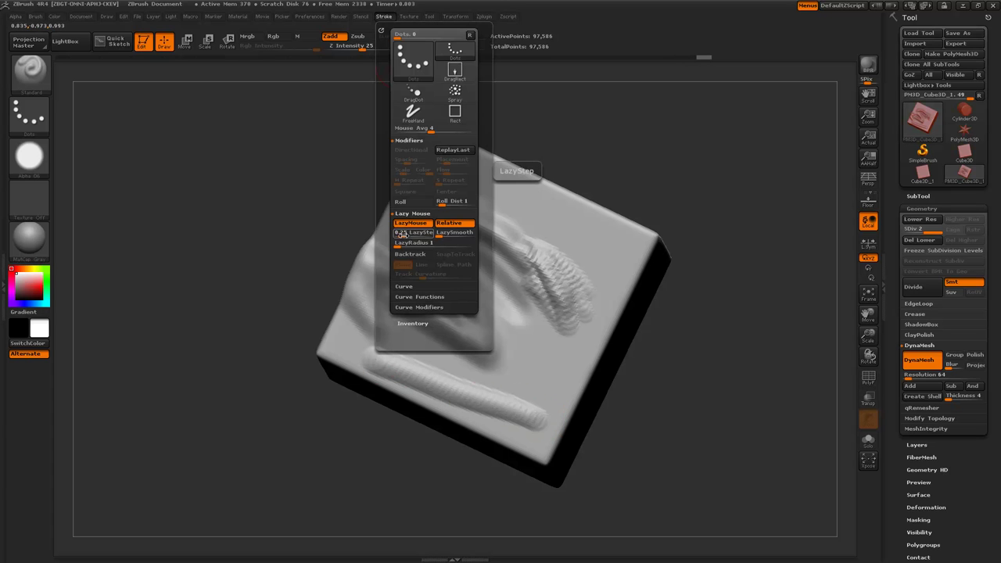
pyautogui.moveTo(402, 235); pyautogui.dragTo(398, 234)
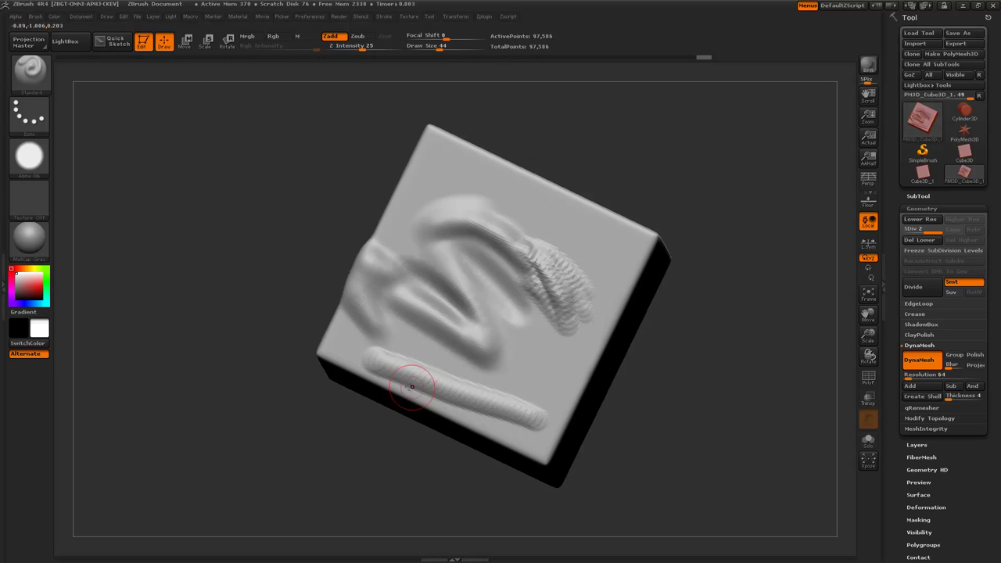
pyautogui.moveTo(243, 273); pyautogui.dragTo(445, 404)
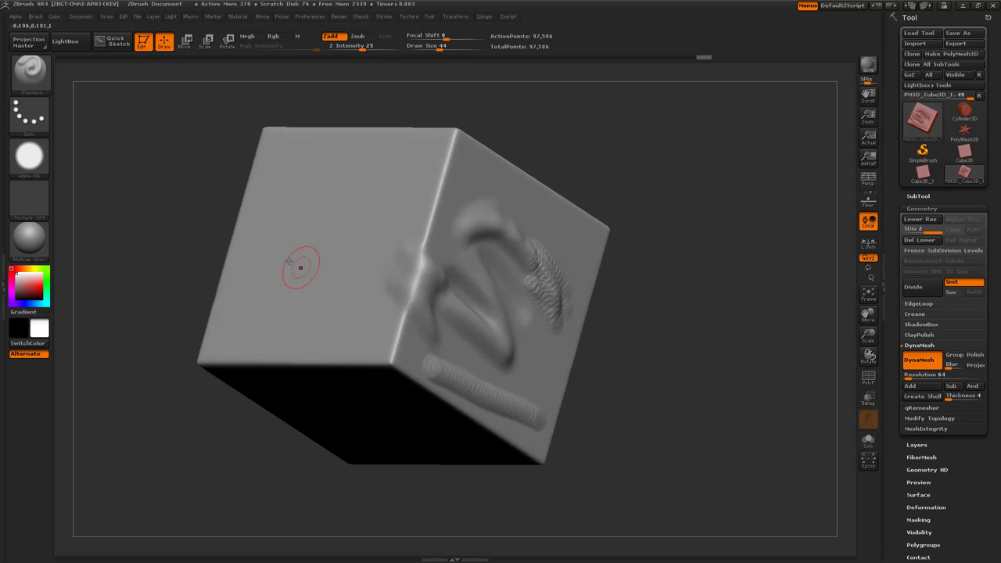
pyautogui.moveTo(187, 262); pyautogui.dragTo(226, 270)
pyautogui.moveTo(399, 344); pyautogui.dragTo(350, 282)
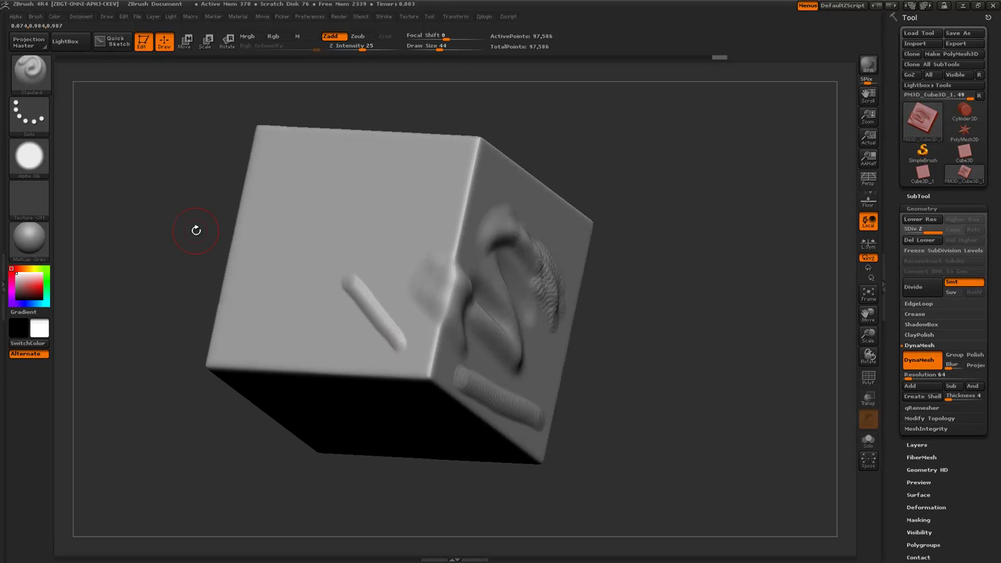
# Step: Add more parallel raised strokes beside the diagonal test stroke and lightly smooth over them
pyautogui.moveTo(196, 230); pyautogui.dragTo(216, 236)
pyautogui.moveTo(385, 297); pyautogui.dragTo(344, 234)
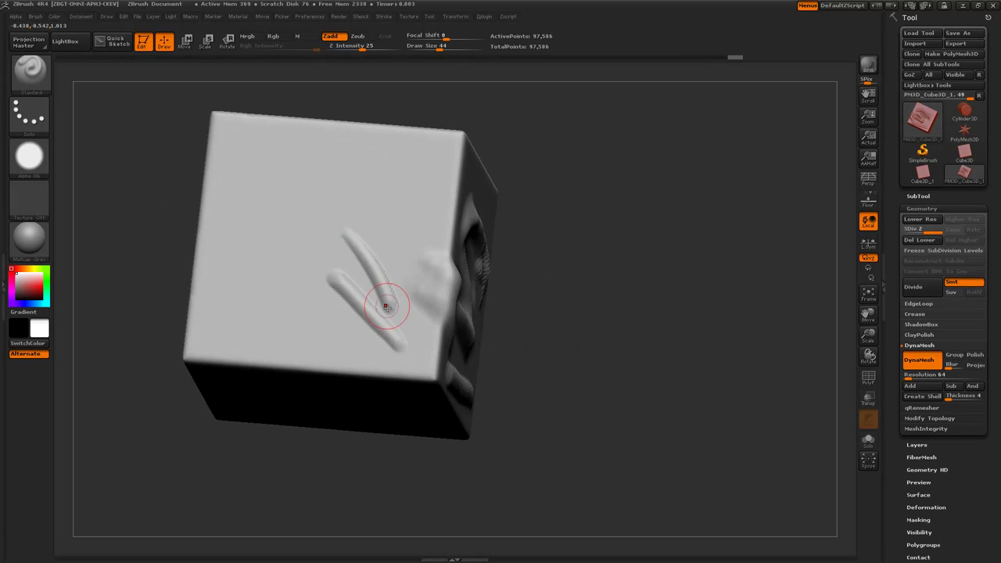
pyautogui.moveTo(407, 303)
pyautogui.mouseDown()
pyautogui.moveTo(357, 224)
pyautogui.moveTo(358, 239)
pyautogui.mouseUp()
pyautogui.moveTo(398, 286)
pyautogui.mouseDown()
pyautogui.moveTo(347, 235)
pyautogui.moveTo(404, 294)
pyautogui.mouseUp()
pyautogui.moveTo(164, 221); pyautogui.dragTo(230, 225)
pyautogui.keyDown('shift'); pyautogui.moveTo(416, 296); pyautogui.dragTo(378, 259); pyautogui.keyUp('shift')
pyautogui.keyDown('alt'); pyautogui.moveTo(486, 357); pyautogui.dragTo(486, 355); pyautogui.keyUp('alt')
pyautogui.moveTo(475, 368)
pyautogui.mouseDown()
pyautogui.moveTo(259, 212)
pyautogui.moveTo(313, 341)
pyautogui.mouseUp()
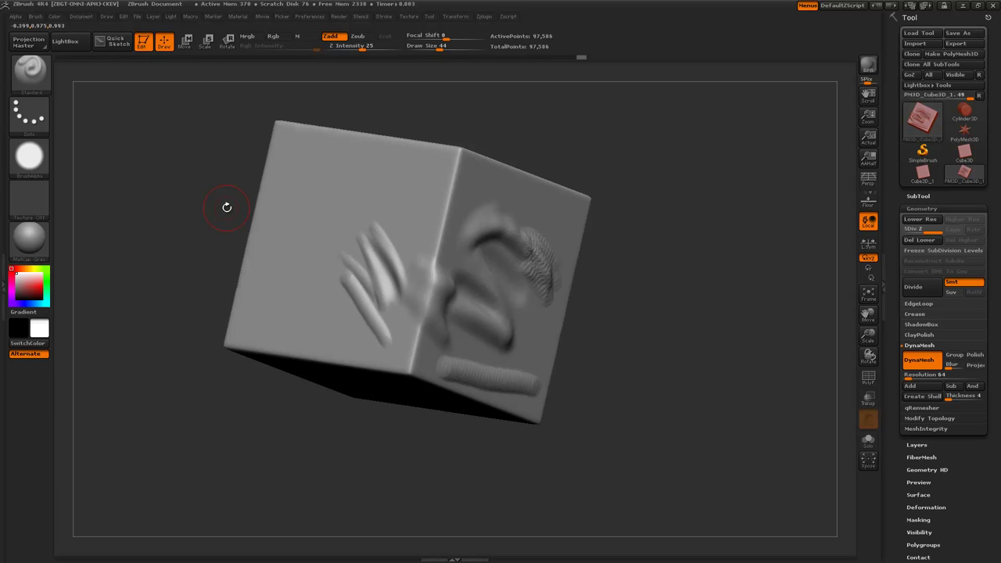
# Step: Switch to the ClayBuildup brush and build up a patch of overlapping diagonal strokes beside the Standard strokes
pyautogui.press('b')
pyautogui.press('c')
pyautogui.press('b')
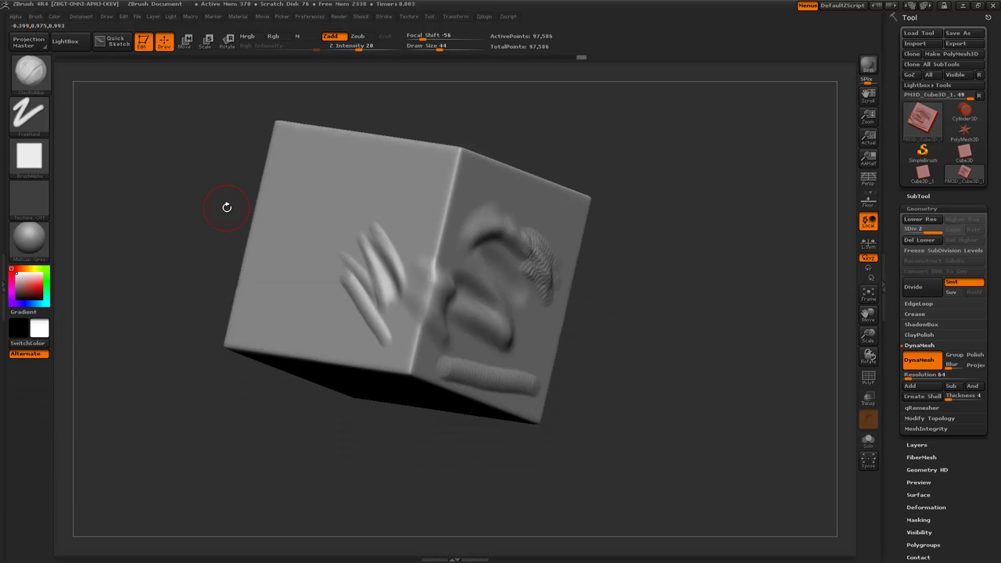
pyautogui.moveTo(176, 196)
pyautogui.mouseDown()
pyautogui.moveTo(600, 328)
pyautogui.moveTo(290, 261)
pyautogui.moveTo(321, 315)
pyautogui.mouseUp()
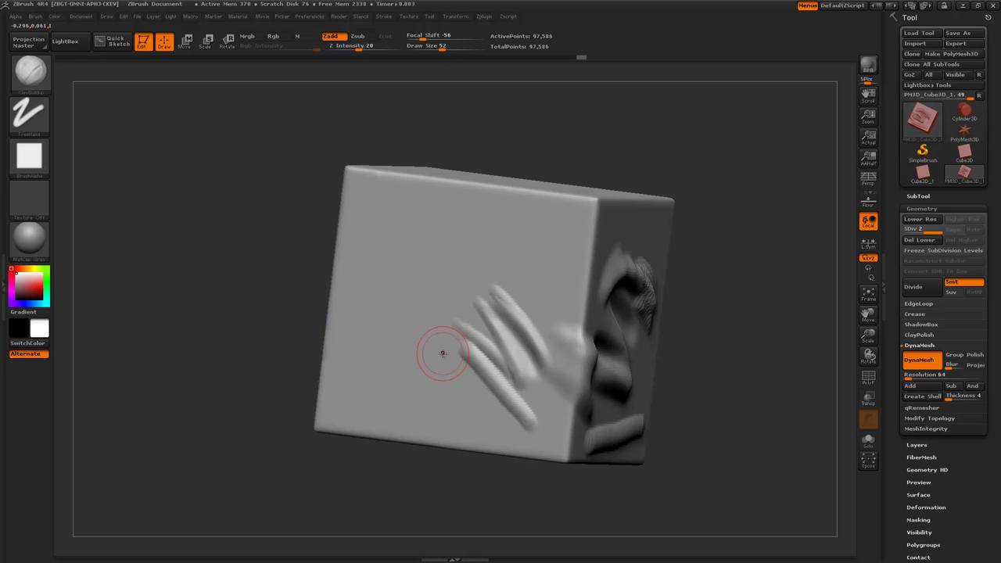
pyautogui.moveTo(410, 286); pyautogui.dragTo(436, 341)
pyautogui.moveTo(261, 241)
pyautogui.mouseDown()
pyautogui.moveTo(436, 323)
pyautogui.moveTo(398, 314)
pyautogui.moveTo(425, 369)
pyautogui.mouseUp()
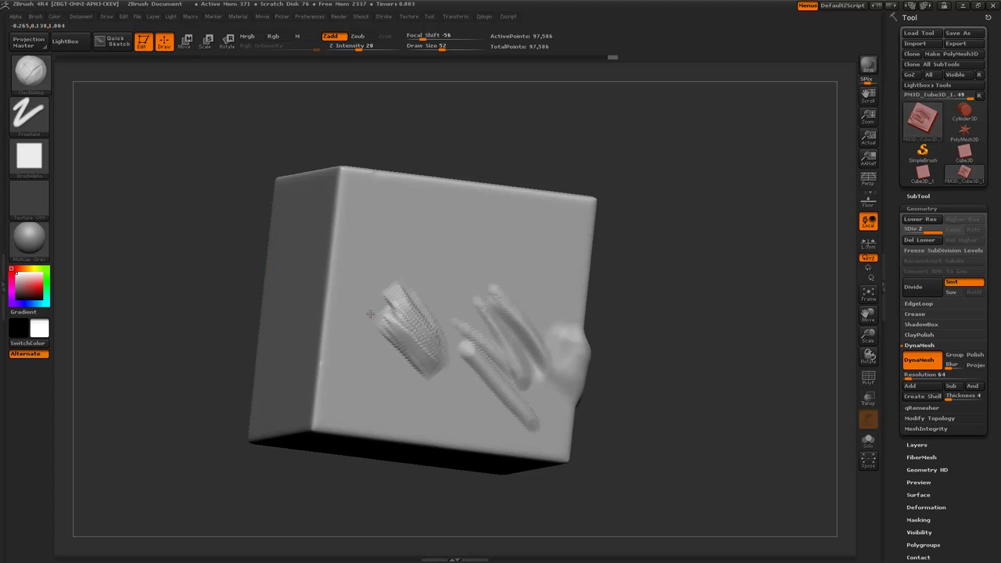
# Step: Layer larger ClayBuildup strokes below and across the clay patch, using a draw size of 60
pyautogui.moveTo(234, 366); pyautogui.dragTo(133, 344)
pyautogui.moveTo(418, 393); pyautogui.dragTo(428, 404)
pyautogui.moveTo(305, 399)
pyautogui.mouseDown()
pyautogui.moveTo(407, 391)
pyautogui.moveTo(416, 362)
pyautogui.mouseUp()
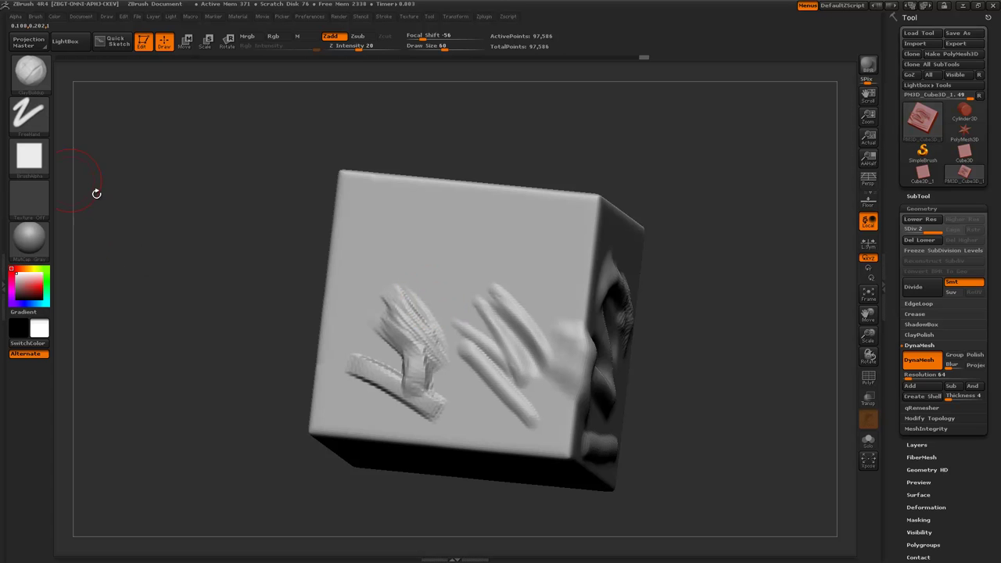
pyautogui.moveTo(245, 275); pyautogui.dragTo(336, 272)
pyautogui.moveTo(472, 258); pyautogui.dragTo(433, 347)
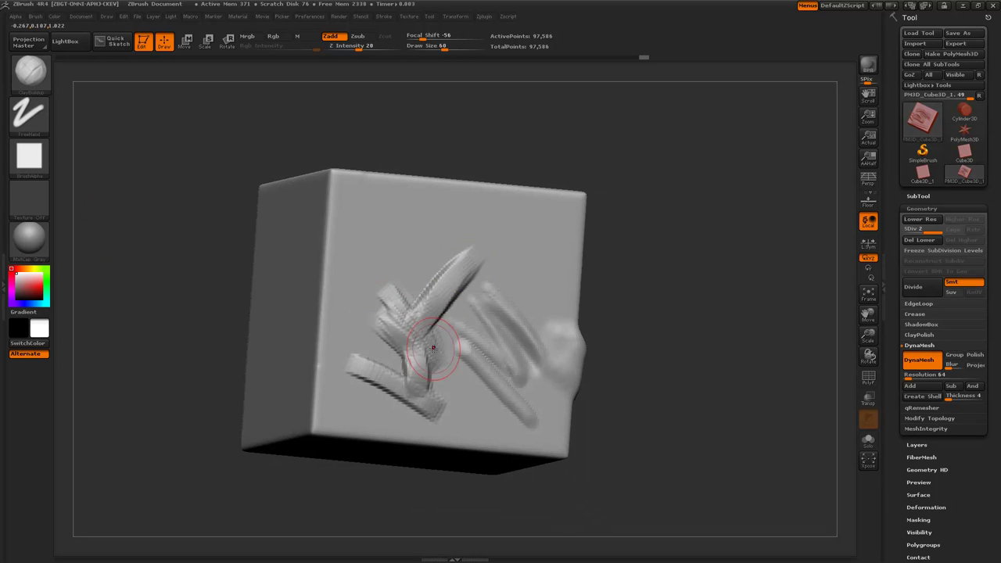
pyautogui.moveTo(586, 508); pyautogui.dragTo(500, 501)
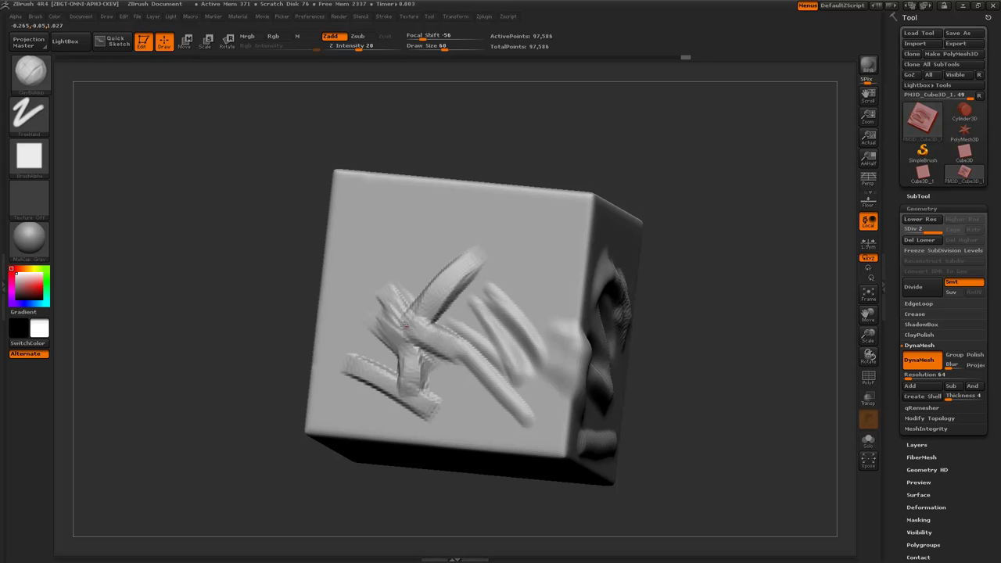
# Step: Build a broad diagonal band of ClayBuildup strokes on the next blank cube face
pyautogui.moveTo(258, 300)
pyautogui.mouseDown()
pyautogui.moveTo(249, 302)
pyautogui.moveTo(267, 287)
pyautogui.mouseUp()
pyautogui.moveTo(234, 286); pyautogui.dragTo(313, 283)
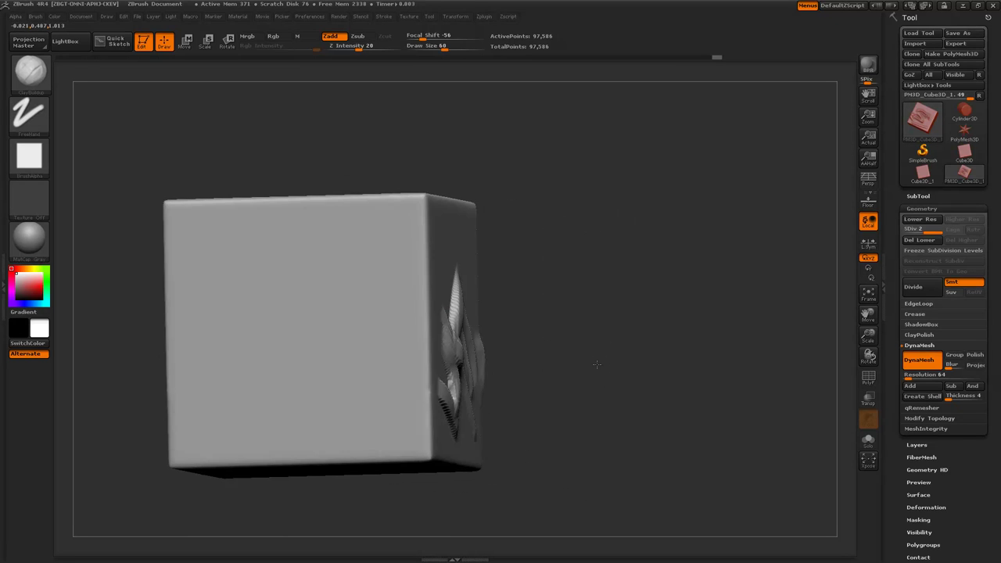
pyautogui.keyDown('alt'); pyautogui.moveTo(596, 364); pyautogui.dragTo(642, 352); pyautogui.keyUp('alt')
pyautogui.moveTo(624, 361); pyautogui.dragTo(643, 373)
pyautogui.press(']')
pyautogui.press(']')
pyautogui.moveTo(458, 379)
pyautogui.mouseDown()
pyautogui.moveTo(407, 295)
pyautogui.moveTo(380, 273)
pyautogui.moveTo(478, 357)
pyautogui.moveTo(483, 344)
pyautogui.moveTo(460, 362)
pyautogui.moveTo(407, 274)
pyautogui.moveTo(469, 336)
pyautogui.moveTo(472, 359)
pyautogui.moveTo(422, 292)
pyautogui.mouseUp()
pyautogui.moveTo(168, 324); pyautogui.dragTo(178, 320)
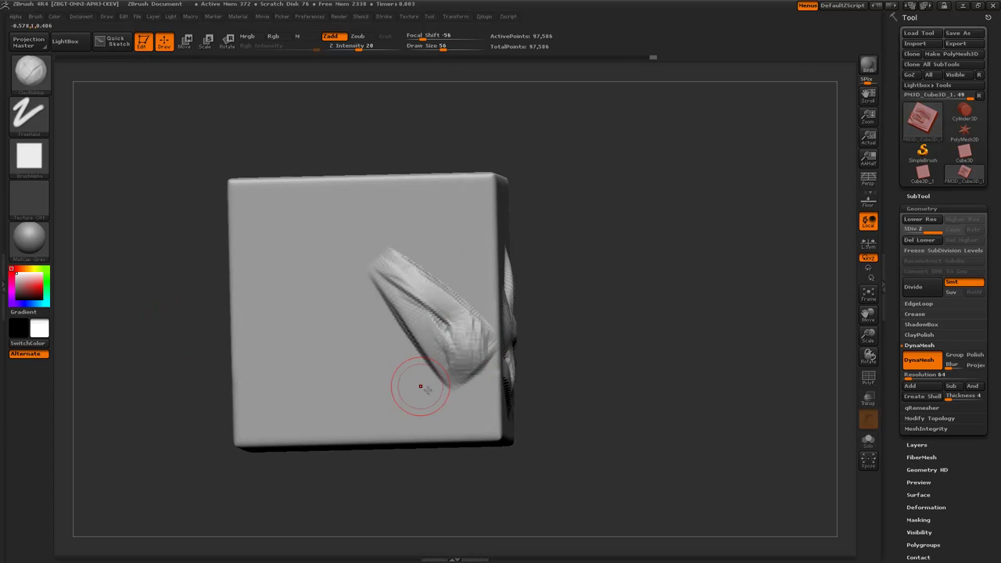
# Step: Reduce the draw size to 20 and sculpt thin clay strokes along the edges and surface of the diagonal band
pyautogui.moveTo(446, 467); pyautogui.dragTo(440, 394)
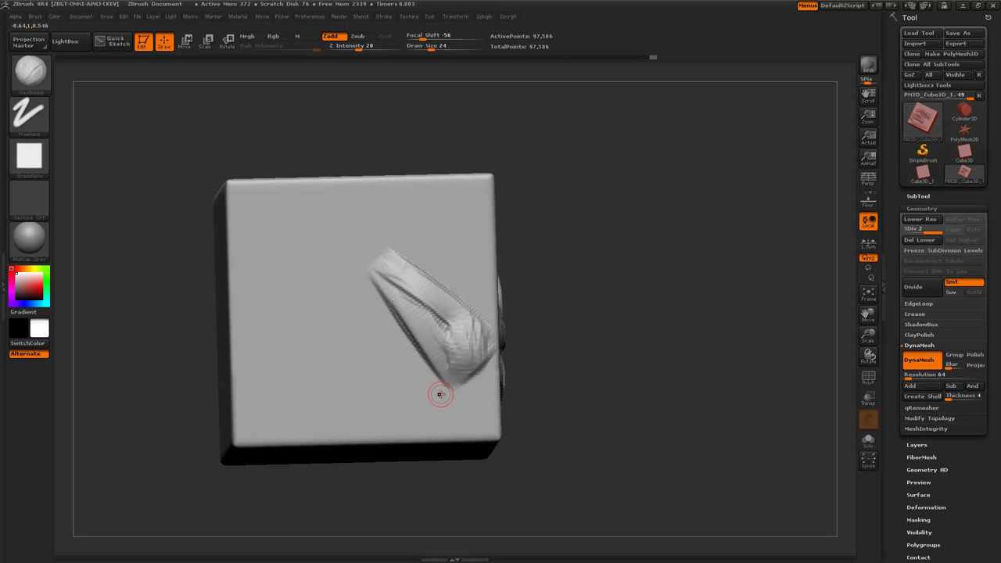
pyautogui.moveTo(408, 338); pyautogui.dragTo(364, 277)
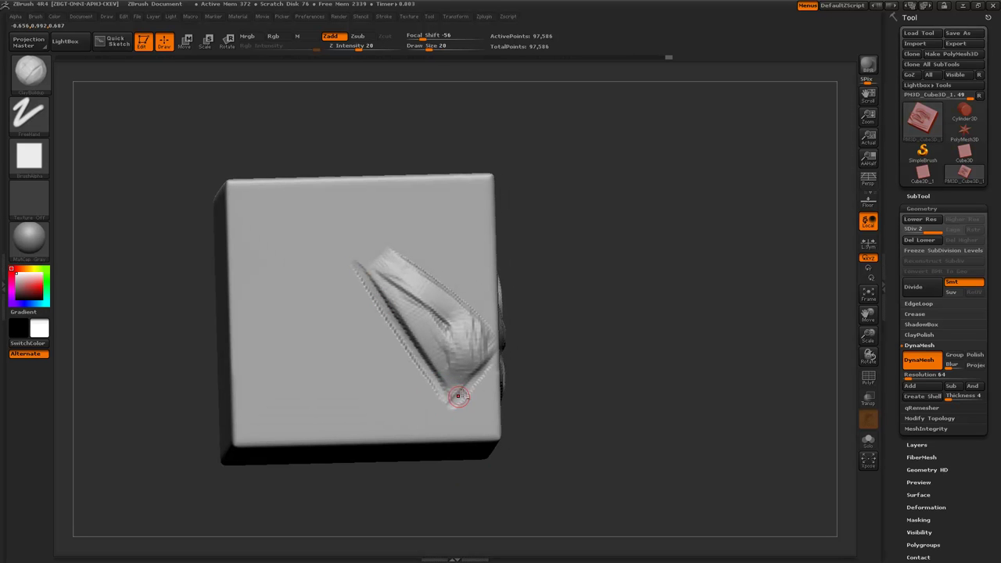
pyautogui.moveTo(458, 396)
pyautogui.mouseDown()
pyautogui.moveTo(462, 379)
pyautogui.moveTo(387, 286)
pyautogui.moveTo(483, 355)
pyautogui.mouseUp()
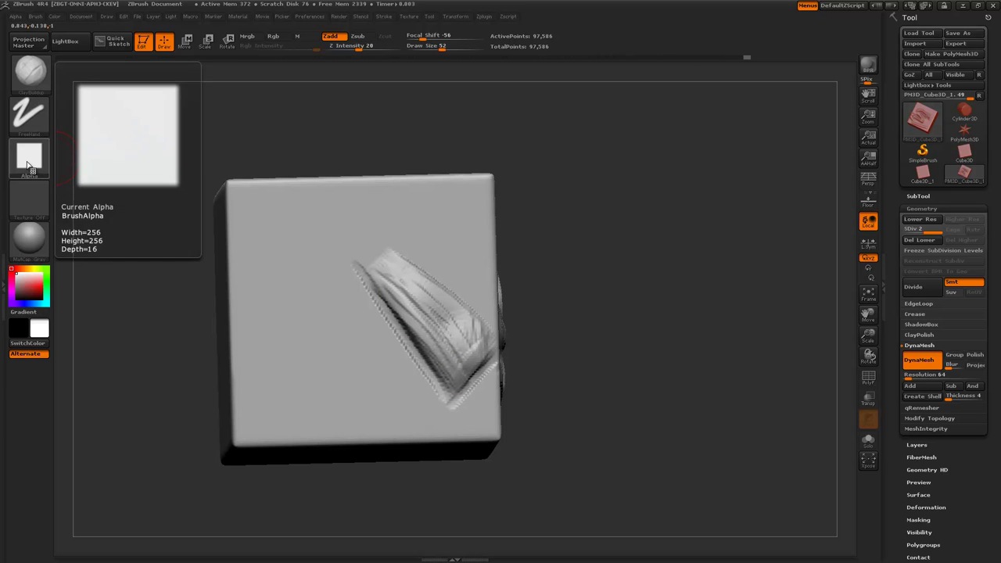
# Step: Apply a solid round alpha to ClayBuildup and sculpt broad soft strokes beside the square-edged clay band
pyautogui.click(31, 165)
pyautogui.click(338, 212)
pyautogui.moveTo(153, 196); pyautogui.dragTo(364, 312)
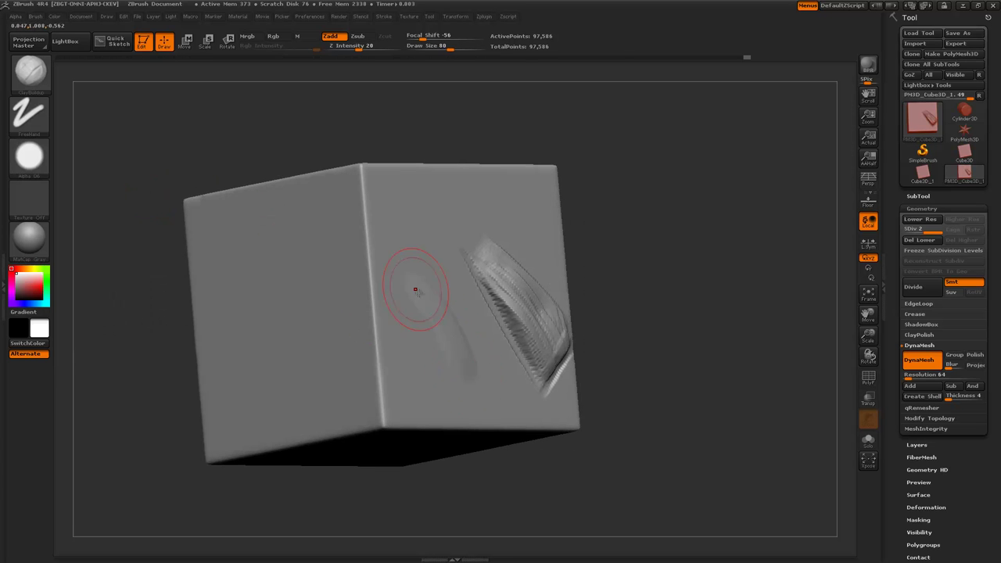
pyautogui.moveTo(415, 290); pyautogui.dragTo(385, 260)
pyautogui.moveTo(481, 457); pyautogui.dragTo(428, 455)
pyautogui.moveTo(458, 390)
pyautogui.mouseDown()
pyautogui.moveTo(404, 298)
pyautogui.moveTo(428, 343)
pyautogui.mouseUp()
pyautogui.moveTo(242, 260); pyautogui.dragTo(168, 256)
pyautogui.press('[')
pyautogui.press('[')
pyautogui.moveTo(460, 305)
pyautogui.mouseDown()
pyautogui.moveTo(499, 346)
pyautogui.moveTo(495, 331)
pyautogui.moveTo(429, 279)
pyautogui.mouseUp()
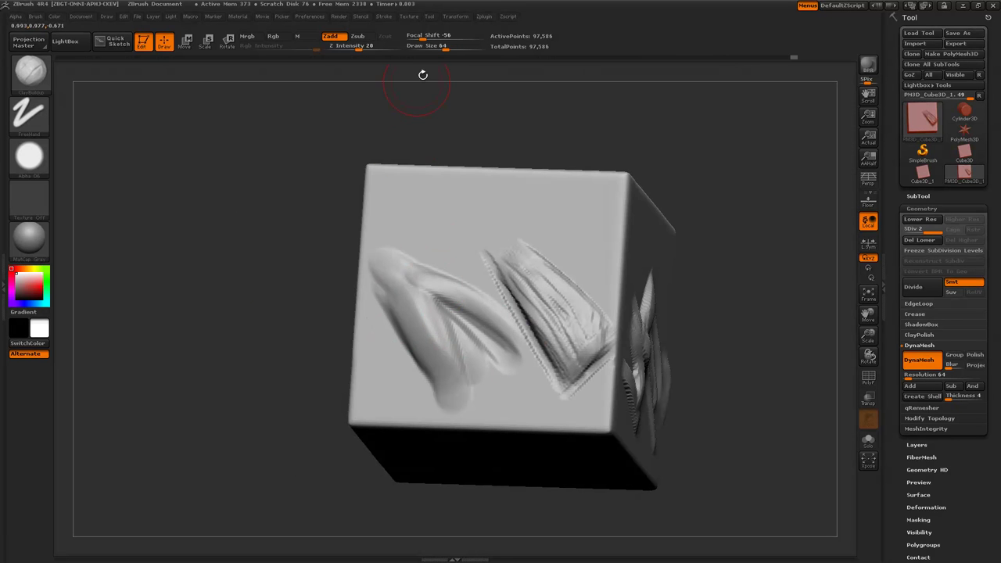
# Step: Set the Focal Shift to -26 and sculpt narrower clay strokes above the soft round ones
pyautogui.moveTo(422, 37); pyautogui.dragTo(429, 36)
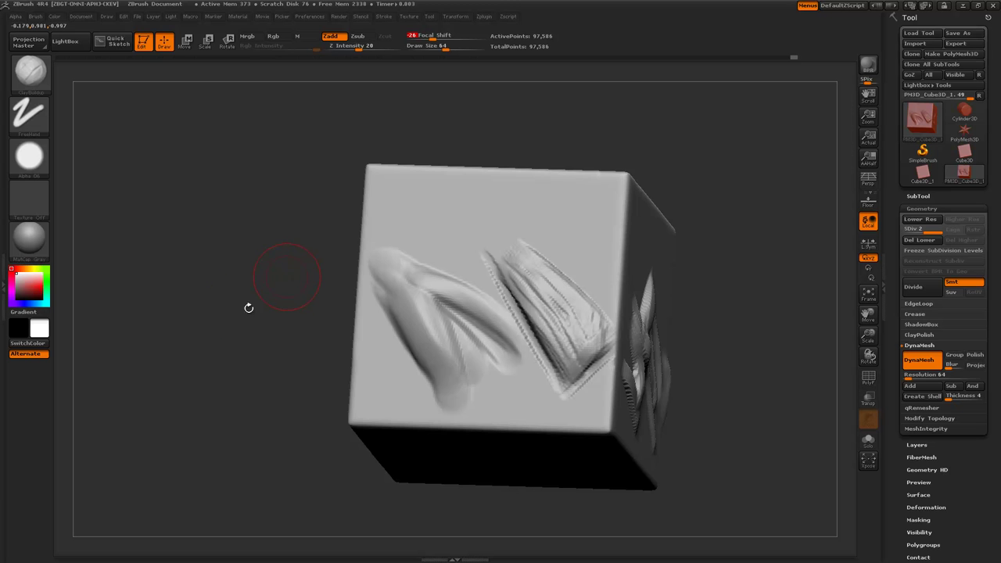
pyautogui.moveTo(249, 308); pyautogui.dragTo(315, 308)
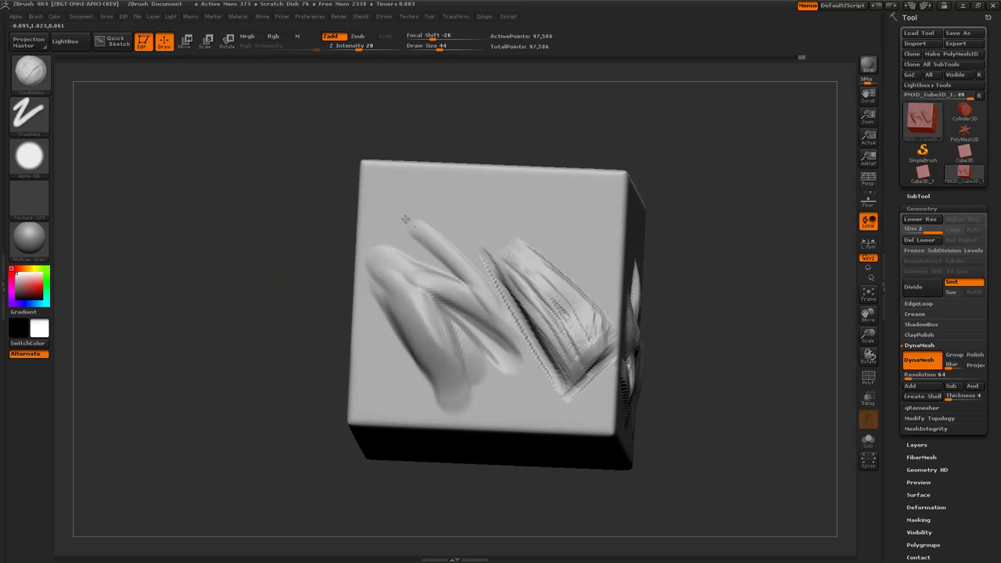
pyautogui.moveTo(283, 239); pyautogui.dragTo(331, 257)
pyautogui.press(']')
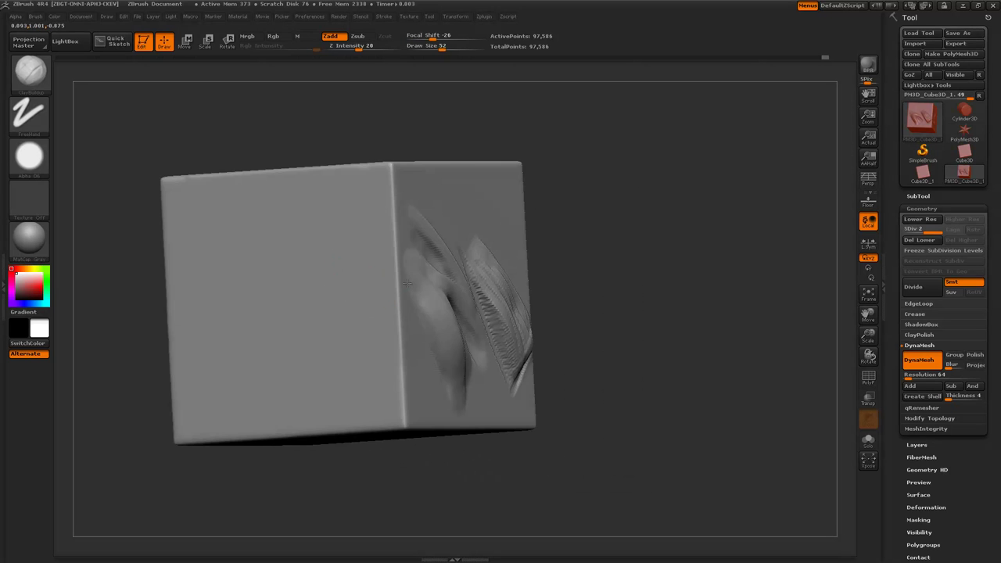
pyautogui.moveTo(405, 298)
pyautogui.mouseDown()
pyautogui.moveTo(417, 276)
pyautogui.moveTo(421, 290)
pyautogui.mouseUp()
pyautogui.moveTo(583, 344); pyautogui.dragTo(457, 303)
# Step: Enlarge the ClayBuildup brush and build up large soft forms near the edge of the next blank face
pyautogui.press(']')
pyautogui.press(']')
pyautogui.press(']')
pyautogui.press(']')
pyautogui.moveTo(409, 309); pyautogui.dragTo(424, 293)
pyautogui.moveTo(199, 293)
pyautogui.mouseDown()
pyautogui.moveTo(344, 338)
pyautogui.moveTo(352, 295)
pyautogui.moveTo(369, 345)
pyautogui.moveTo(343, 307)
pyautogui.mouseUp()
pyautogui.press(']')
pyautogui.press(']')
pyautogui.press(']')
pyautogui.press(']')
pyautogui.press(']')
pyautogui.moveTo(376, 357); pyautogui.dragTo(343, 308)
pyautogui.moveTo(490, 372)
pyautogui.mouseDown()
pyautogui.moveTo(435, 364)
pyautogui.moveTo(408, 311)
pyautogui.moveTo(311, 264)
pyautogui.mouseUp()
pyautogui.press('[')
pyautogui.press('[')
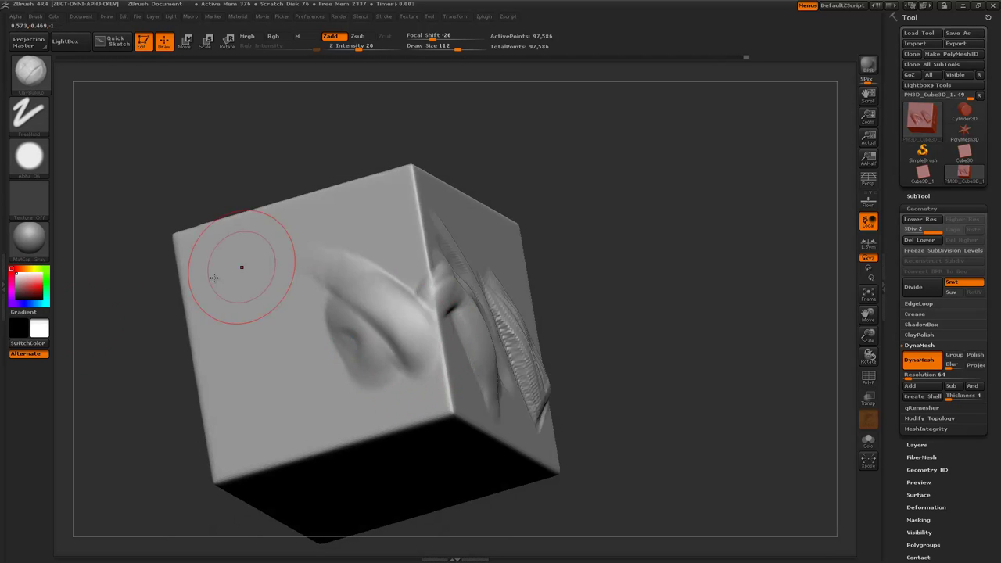
# Step: Reduce the draw size to 72 and build medium diagonal clay strokes over the large soft forms
pyautogui.moveTo(150, 299); pyautogui.dragTo(196, 305)
pyautogui.press('[')
pyautogui.press('[')
pyautogui.press('[')
pyautogui.press('[')
pyautogui.press('[')
pyautogui.press('[')
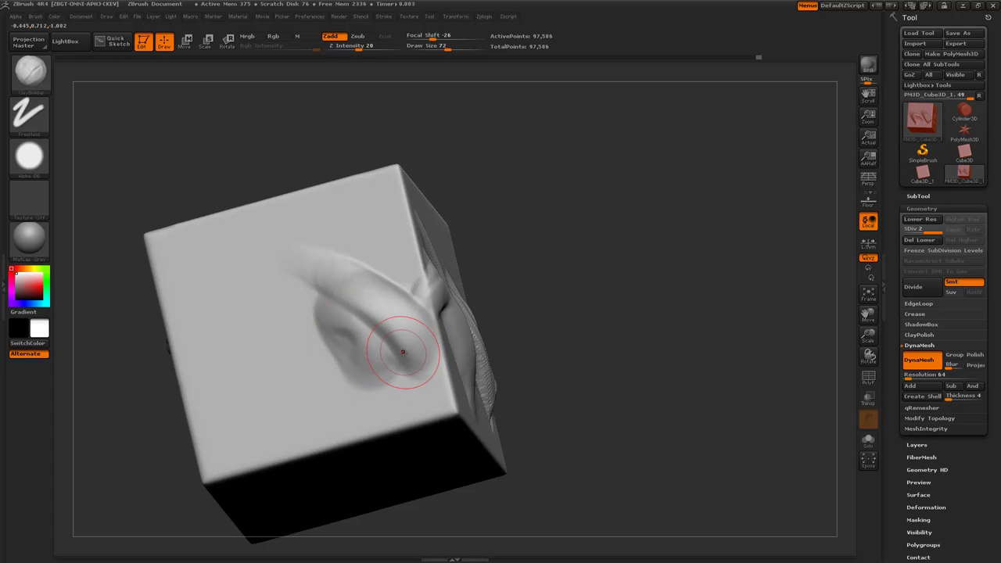
pyautogui.moveTo(352, 316)
pyautogui.mouseDown()
pyautogui.moveTo(404, 353)
pyautogui.moveTo(309, 290)
pyautogui.mouseUp()
pyautogui.moveTo(149, 341); pyautogui.dragTo(184, 312)
pyautogui.moveTo(411, 347)
pyautogui.mouseDown()
pyautogui.moveTo(420, 354)
pyautogui.moveTo(363, 280)
pyautogui.mouseUp()
pyautogui.press(']')
pyautogui.press(']')
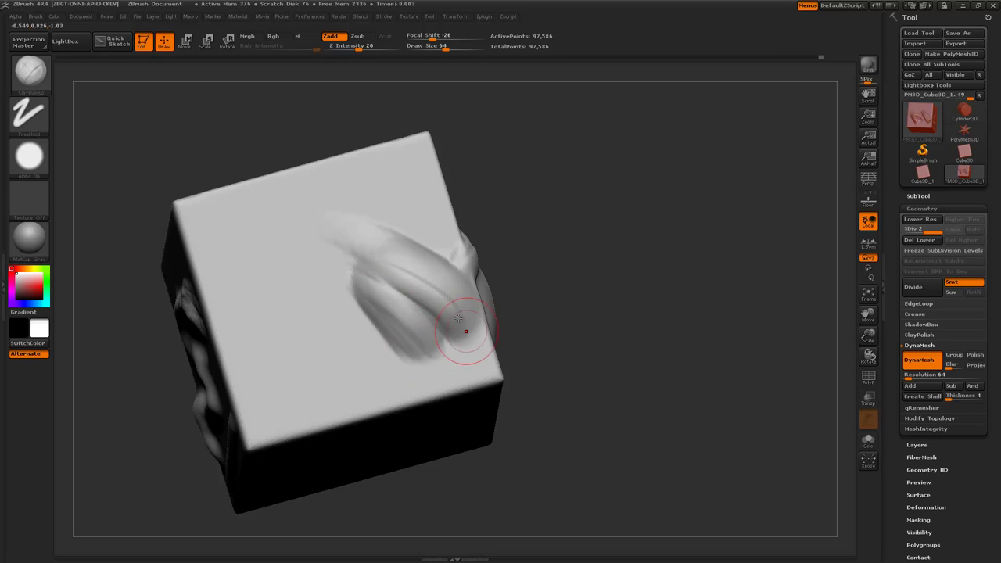
# Step: Reduce the draw size to 16 and sculpt fine clay details over the lower ends of the soft forms
pyautogui.moveTo(541, 342)
pyautogui.mouseDown()
pyautogui.moveTo(371, 240)
pyautogui.moveTo(392, 226)
pyautogui.moveTo(440, 249)
pyautogui.moveTo(350, 234)
pyautogui.mouseUp()
pyautogui.press('[')
pyautogui.moveTo(585, 331)
pyautogui.mouseDown()
pyautogui.moveTo(557, 399)
pyautogui.moveTo(427, 354)
pyautogui.mouseUp()
pyautogui.press('[')
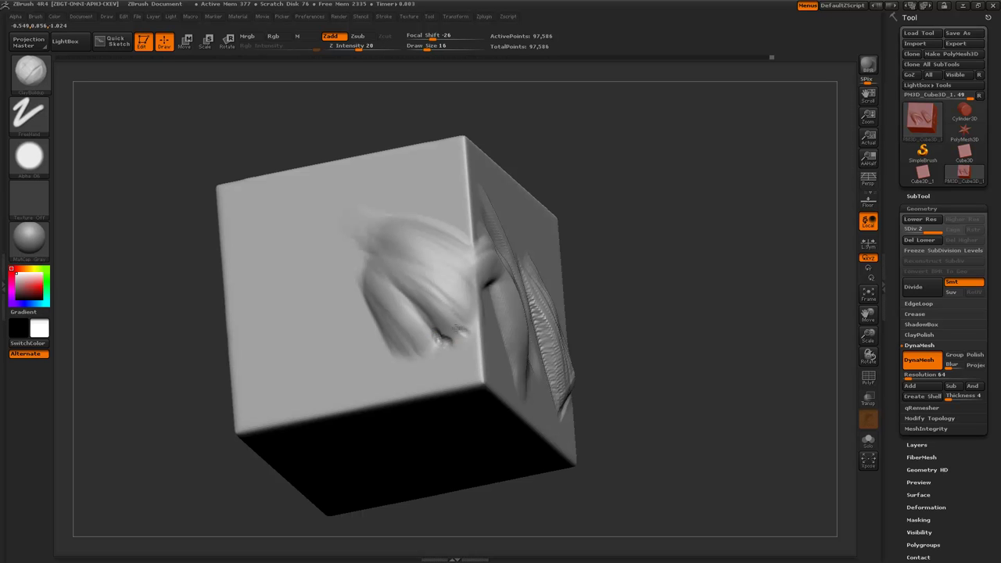
pyautogui.moveTo(186, 332); pyautogui.dragTo(438, 357)
pyautogui.moveTo(426, 363); pyautogui.dragTo(395, 329)
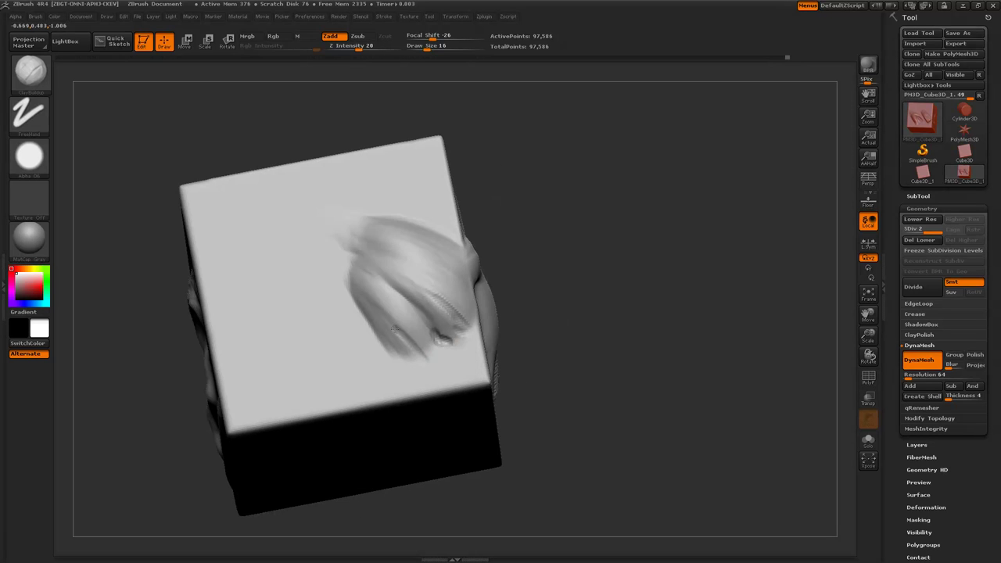
# Step: Raise the ClayBuildup draw size to 56 and add medium clay strokes from the lower ends up into the folds
pyautogui.press(']')
pyautogui.press(']')
pyautogui.press(']')
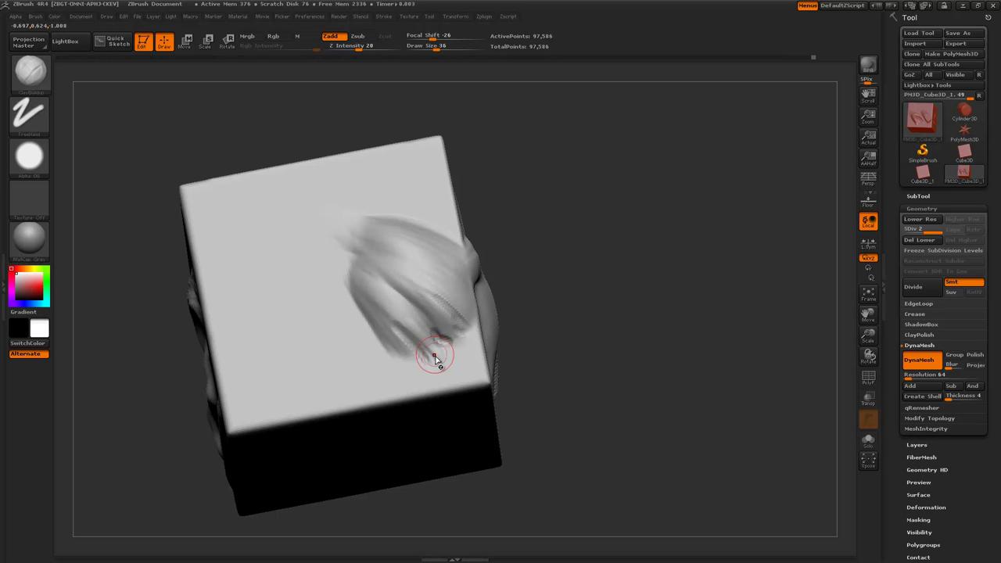
pyautogui.press(']')
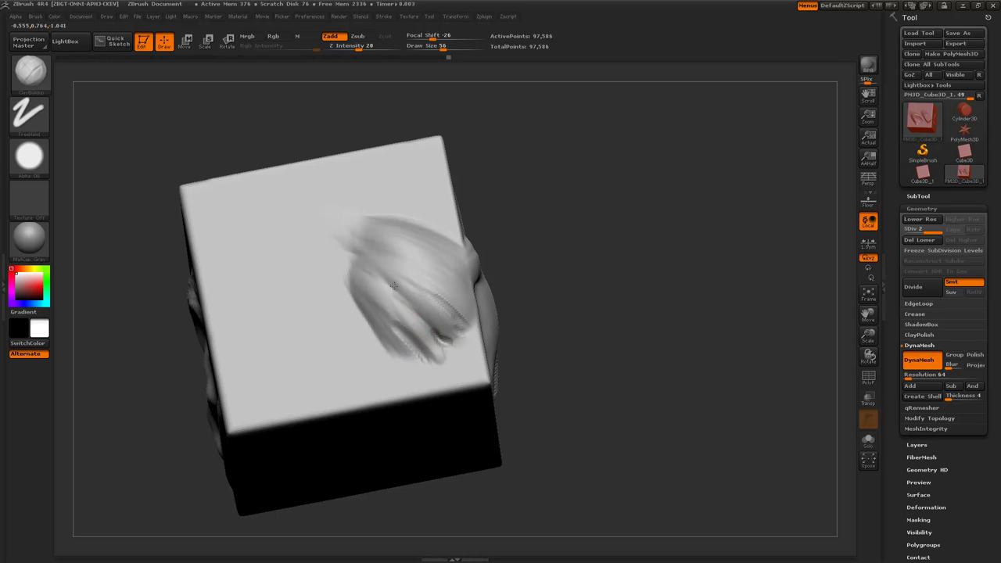
# Step: Reduce the draw size to 40 and sculpt narrower clay strokes along the lower folds near the cube edge
pyautogui.moveTo(544, 362); pyautogui.dragTo(437, 316)
pyautogui.press('[')
pyautogui.press('[')
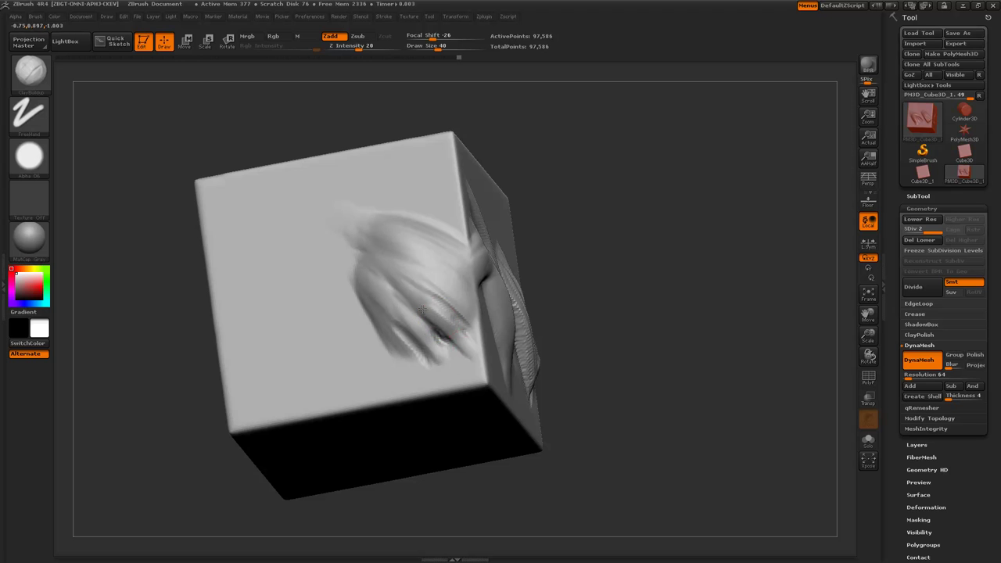
pyautogui.moveTo(596, 406); pyautogui.dragTo(457, 334)
pyautogui.press('[')
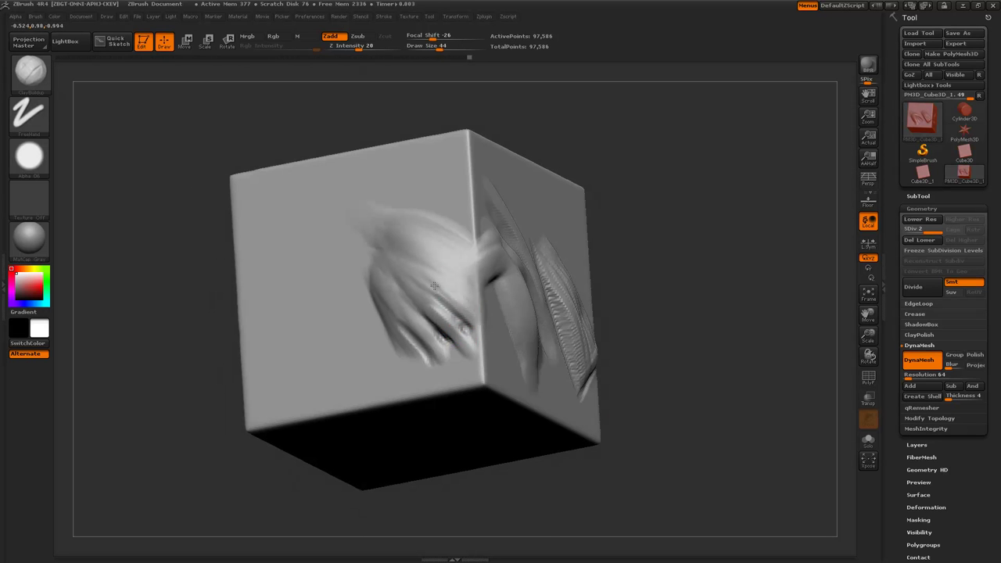
# Step: Set the draw size to 52 and build long clay strokes up the outer folds, away from the shared cube edge
pyautogui.press(']')
pyautogui.press(']')
pyautogui.moveTo(173, 298); pyautogui.dragTo(239, 333)
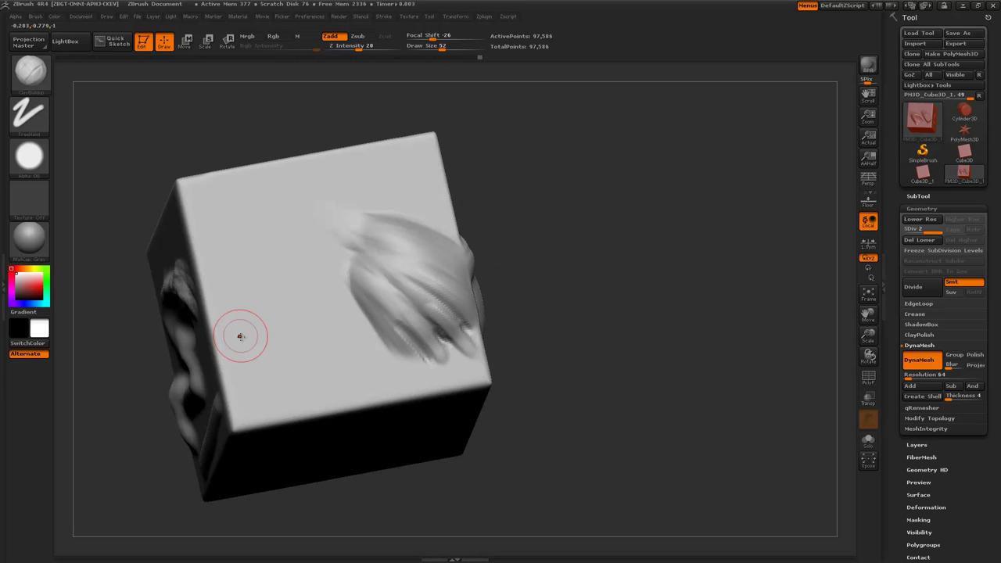
pyautogui.moveTo(576, 415); pyautogui.dragTo(435, 308)
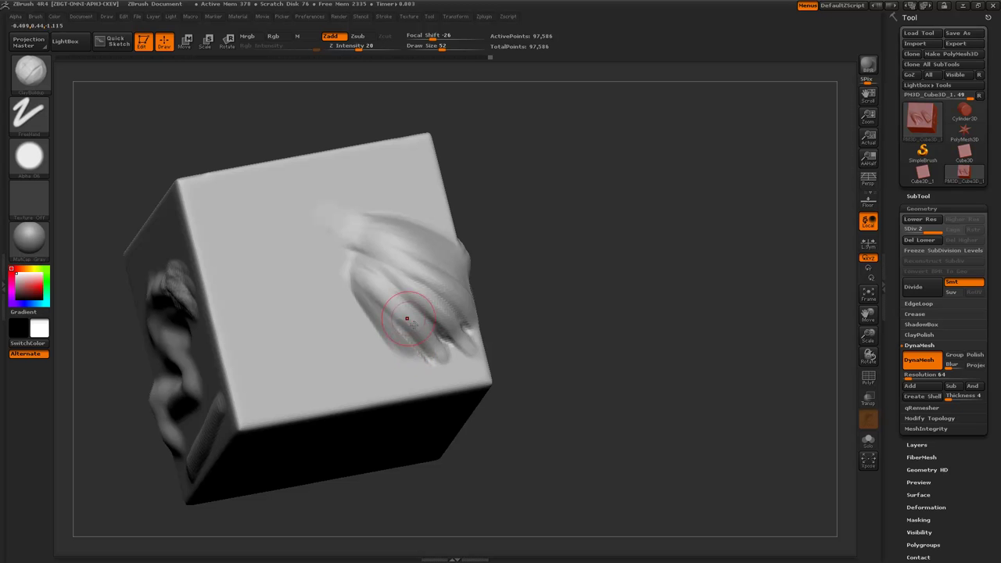
pyautogui.moveTo(401, 360); pyautogui.dragTo(338, 261)
pyautogui.moveTo(381, 330); pyautogui.dragTo(339, 263)
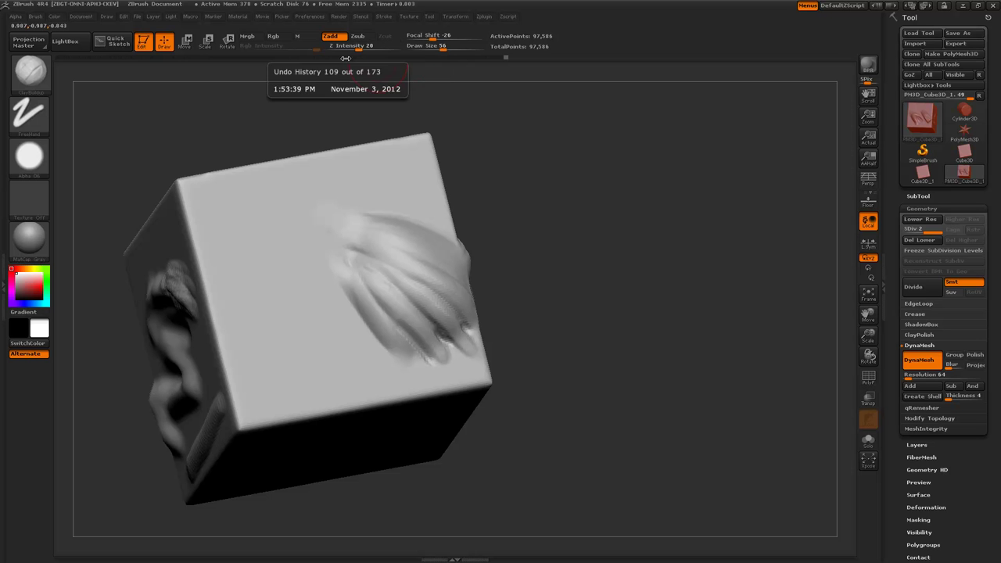
# Step: Enlarge the draw size to 64 and extend the outer fold diagonally up to a broad point on the blank area
pyautogui.press(']')
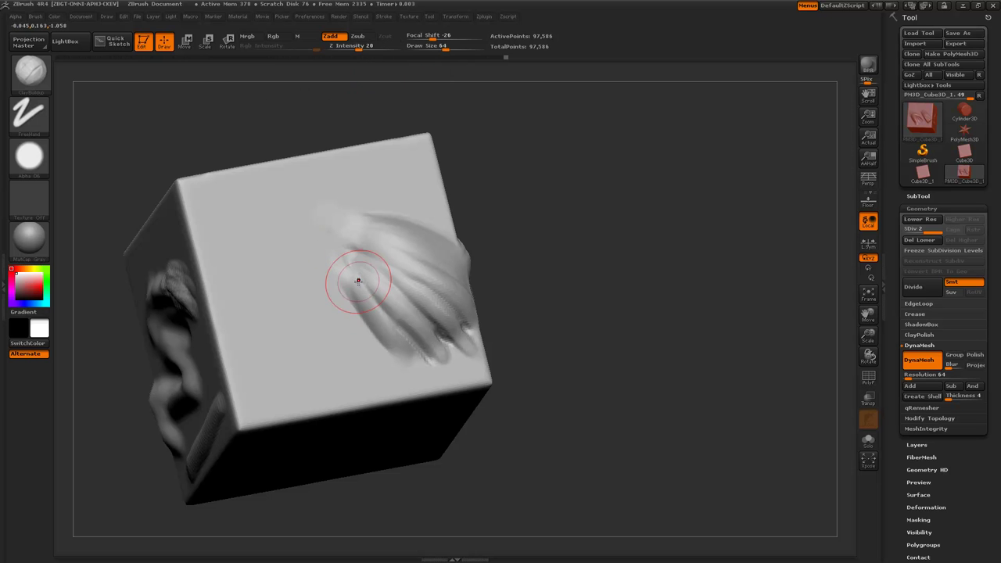
pyautogui.moveTo(332, 240); pyautogui.dragTo(379, 312)
pyautogui.moveTo(314, 222)
pyautogui.mouseDown()
pyautogui.moveTo(374, 306)
pyautogui.moveTo(339, 247)
pyautogui.mouseUp()
# Step: Reduce the draw size to 48 and sculpt diagonal clay strokes through the upper folds to their meeting point
pyautogui.press('[')
pyautogui.press('[')
pyautogui.moveTo(402, 283); pyautogui.dragTo(341, 243)
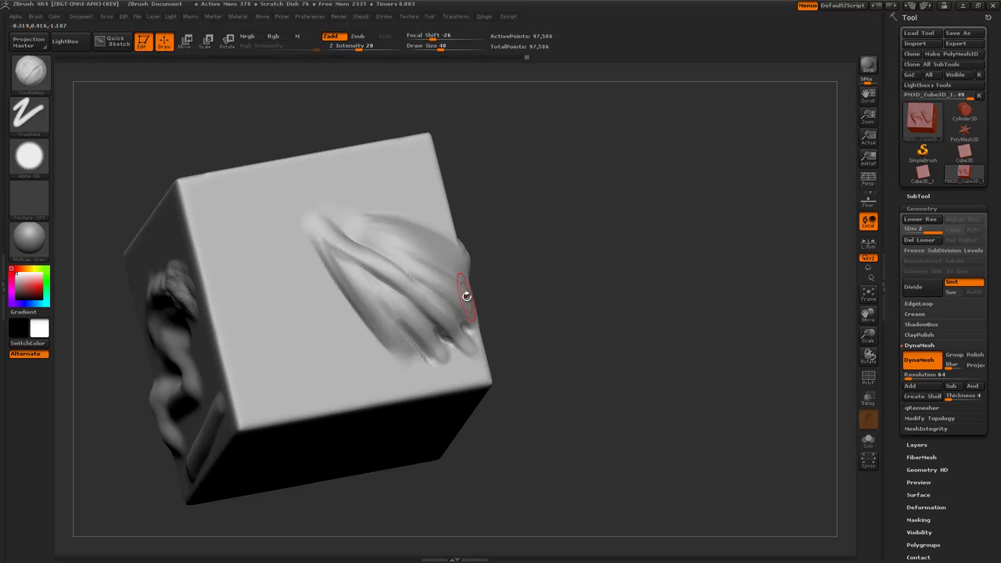
pyautogui.moveTo(494, 302)
pyautogui.mouseDown()
pyautogui.moveTo(448, 299)
pyautogui.moveTo(365, 270)
pyautogui.moveTo(361, 241)
pyautogui.mouseUp()
pyautogui.moveTo(406, 268); pyautogui.dragTo(339, 218)
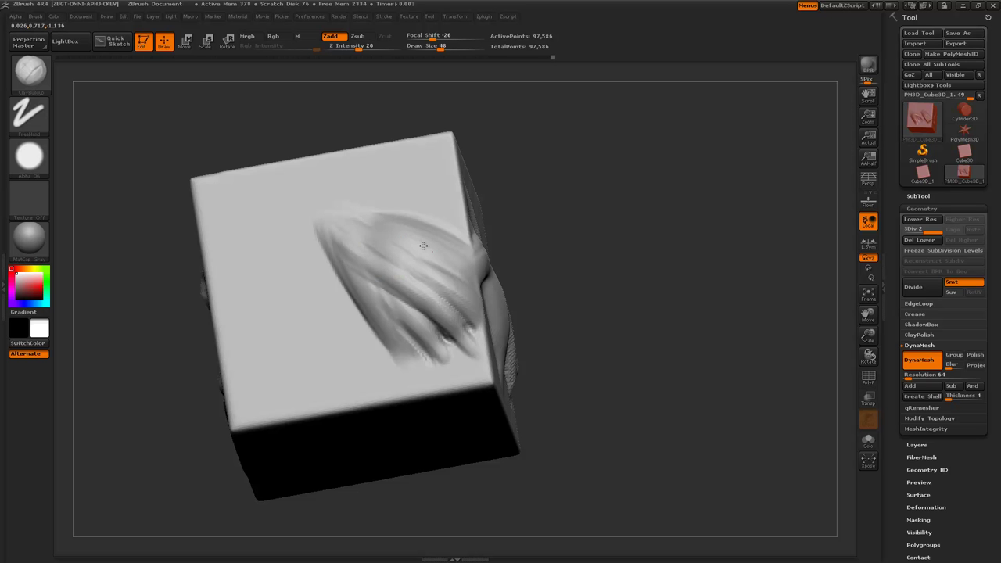
pyautogui.moveTo(423, 246); pyautogui.dragTo(321, 219)
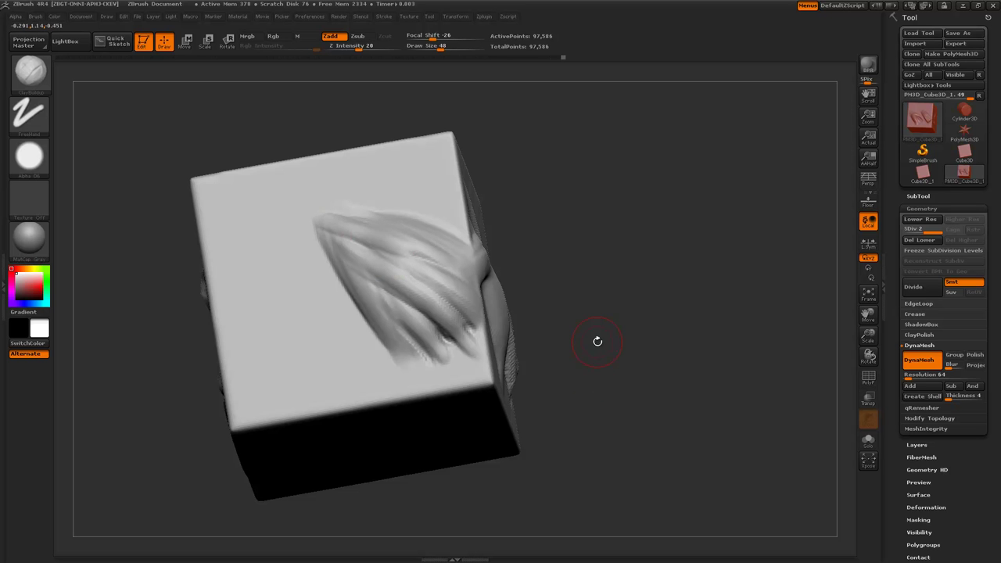
# Step: Add fine details to the lower fold ends at draw size 16, and thicken the ends at draw size 40
pyautogui.moveTo(597, 340)
pyautogui.mouseDown()
pyautogui.moveTo(602, 364)
pyautogui.moveTo(590, 385)
pyautogui.moveTo(443, 362)
pyautogui.mouseUp()
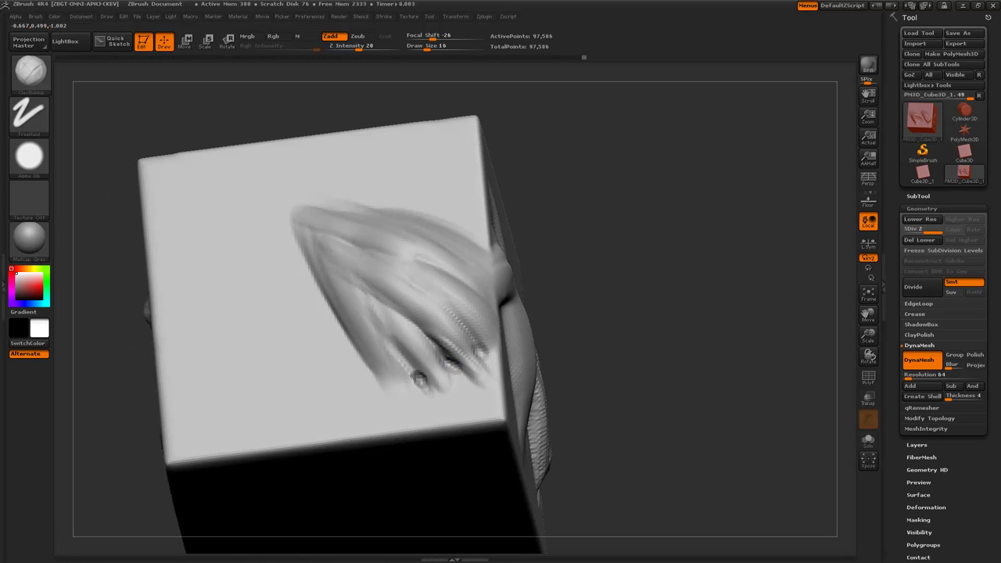
pyautogui.press(']')
pyautogui.press(']')
pyautogui.moveTo(403, 356); pyautogui.dragTo(434, 382)
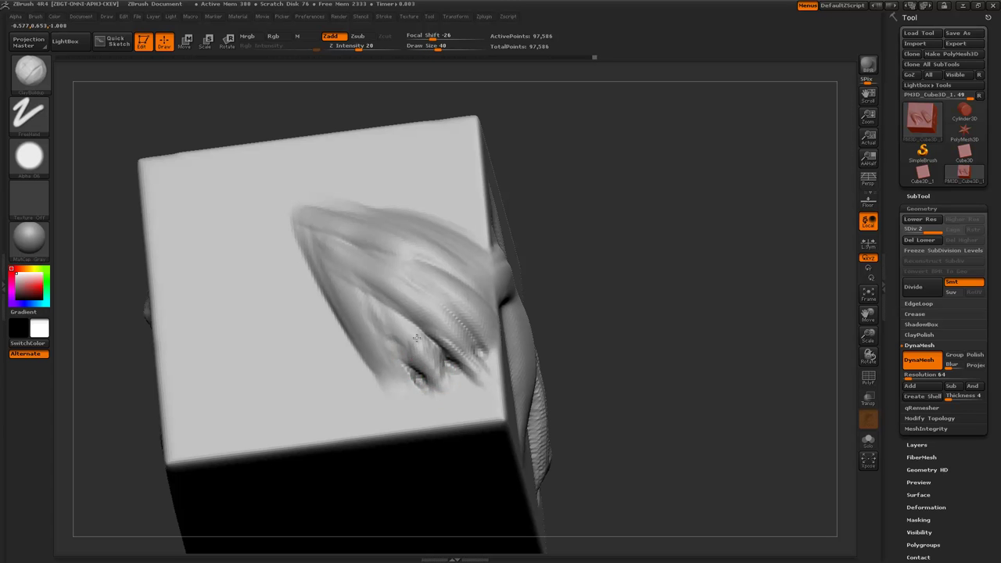
pyautogui.moveTo(621, 439)
pyautogui.mouseDown()
pyautogui.moveTo(652, 417)
pyautogui.moveTo(625, 440)
pyautogui.mouseUp()
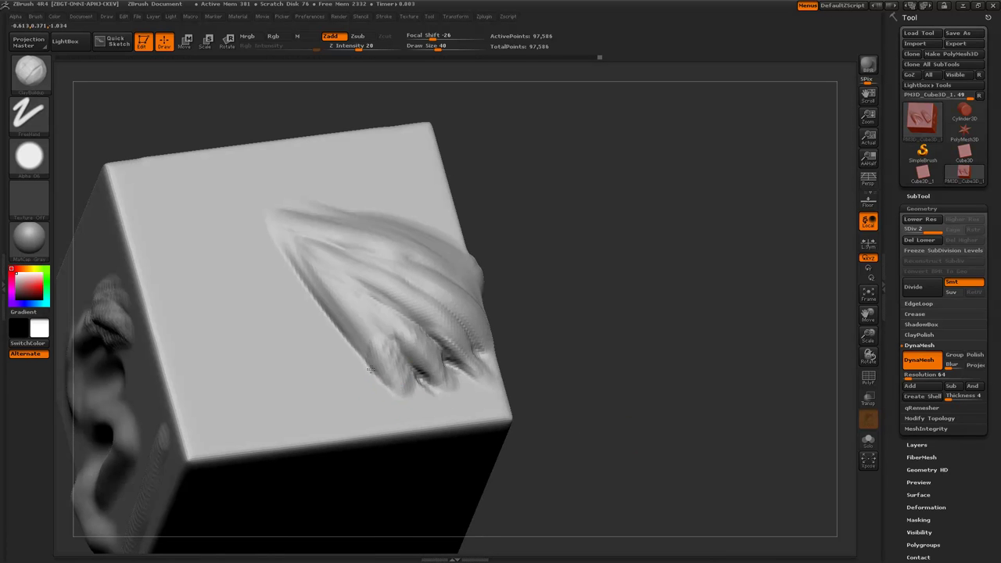
# Step: Carve fine creases between the lower folds at draw size 24, and form a new outer fold at draw size 44
pyautogui.press('[')
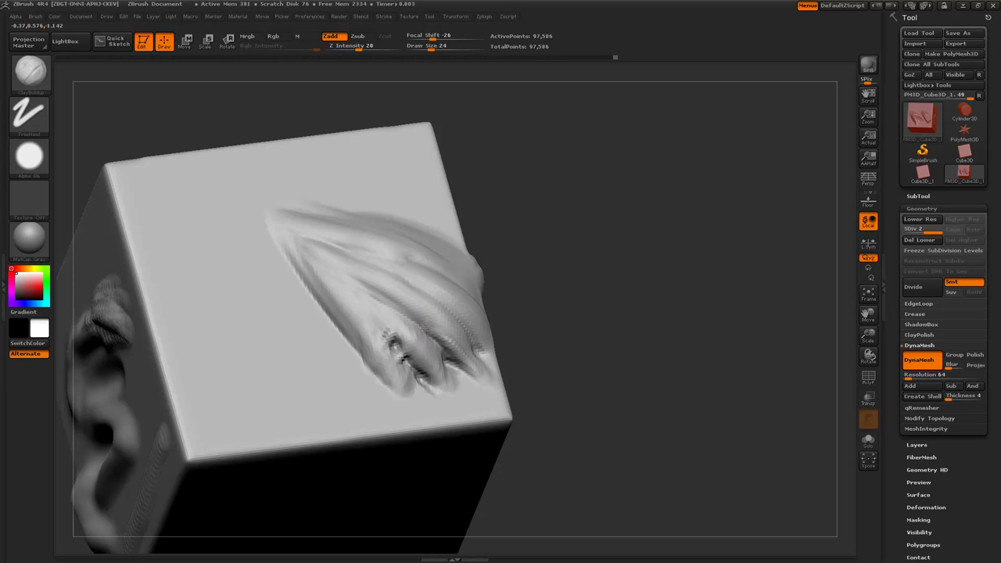
pyautogui.press('[')
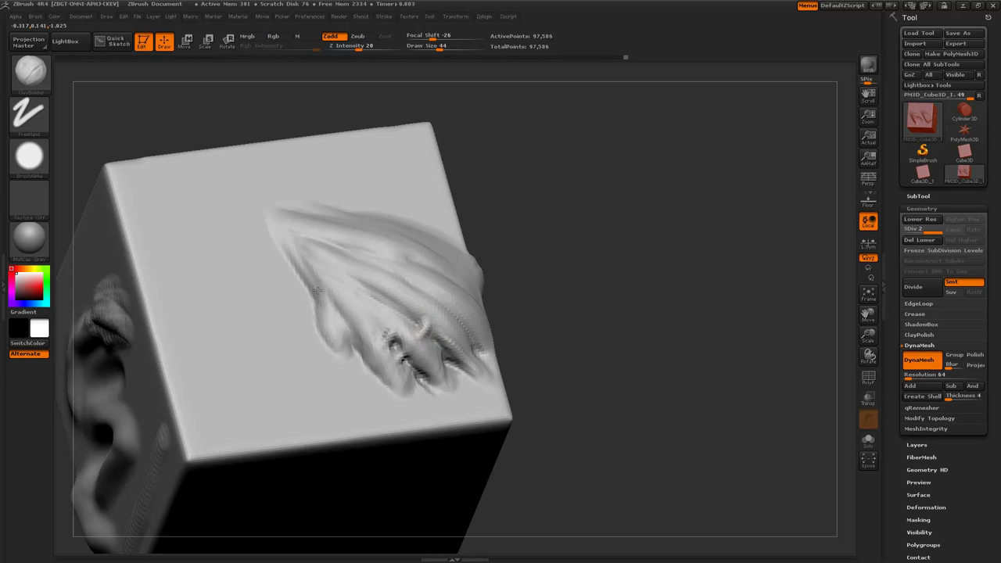
pyautogui.press(']')
pyautogui.moveTo(329, 334)
pyautogui.mouseDown()
pyautogui.moveTo(344, 364)
pyautogui.moveTo(350, 356)
pyautogui.mouseUp()
# Step: Reduce the draw size to 24 and sculpt small bumps and pits beside the new outer fold
pyautogui.press('[')
pyautogui.press('[')
pyautogui.press('[')
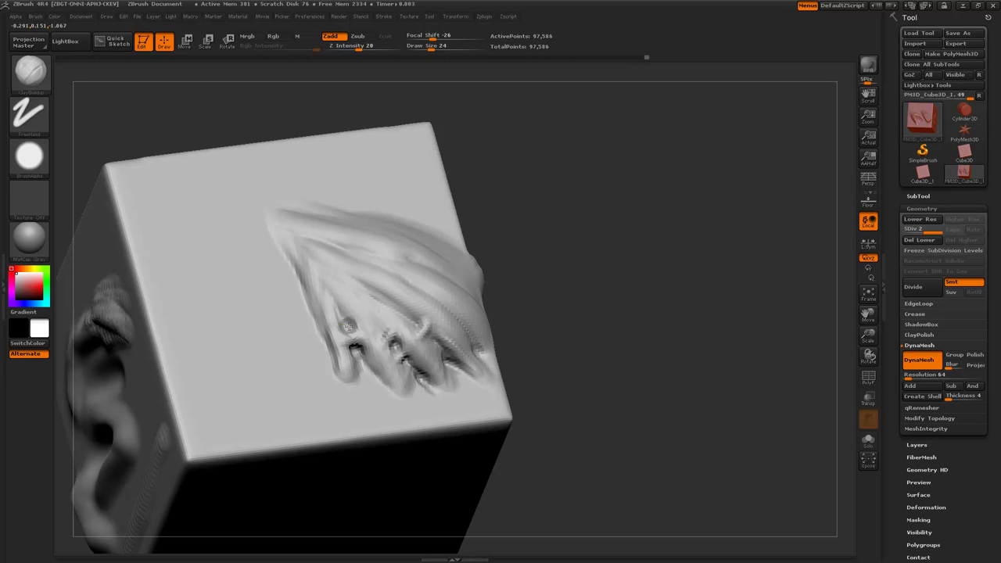
# Step: Increase the draw size to 40 and build up clay between the small details and along the upper folds
pyautogui.press(']')
pyautogui.press(']')
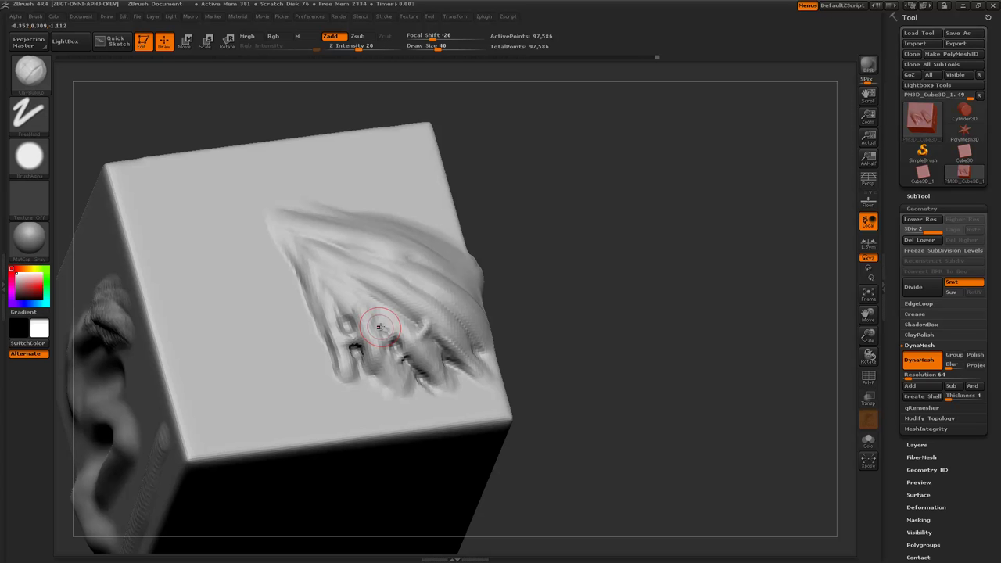
pyautogui.moveTo(599, 453)
pyautogui.keyDown('alt'); pyautogui.mouseDown()
pyautogui.moveTo(482, 263)
pyautogui.moveTo(477, 342)
pyautogui.moveTo(489, 323)
pyautogui.moveTo(642, 457)
pyautogui.mouseUp(); pyautogui.keyUp('alt')
pyautogui.moveTo(635, 394); pyautogui.dragTo(617, 395)
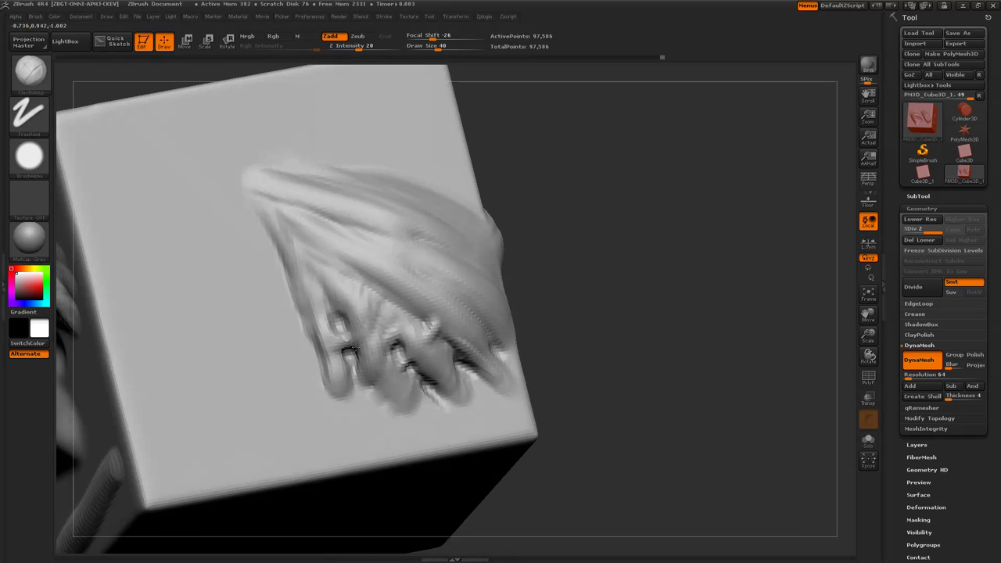
# Step: Sculpt thin clay strands down the outer edge of the folds with small ClayBuildup strokes
pyautogui.press('[')
pyautogui.moveTo(325, 373)
pyautogui.mouseDown()
pyautogui.moveTo(289, 286)
pyautogui.moveTo(305, 398)
pyautogui.moveTo(293, 253)
pyautogui.mouseUp()
pyautogui.press(']')
pyautogui.moveTo(315, 331)
pyautogui.mouseDown()
pyautogui.moveTo(288, 267)
pyautogui.moveTo(268, 280)
pyautogui.mouseUp()
pyautogui.moveTo(612, 378); pyautogui.dragTo(577, 375)
# Step: Add fine bumps to the middle folds at draw size 24, and sculpt broader strokes above them at draw size 52
pyautogui.press('[')
pyautogui.press('[')
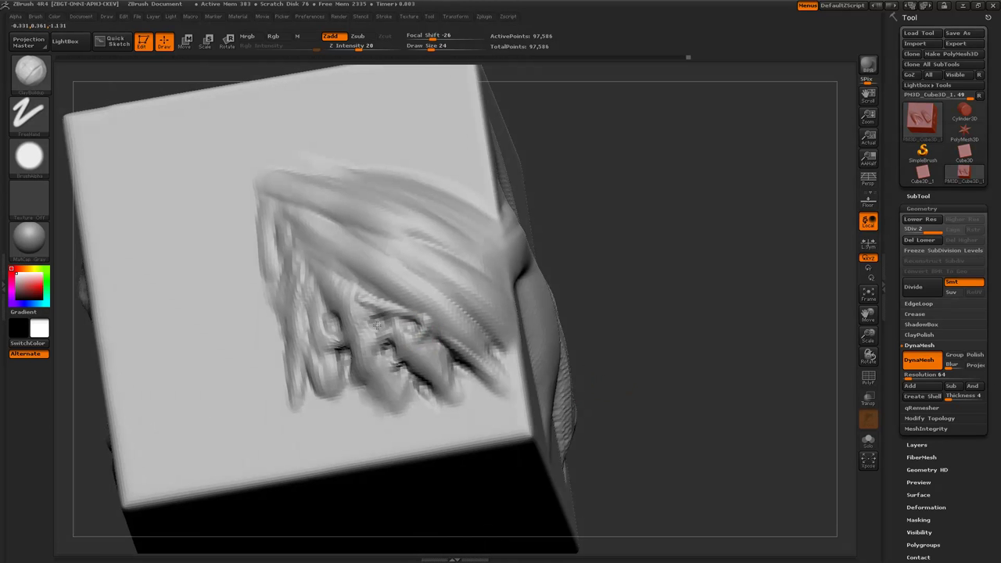
pyautogui.press(']')
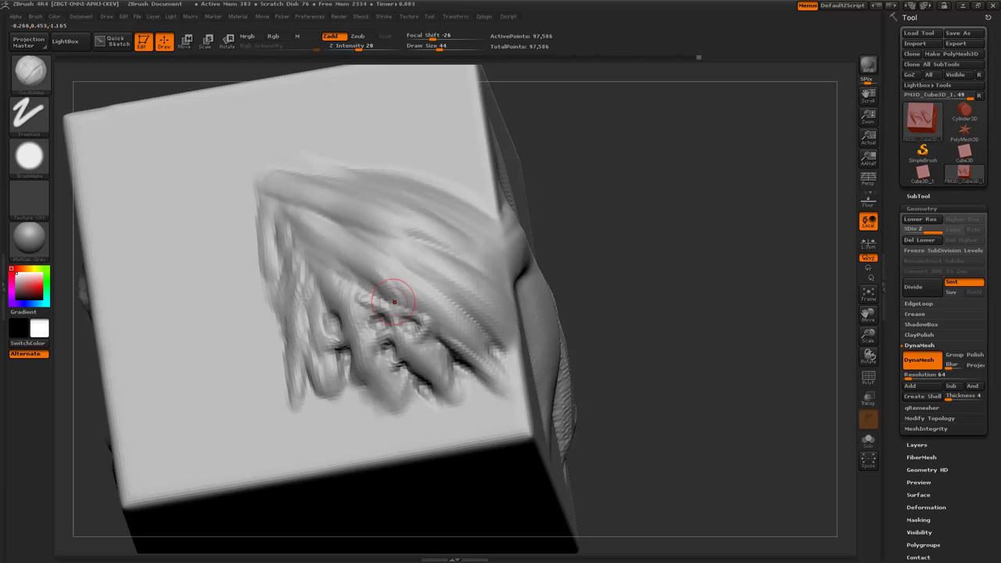
pyautogui.press(']')
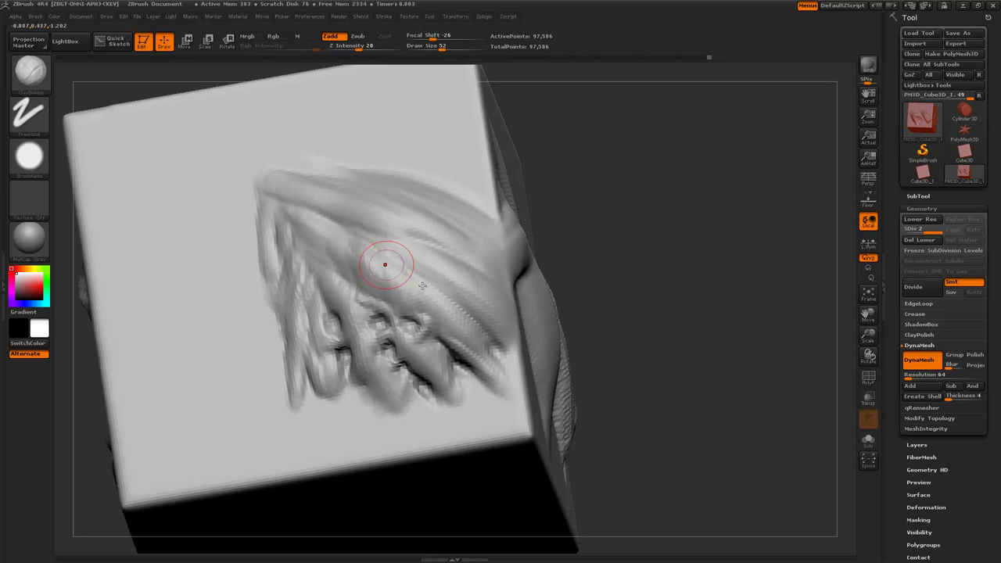
# Step: Review the sculpted cube faces and switch to the hPolish brush
pyautogui.moveTo(594, 290)
pyautogui.keyDown('alt'); pyautogui.mouseDown()
pyautogui.moveTo(582, 256)
pyautogui.moveTo(539, 269)
pyautogui.moveTo(508, 303)
pyautogui.moveTo(558, 277)
pyautogui.moveTo(670, 309)
pyautogui.mouseUp(); pyautogui.keyUp('alt')
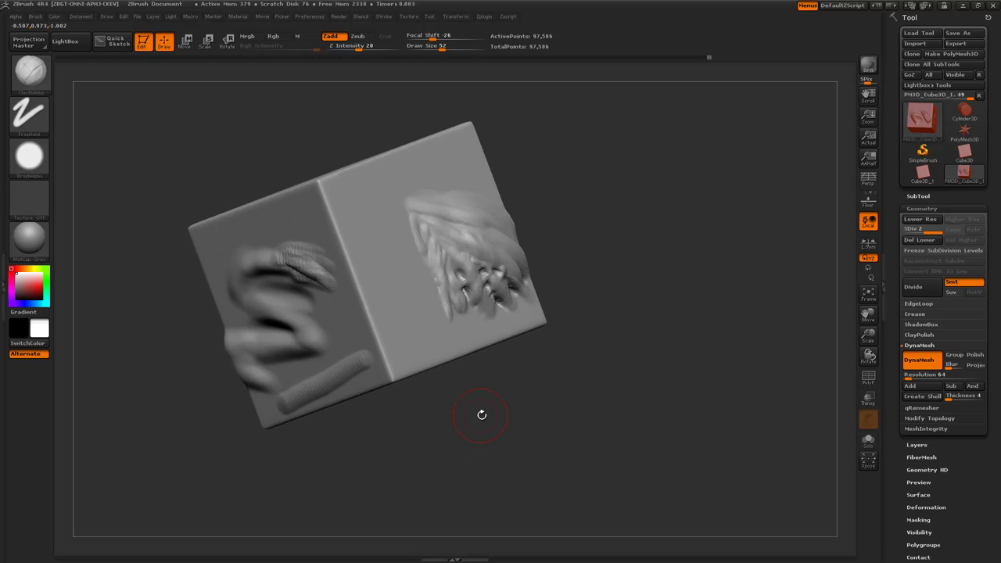
pyautogui.moveTo(482, 414)
pyautogui.mouseDown()
pyautogui.moveTo(513, 386)
pyautogui.moveTo(311, 279)
pyautogui.mouseUp()
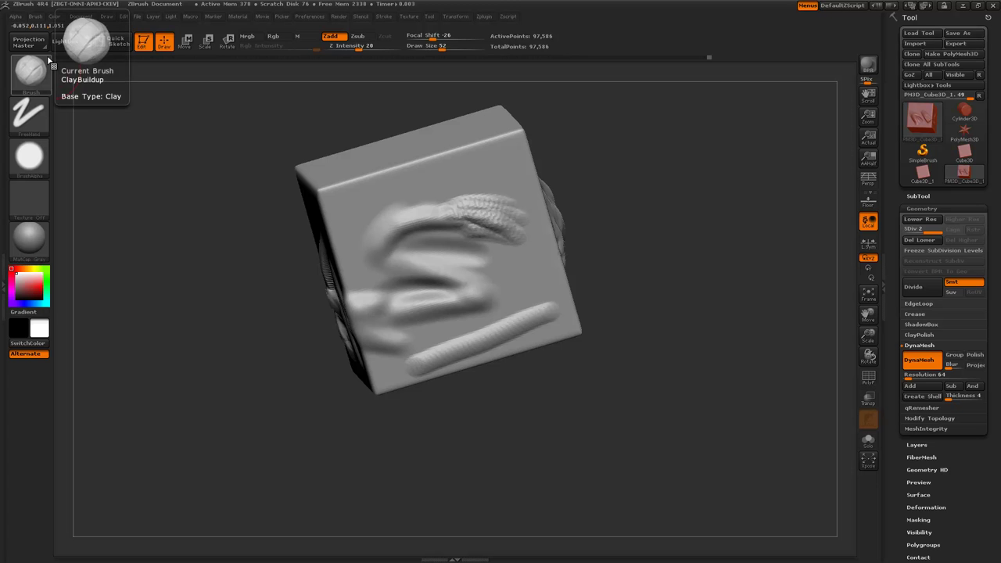
pyautogui.moveTo(273, 347)
pyautogui.mouseDown()
pyautogui.moveTo(313, 344)
pyautogui.moveTo(178, 231)
pyautogui.mouseUp()
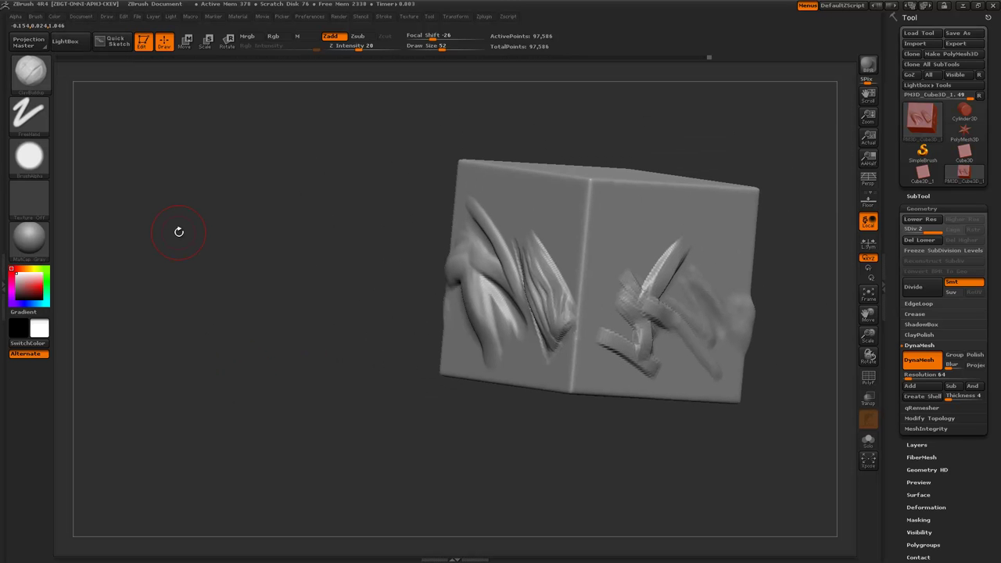
pyautogui.press('b')
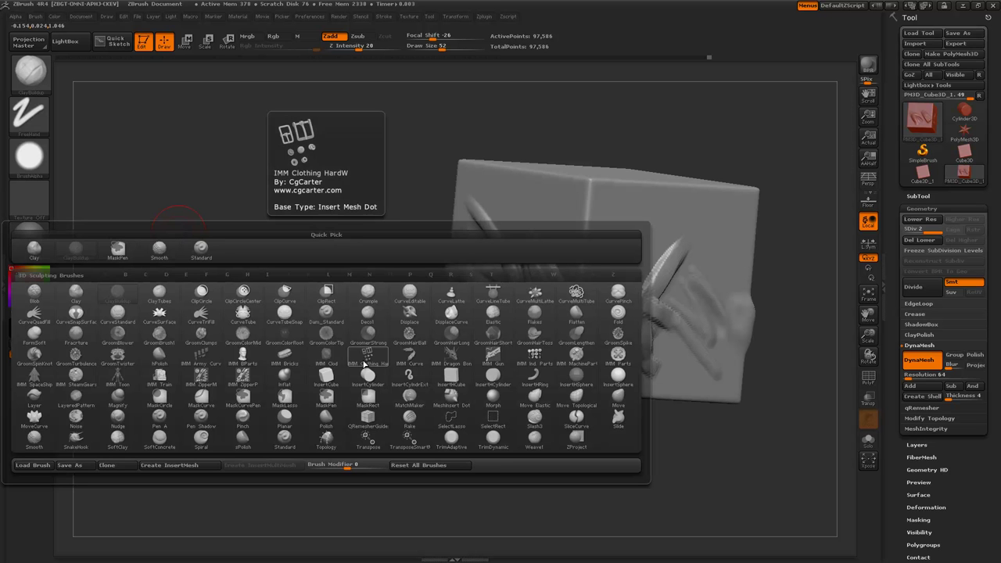
pyautogui.click(364, 364)
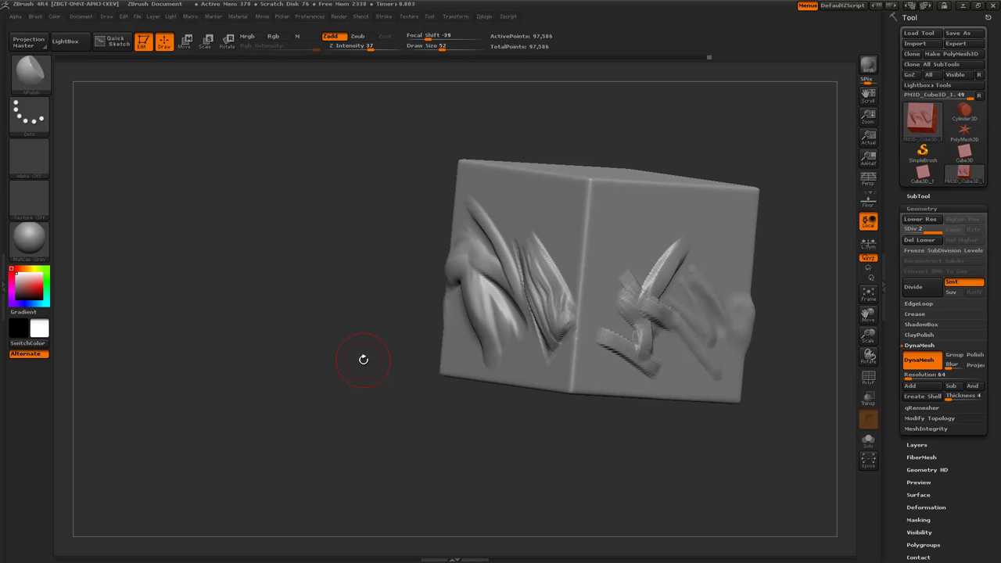
# Step: Flatten the cube corner above the ClayBuildup folds with hPolish at draw size 48
pyautogui.moveTo(323, 251)
pyautogui.mouseDown()
pyautogui.moveTo(315, 278)
pyautogui.moveTo(279, 242)
pyautogui.moveTo(194, 267)
pyautogui.moveTo(612, 336)
pyautogui.moveTo(701, 291)
pyautogui.mouseUp()
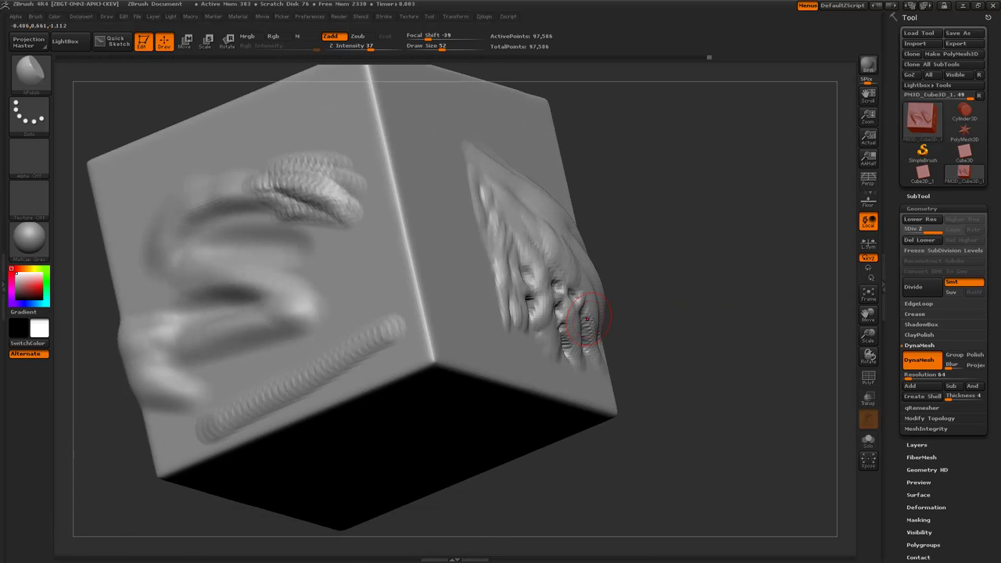
pyautogui.moveTo(699, 408)
pyautogui.mouseDown()
pyautogui.moveTo(414, 330)
pyautogui.moveTo(462, 344)
pyautogui.moveTo(401, 299)
pyautogui.moveTo(509, 335)
pyautogui.mouseUp()
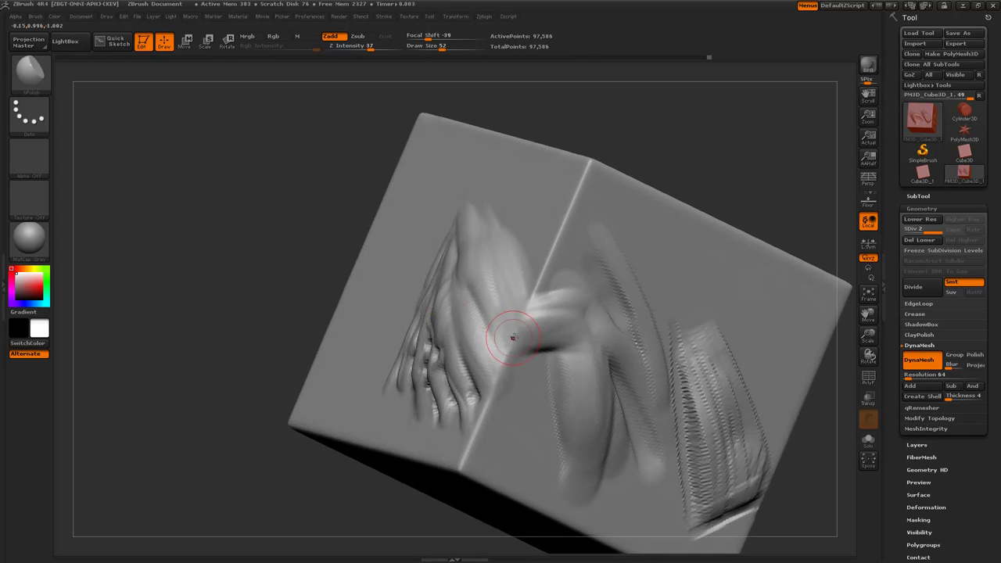
pyautogui.moveTo(289, 233); pyautogui.dragTo(502, 290)
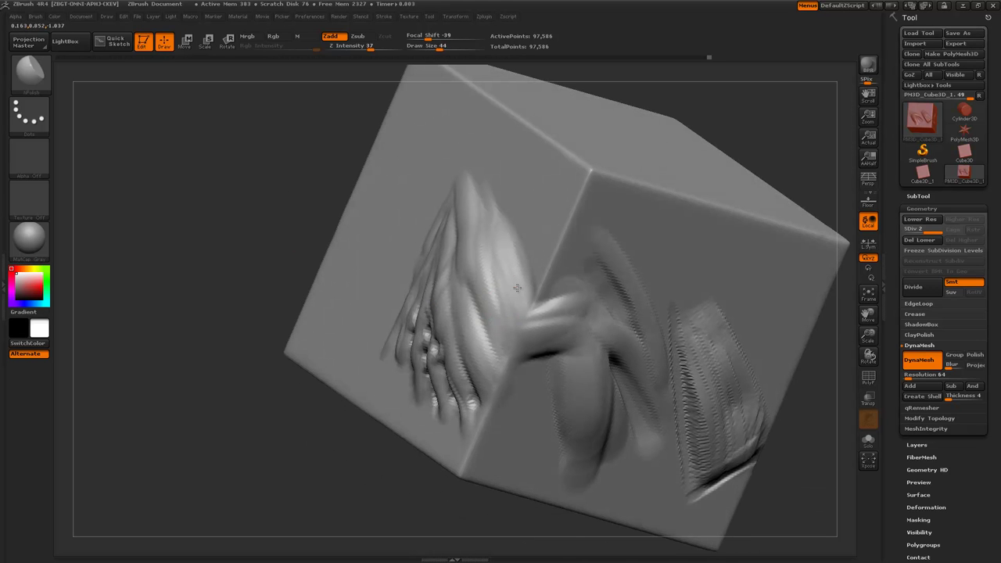
pyautogui.moveTo(247, 186)
pyautogui.keyDown('alt'); pyautogui.mouseDown()
pyautogui.moveTo(201, 255)
pyautogui.moveTo(160, 269)
pyautogui.mouseUp(); pyautogui.keyUp('alt')
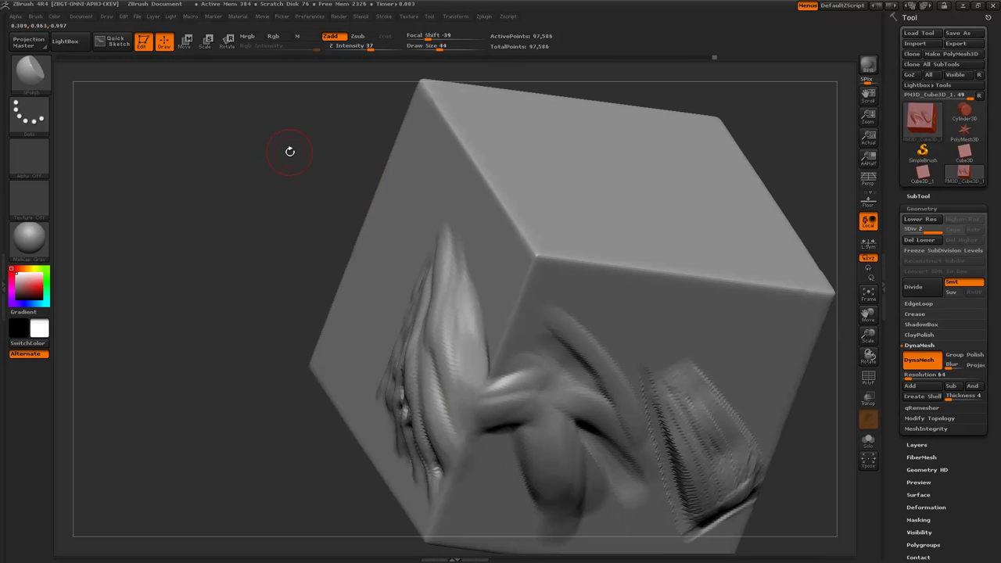
pyautogui.keyDown('alt'); pyautogui.moveTo(288, 151); pyautogui.dragTo(270, 180); pyautogui.keyUp('alt')
pyautogui.moveTo(445, 295); pyautogui.dragTo(497, 304)
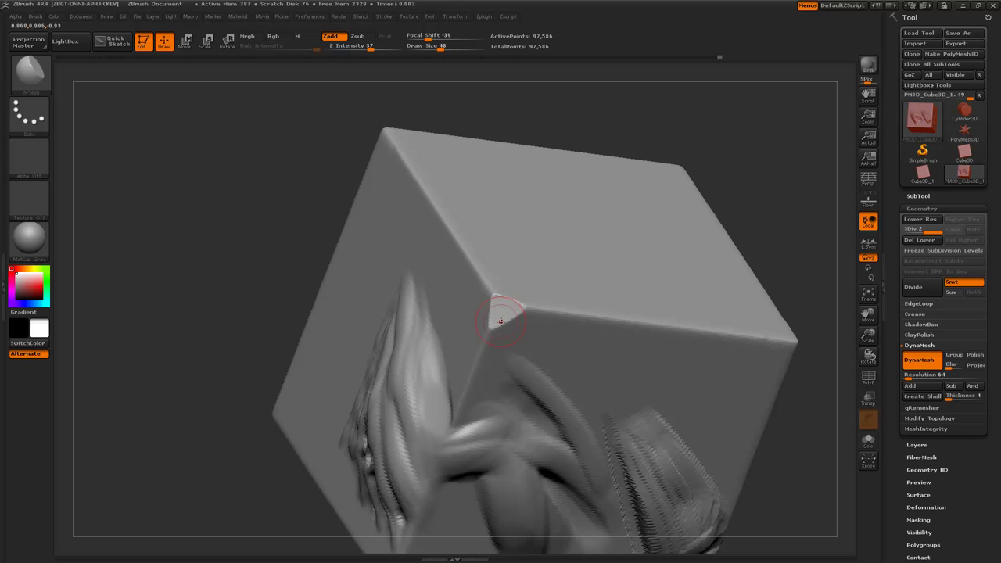
# Step: Reduce the draw size to 44 and polish a flat bevel along the cube edge leading from the flattened corner
pyautogui.moveTo(199, 239)
pyautogui.mouseDown()
pyautogui.moveTo(172, 250)
pyautogui.moveTo(184, 269)
pyautogui.moveTo(197, 262)
pyautogui.moveTo(213, 185)
pyautogui.moveTo(338, 244)
pyautogui.mouseUp()
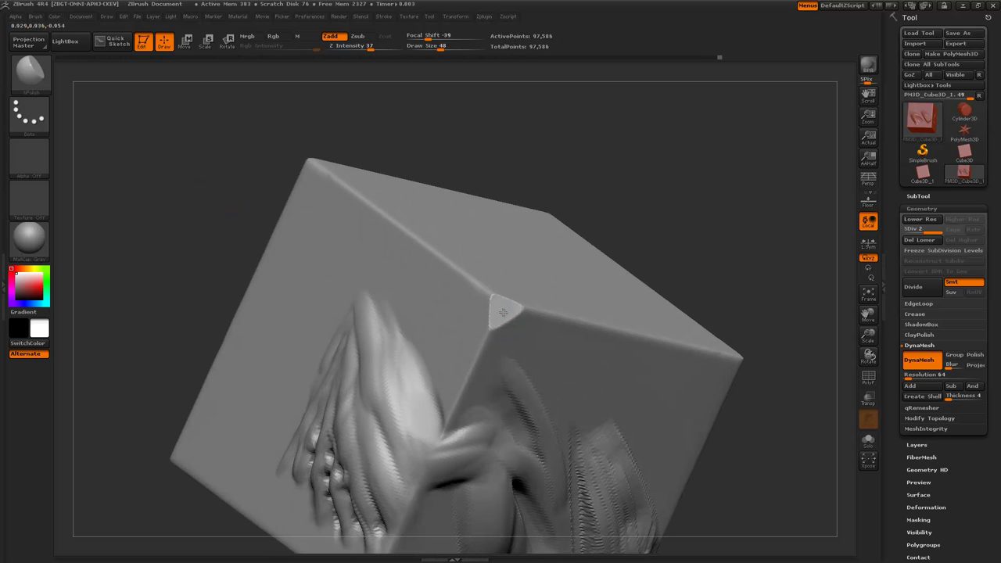
pyautogui.moveTo(232, 212); pyautogui.dragTo(360, 258)
pyautogui.moveTo(641, 345); pyautogui.dragTo(450, 299)
pyautogui.press('[')
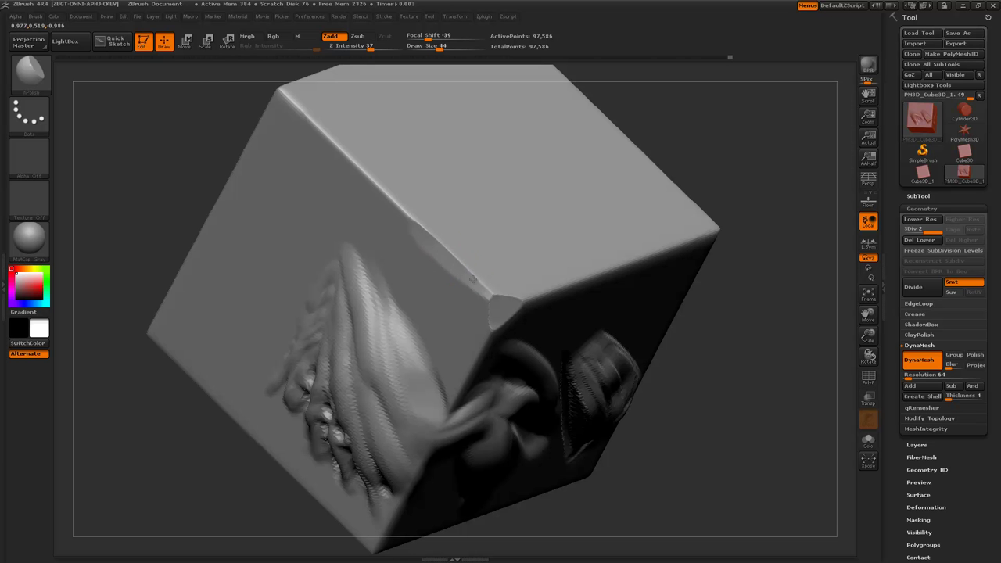
pyautogui.moveTo(457, 275); pyautogui.dragTo(465, 283)
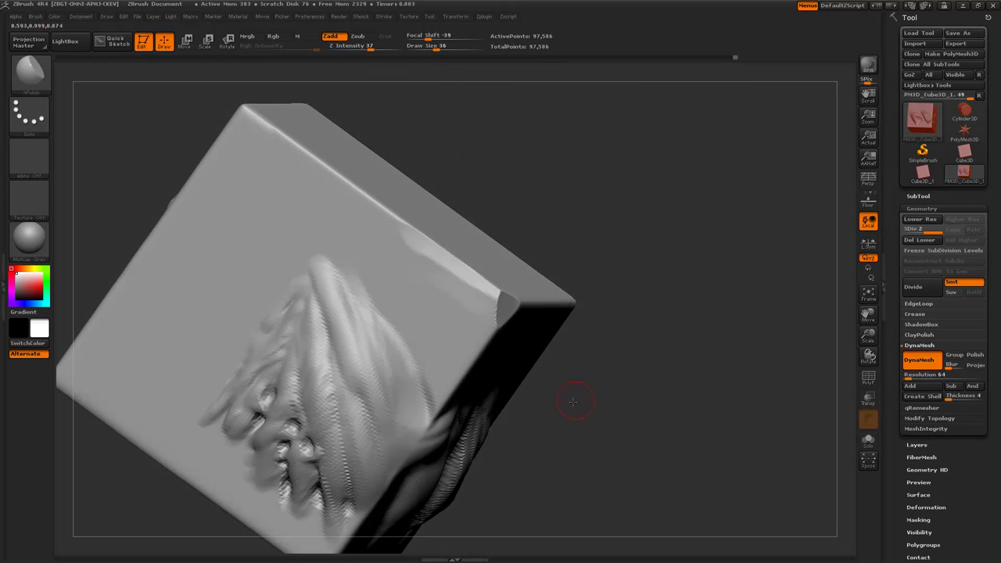
# Step: Polish the cube edge beside the flattened corner further with hPolish at draw size 44
pyautogui.moveTo(573, 401); pyautogui.dragTo(464, 275)
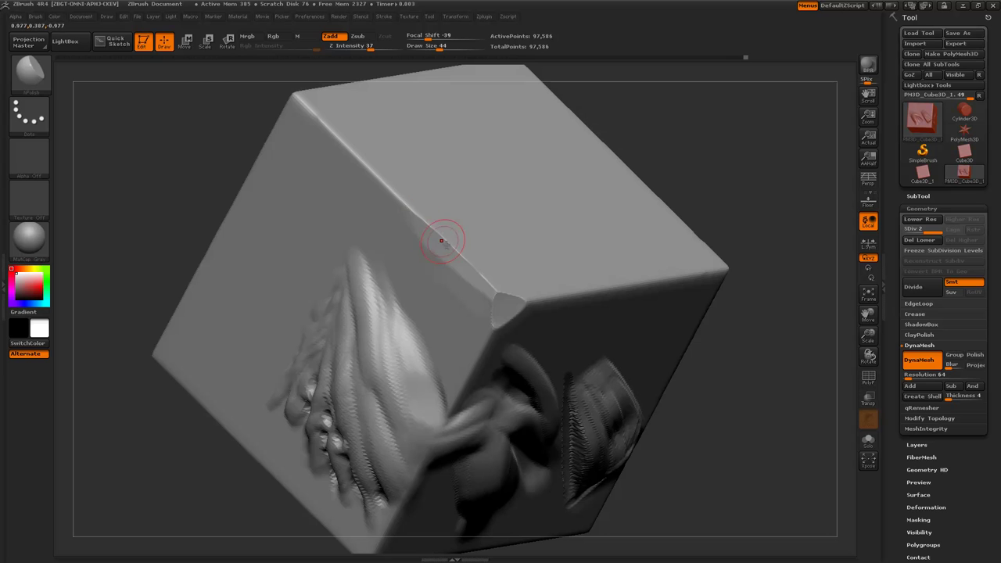
pyautogui.moveTo(197, 159)
pyautogui.mouseDown()
pyautogui.moveTo(245, 174)
pyautogui.moveTo(251, 222)
pyautogui.moveTo(268, 156)
pyautogui.mouseUp()
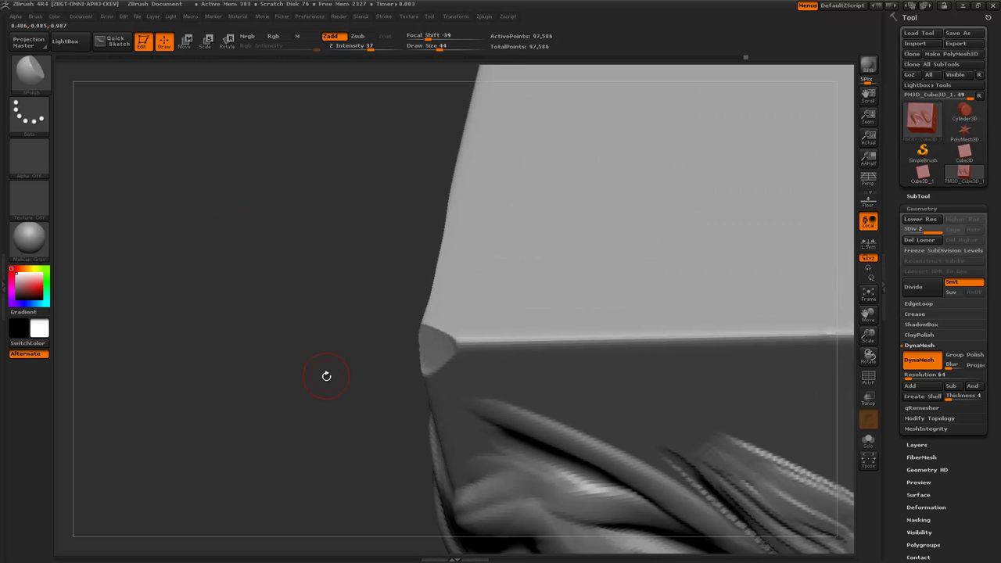
pyautogui.moveTo(326, 376)
pyautogui.mouseDown()
pyautogui.moveTo(438, 320)
pyautogui.moveTo(646, 275)
pyautogui.mouseUp()
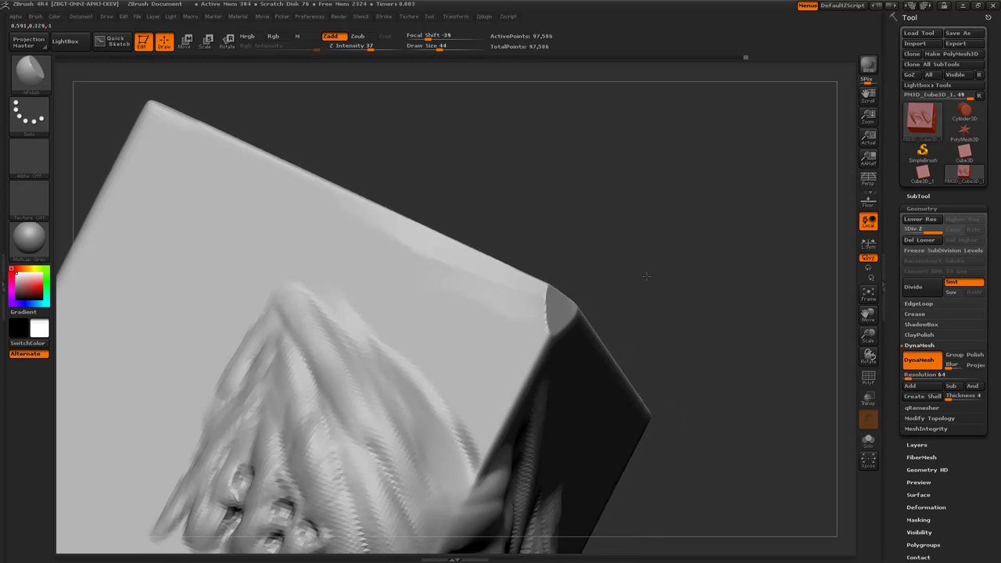
pyautogui.press('f')
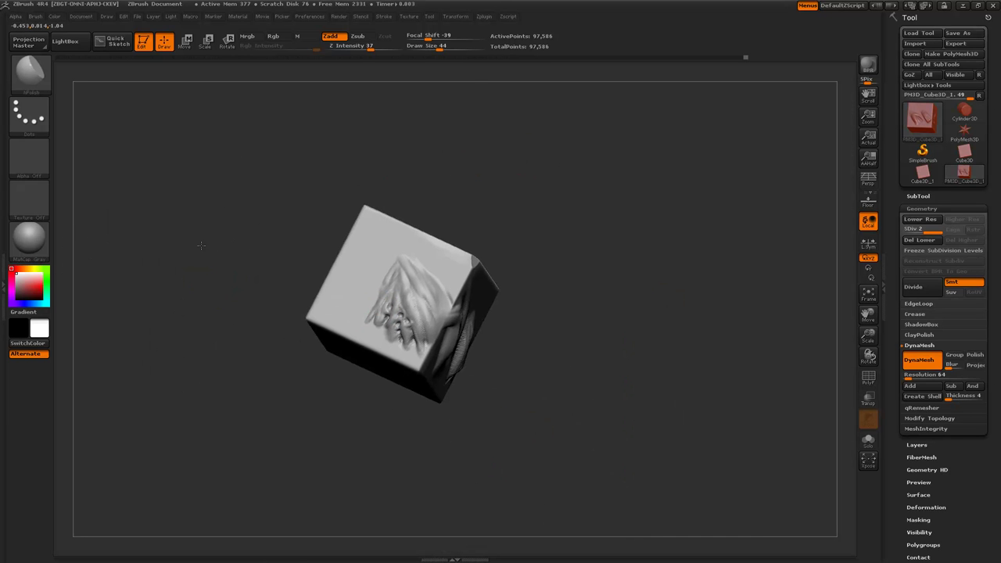
# Step: Flatten the ridged ClayBuildup patch beside the large folds with hPolish at draw size 56
pyautogui.keyDown('alt'); pyautogui.moveTo(208, 279); pyautogui.dragTo(173, 107); pyautogui.keyUp('alt')
pyautogui.moveTo(578, 367); pyautogui.dragTo(523, 363)
pyautogui.moveTo(477, 330); pyautogui.dragTo(563, 348)
pyautogui.moveTo(631, 381); pyautogui.dragTo(490, 330)
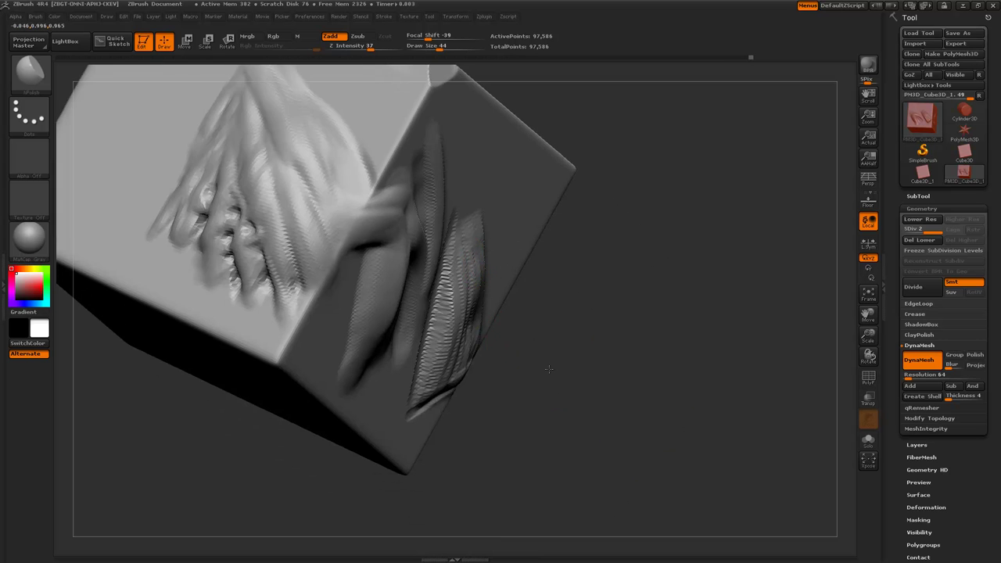
pyautogui.moveTo(549, 369); pyautogui.dragTo(313, 297)
pyautogui.moveTo(192, 208); pyautogui.dragTo(304, 246)
pyautogui.press(']')
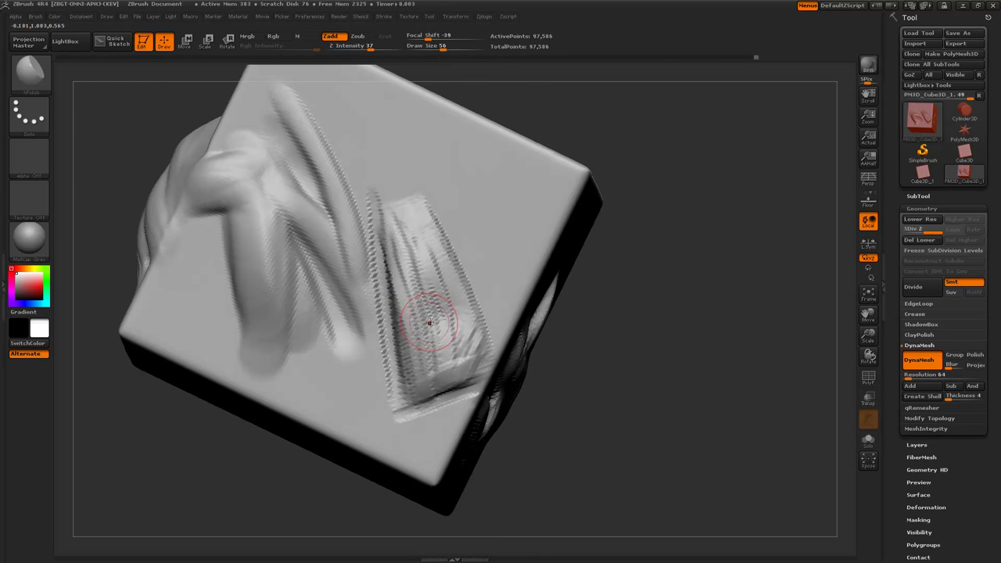
pyautogui.moveTo(557, 424); pyautogui.dragTo(455, 369)
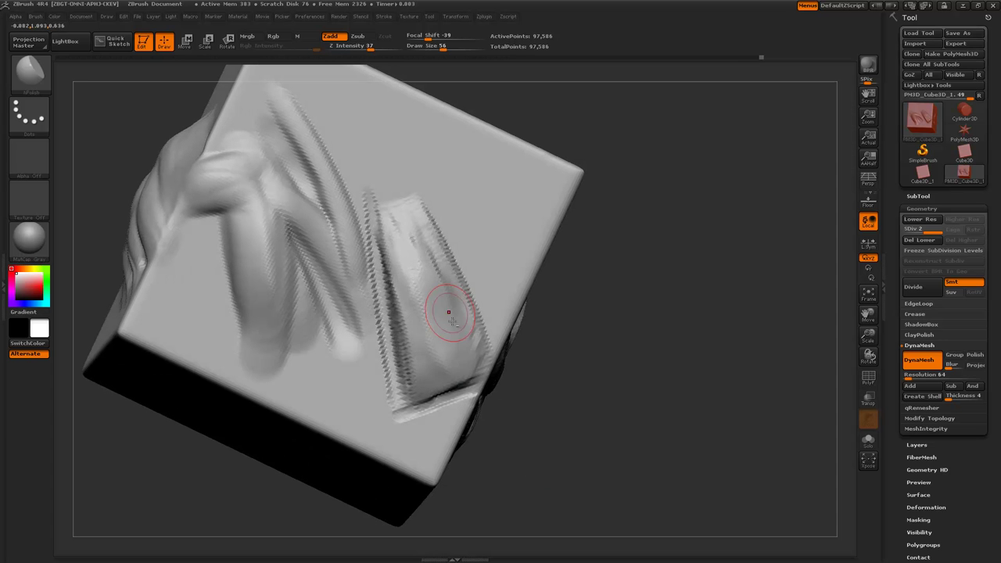
pyautogui.moveTo(551, 458); pyautogui.dragTo(483, 392)
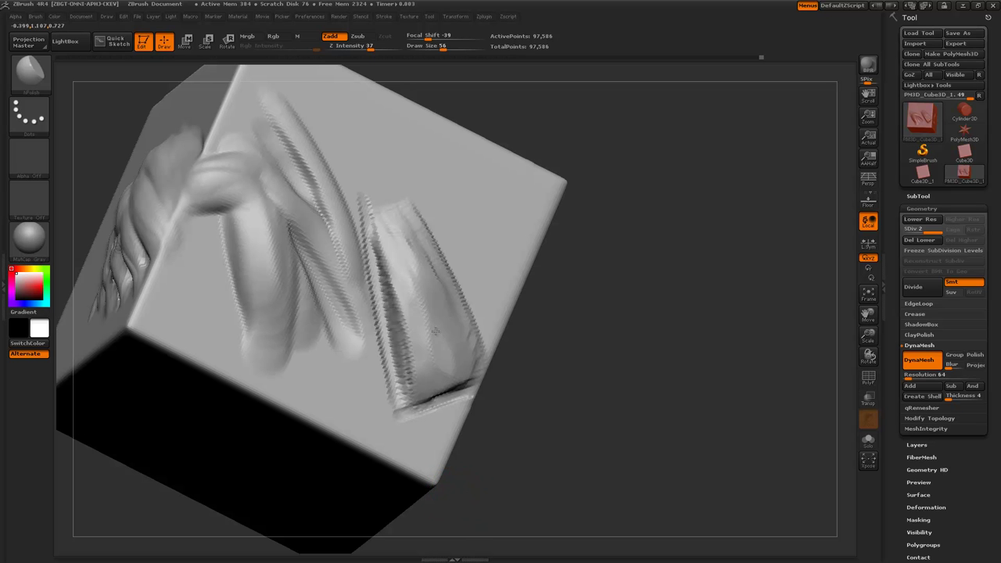
# Step: Enlarge the brush to draw size 64 and polish the centre of the patch into a flat floor
pyautogui.moveTo(438, 362); pyautogui.dragTo(417, 291)
pyautogui.keyDown('shift'); pyautogui.moveTo(431, 369); pyautogui.dragTo(435, 384); pyautogui.keyUp('shift')
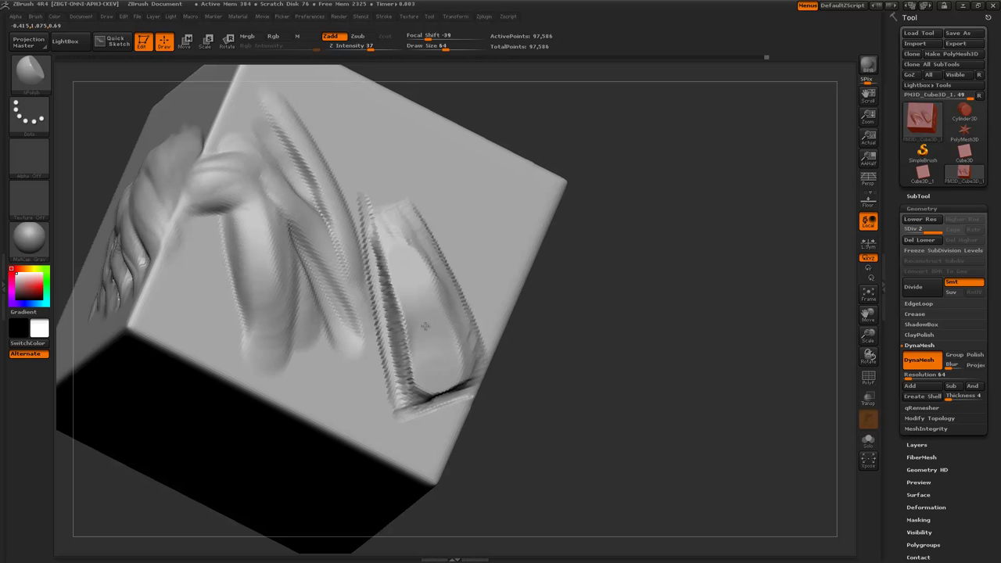
pyautogui.moveTo(421, 312); pyautogui.dragTo(405, 261)
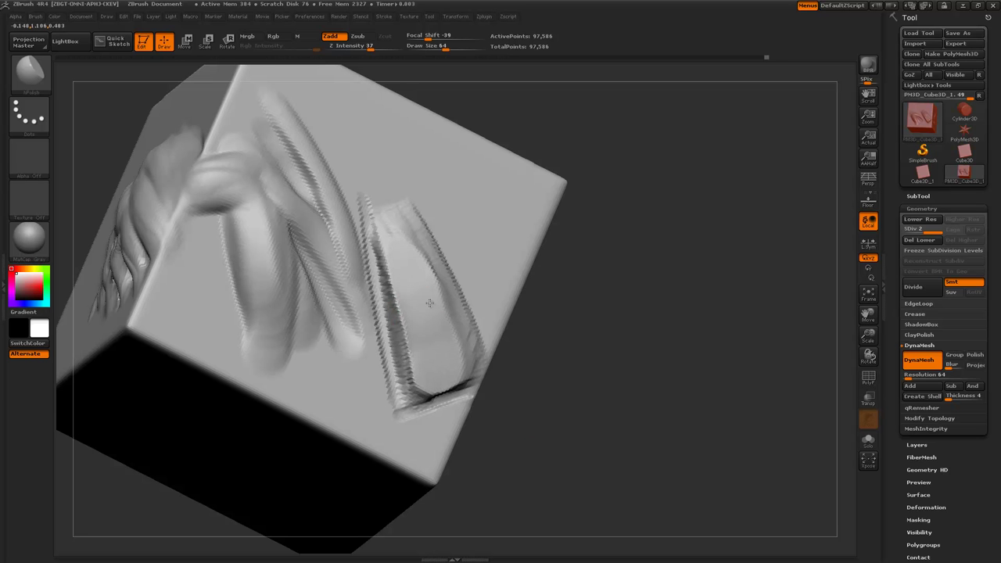
# Step: Reduce the draw size to 40 and polish a flat facet along the outer side of the patch
pyautogui.moveTo(535, 406); pyautogui.dragTo(403, 467)
pyautogui.press('[')
pyautogui.press('[')
pyautogui.moveTo(455, 322)
pyautogui.mouseDown()
pyautogui.moveTo(440, 292)
pyautogui.moveTo(449, 289)
pyautogui.moveTo(439, 240)
pyautogui.mouseUp()
pyautogui.moveTo(458, 284); pyautogui.dragTo(429, 231)
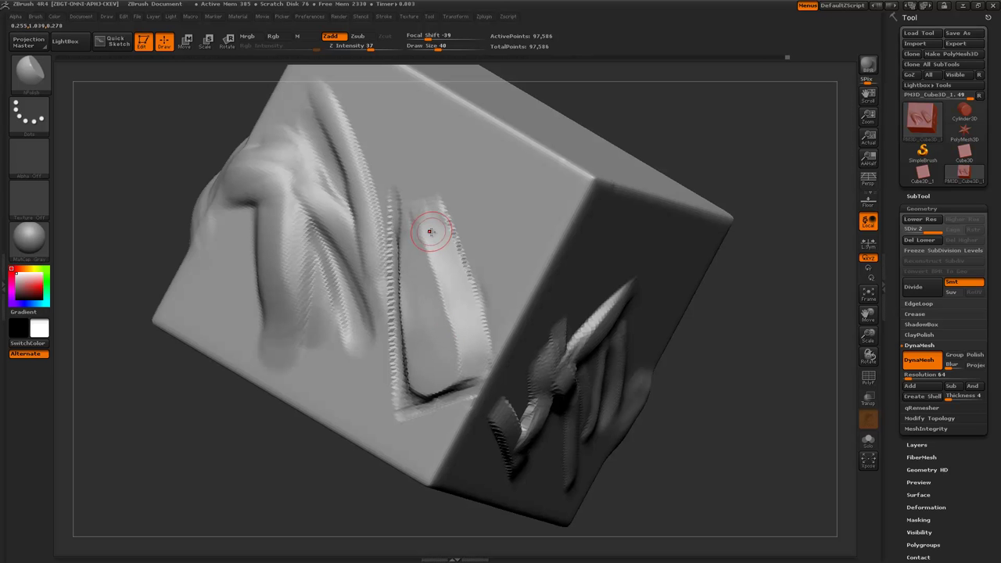
# Step: Polish the recess's short end wall at draw size 24 and its long inner wall at draw size 28
pyautogui.moveTo(317, 446); pyautogui.dragTo(335, 340)
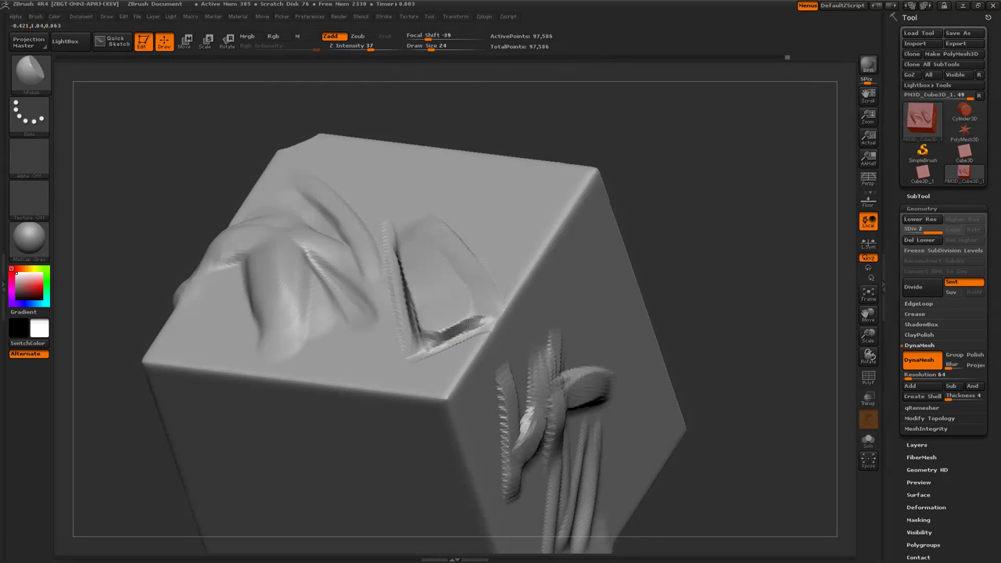
pyautogui.moveTo(442, 336); pyautogui.dragTo(455, 339)
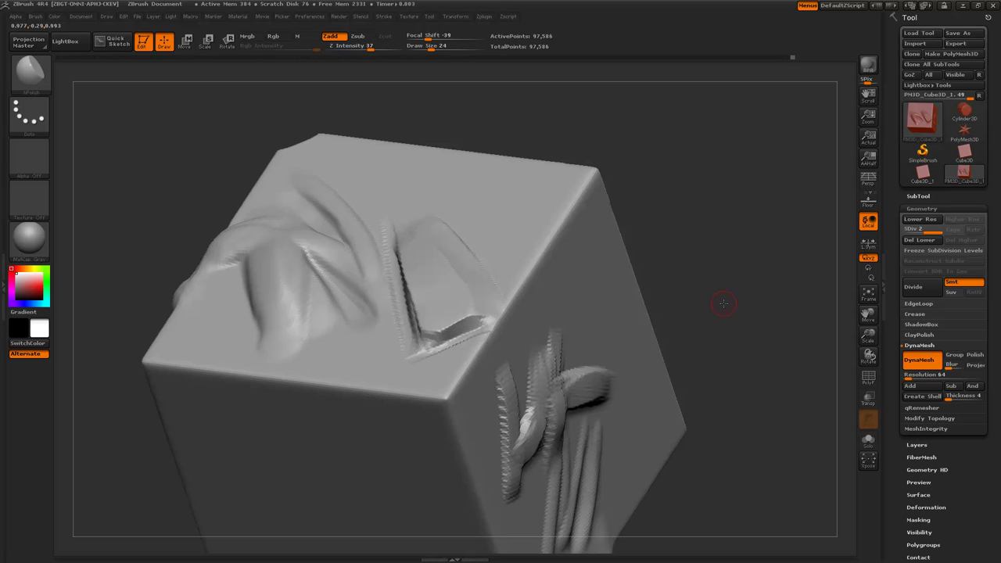
pyautogui.moveTo(722, 300); pyautogui.dragTo(774, 301)
pyautogui.moveTo(571, 370)
pyautogui.mouseDown()
pyautogui.moveTo(200, 236)
pyautogui.moveTo(406, 336)
pyautogui.mouseUp()
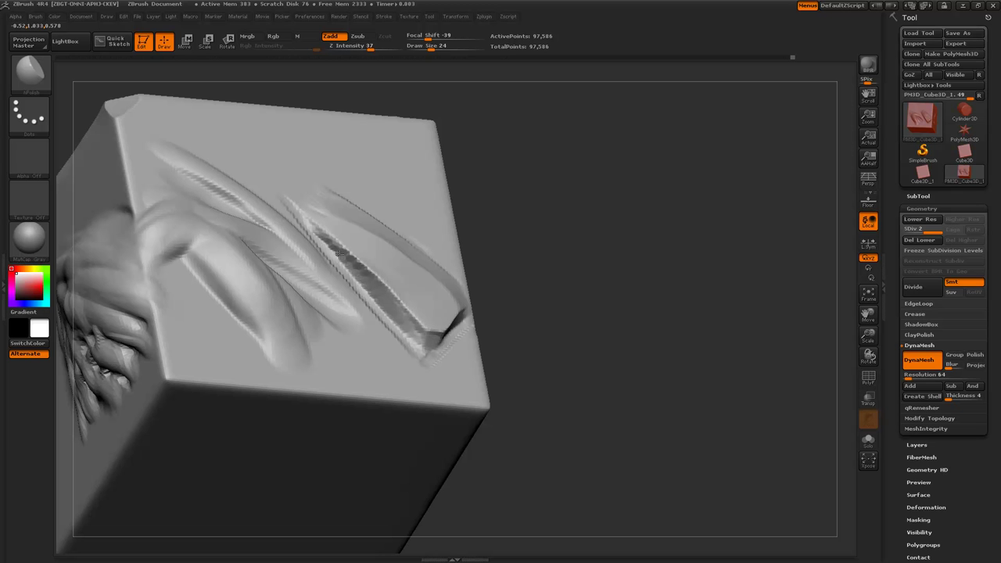
pyautogui.moveTo(344, 252); pyautogui.dragTo(344, 257)
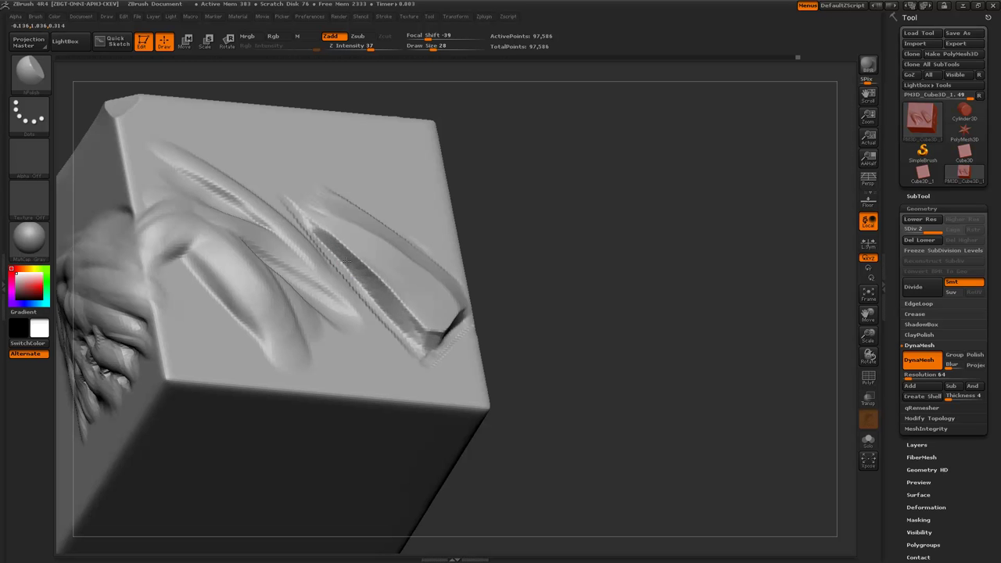
pyautogui.moveTo(531, 347); pyautogui.dragTo(415, 322)
pyautogui.keyDown('shift'); pyautogui.moveTo(332, 243); pyautogui.dragTo(446, 338); pyautogui.keyUp('shift')
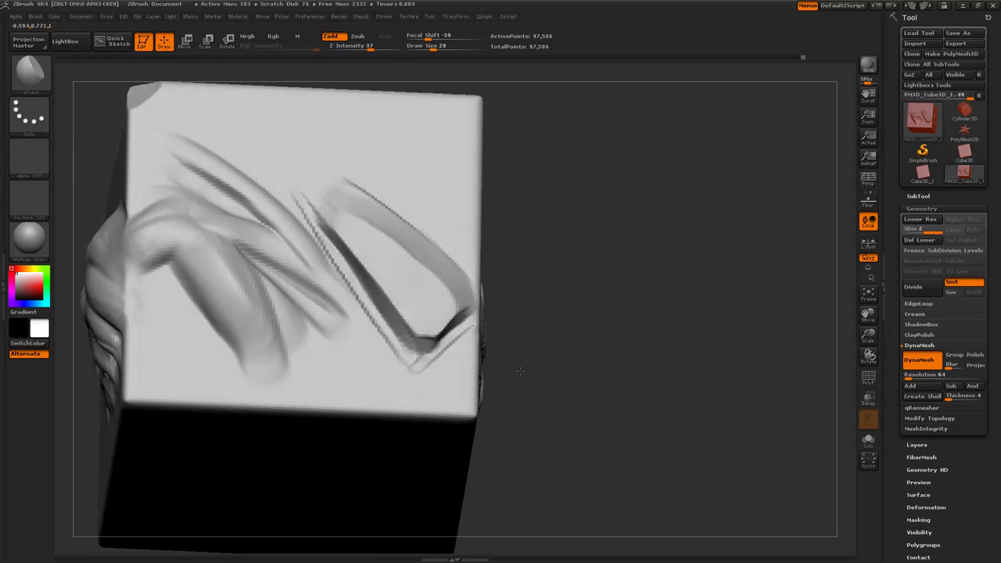
# Step: Switch to the Slash3 brush and set its Z Intensity to 60
pyautogui.moveTo(520, 371)
pyautogui.keyDown('alt'); pyautogui.mouseDown()
pyautogui.moveTo(476, 315)
pyautogui.moveTo(449, 346)
pyautogui.moveTo(489, 297)
pyautogui.moveTo(606, 397)
pyautogui.mouseUp(); pyautogui.keyUp('alt')
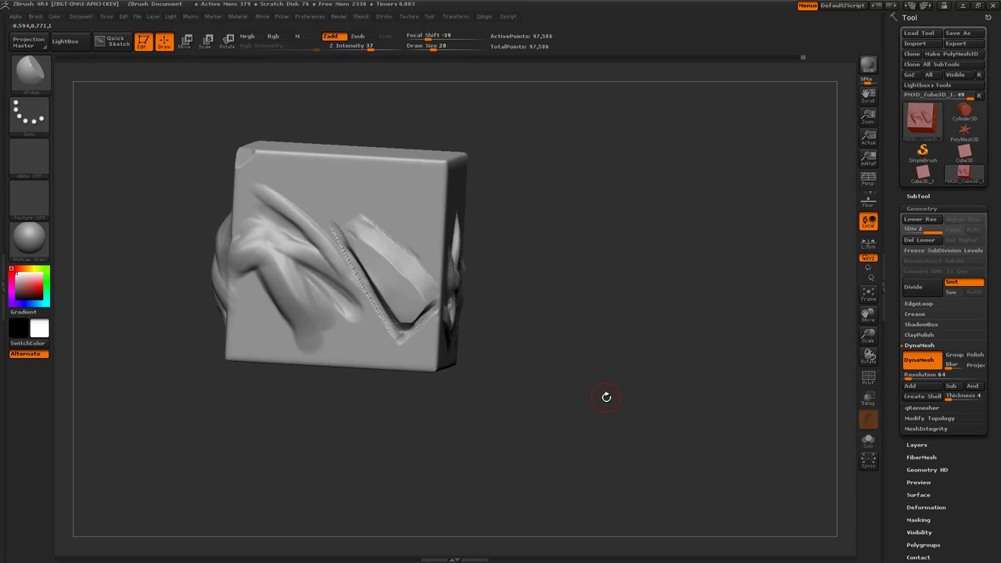
pyautogui.press('b')
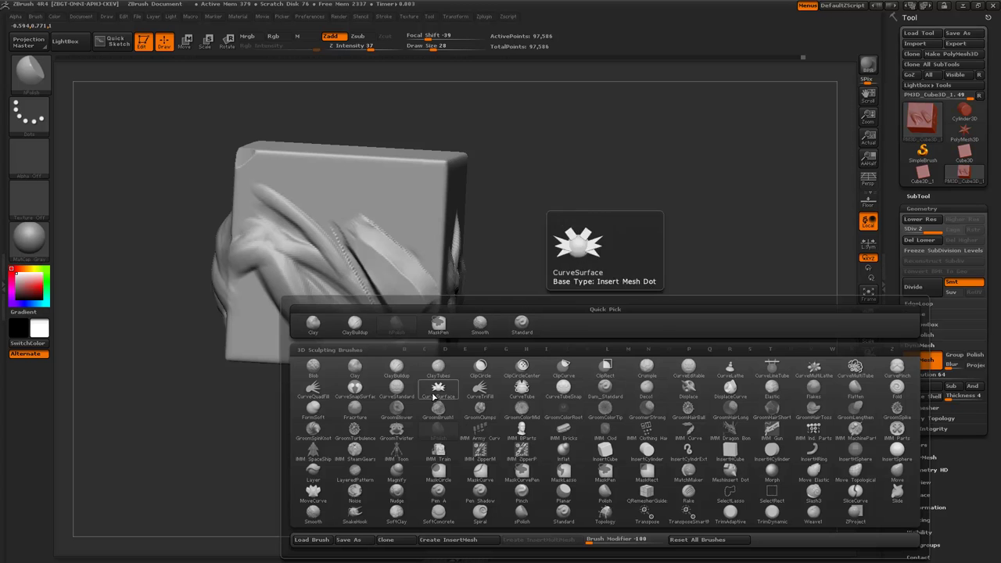
pyautogui.click(521, 438)
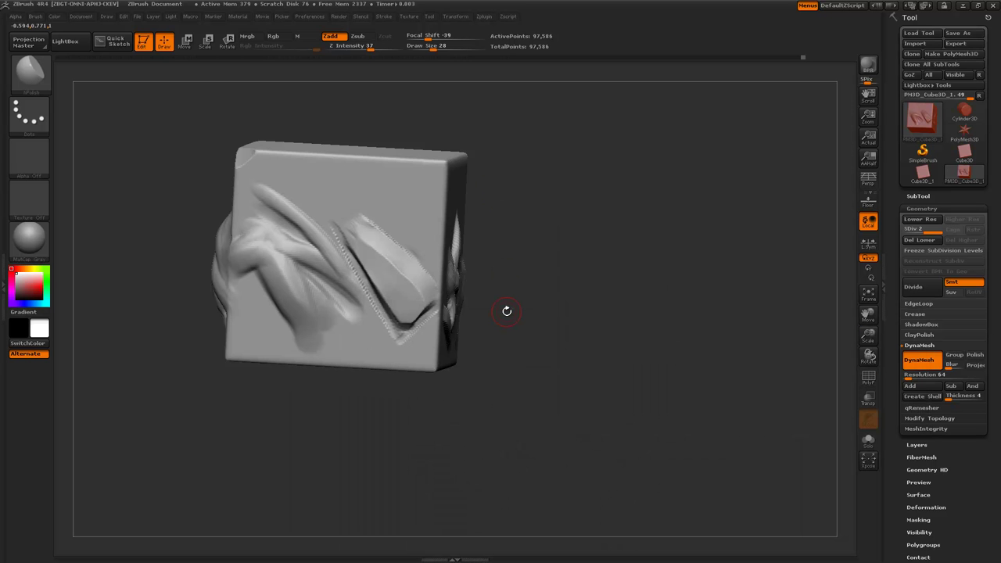
pyautogui.press('b')
pyautogui.press('s')
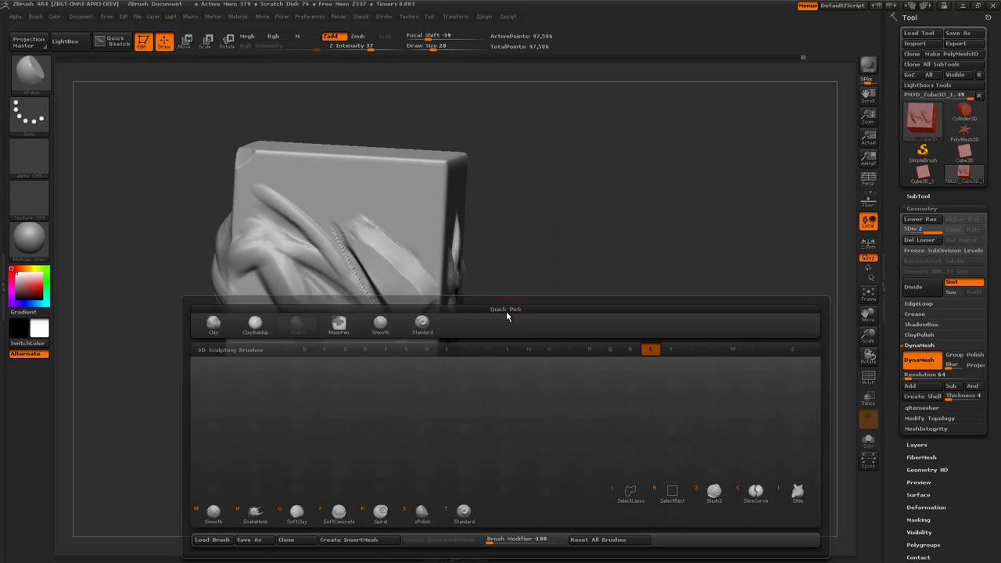
pyautogui.press('l')
pyautogui.moveTo(155, 190)
pyautogui.mouseDown()
pyautogui.moveTo(175, 199)
pyautogui.moveTo(228, 190)
pyautogui.mouseUp()
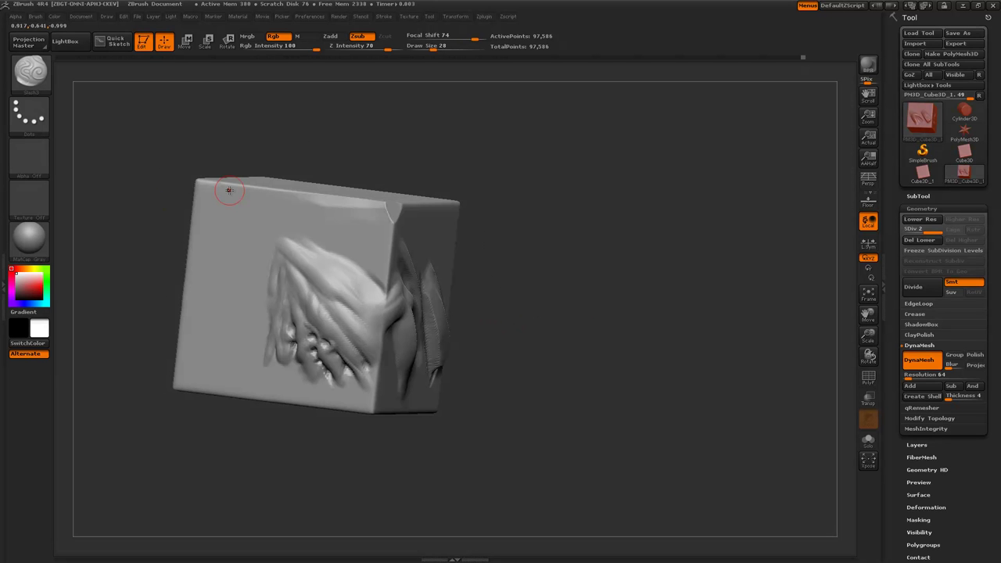
pyautogui.moveTo(153, 217)
pyautogui.mouseDown()
pyautogui.moveTo(201, 205)
pyautogui.moveTo(129, 207)
pyautogui.moveTo(82, 242)
pyautogui.mouseUp()
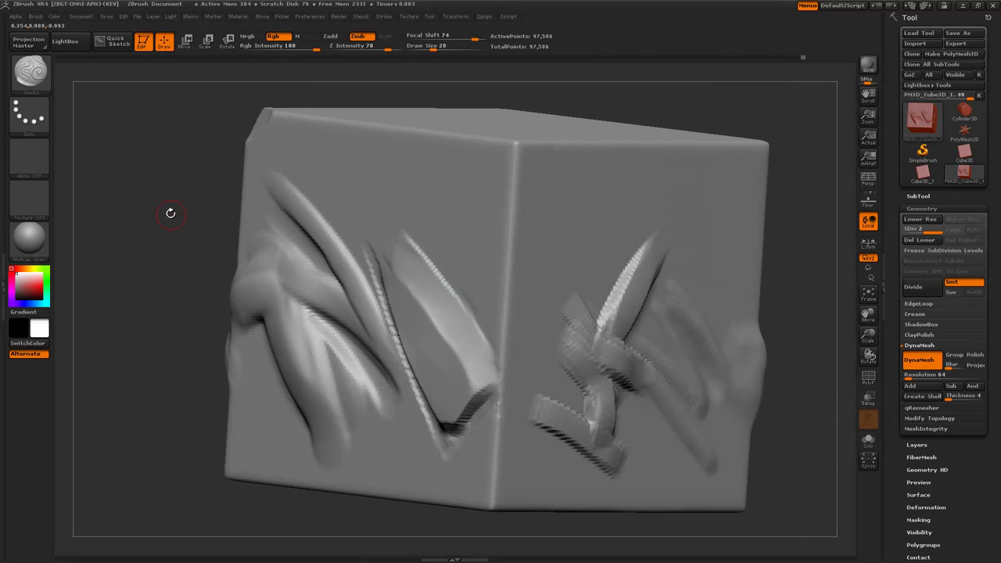
pyautogui.moveTo(170, 212); pyautogui.dragTo(190, 210)
pyautogui.moveTo(387, 50); pyautogui.dragTo(383, 50)
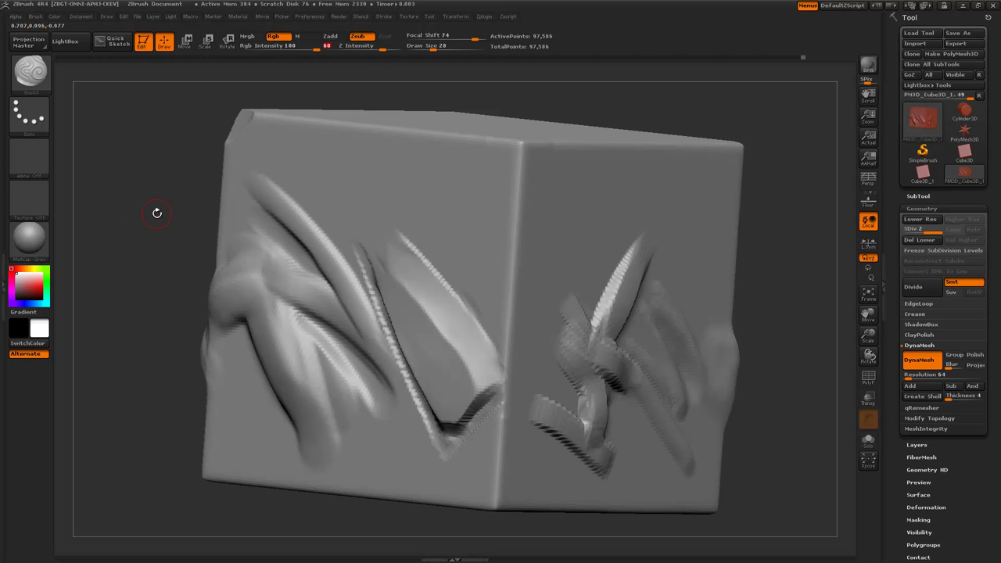
# Step: Cut a slash along the outer rim of the polished recess at draw size 24 and another beside it at 20
pyautogui.moveTo(172, 287)
pyautogui.mouseDown()
pyautogui.moveTo(502, 341)
pyautogui.moveTo(368, 226)
pyautogui.mouseUp()
pyautogui.moveTo(456, 292); pyautogui.dragTo(385, 235)
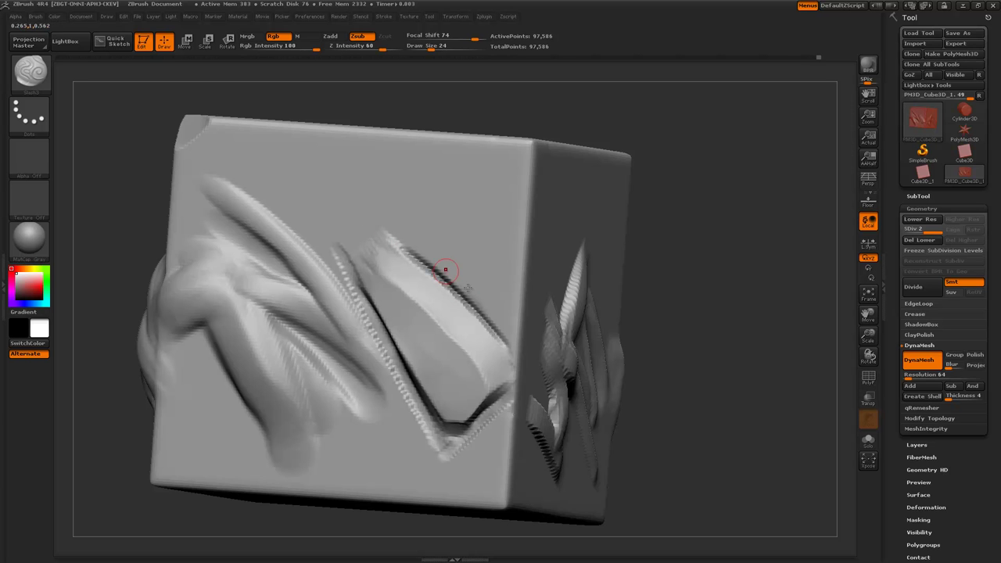
pyautogui.press('[')
pyautogui.moveTo(444, 267); pyautogui.dragTo(508, 305)
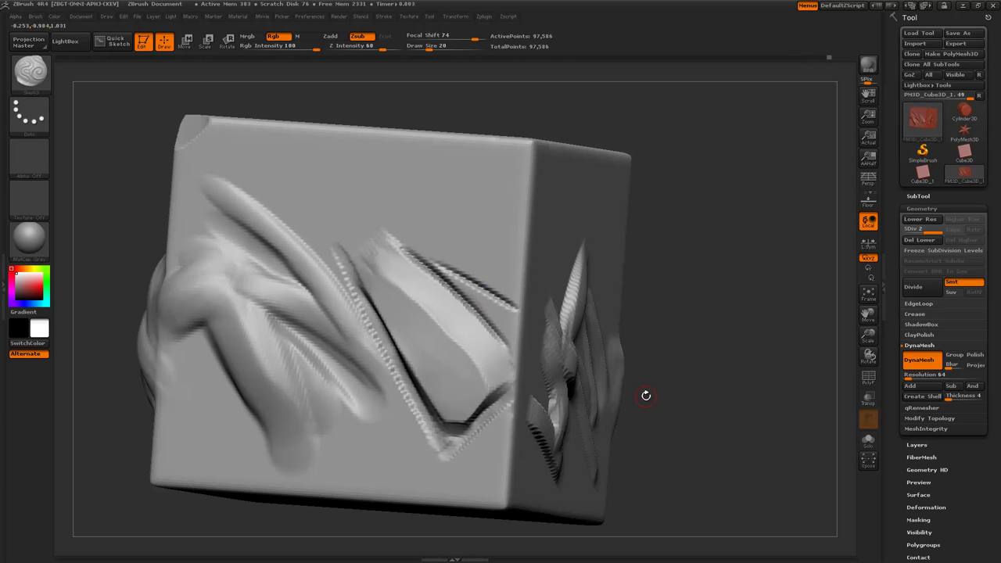
# Step: Cut a short slash in from the cube's edge and extend the slashes beside the recess at draw size 24
pyautogui.keyDown('alt'); pyautogui.moveTo(646, 395); pyautogui.dragTo(526, 230); pyautogui.keyUp('alt')
pyautogui.moveTo(393, 219); pyautogui.dragTo(438, 262)
pyautogui.moveTo(495, 368)
pyautogui.keyDown('alt'); pyautogui.mouseDown()
pyautogui.moveTo(648, 326)
pyautogui.moveTo(653, 344)
pyautogui.moveTo(500, 259)
pyautogui.moveTo(479, 221)
pyautogui.mouseUp(); pyautogui.keyUp('alt')
pyautogui.moveTo(550, 246)
pyautogui.mouseDown()
pyautogui.moveTo(467, 218)
pyautogui.moveTo(492, 224)
pyautogui.mouseUp()
pyautogui.moveTo(125, 222); pyautogui.dragTo(218, 225)
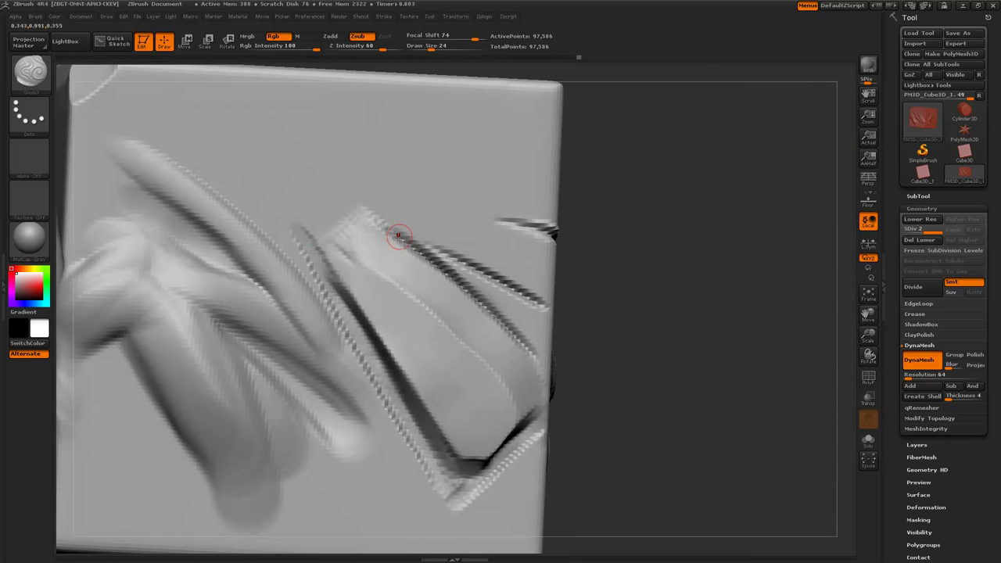
# Step: Cut long slanting slashes across the flat area above the polished recess
pyautogui.moveTo(406, 247); pyautogui.dragTo(329, 185)
pyautogui.moveTo(562, 313)
pyautogui.mouseDown()
pyautogui.moveTo(591, 352)
pyautogui.moveTo(479, 313)
pyautogui.moveTo(313, 206)
pyautogui.mouseUp()
pyautogui.moveTo(507, 321); pyautogui.dragTo(270, 194)
pyautogui.moveTo(466, 250); pyautogui.dragTo(206, 173)
# Step: Cut two shorter parallel slashes and a deeper groove beside the uppermost fold at draw size 20
pyautogui.moveTo(313, 101)
pyautogui.mouseDown()
pyautogui.moveTo(289, 189)
pyautogui.moveTo(456, 285)
pyautogui.moveTo(383, 217)
pyautogui.mouseUp()
pyautogui.moveTo(174, 156)
pyautogui.mouseDown()
pyautogui.moveTo(161, 207)
pyautogui.moveTo(176, 211)
pyautogui.mouseUp()
pyautogui.moveTo(512, 290); pyautogui.dragTo(395, 205)
pyautogui.moveTo(188, 247); pyautogui.dragTo(381, 277)
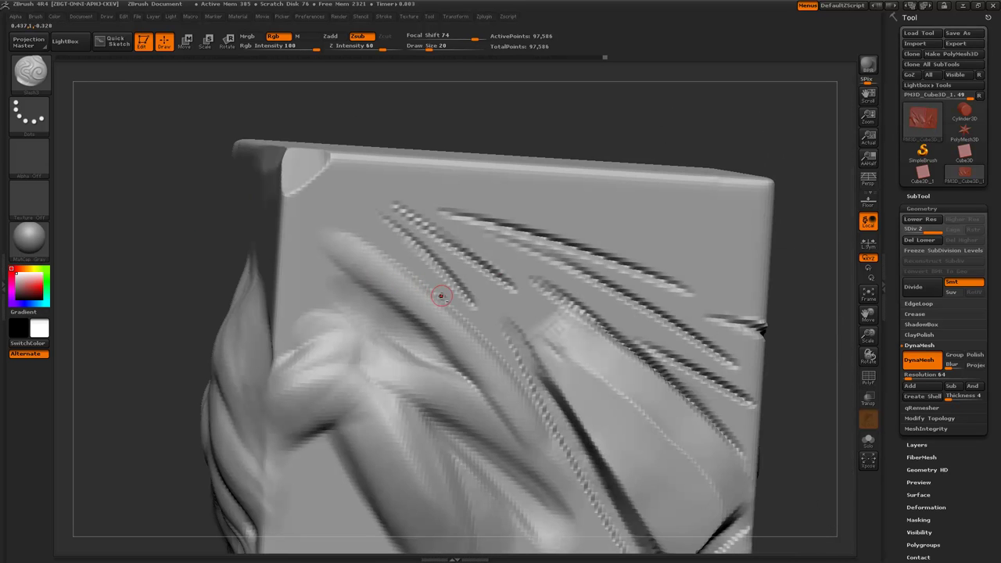
pyautogui.moveTo(242, 239); pyautogui.dragTo(169, 258)
pyautogui.moveTo(446, 297); pyautogui.dragTo(343, 229)
pyautogui.moveTo(438, 289)
pyautogui.mouseDown()
pyautogui.moveTo(322, 225)
pyautogui.moveTo(342, 227)
pyautogui.mouseUp()
# Step: Carve slashes between the folds on the adjacent ClayBuildup face at draw size 20
pyautogui.keyDown('alt'); pyautogui.moveTo(197, 266); pyautogui.dragTo(90, 50); pyautogui.keyUp('alt')
pyautogui.moveTo(234, 244); pyautogui.dragTo(344, 238)
pyautogui.moveTo(687, 387)
pyautogui.keyDown('alt'); pyautogui.mouseDown()
pyautogui.moveTo(600, 268)
pyautogui.moveTo(618, 330)
pyautogui.moveTo(614, 302)
pyautogui.moveTo(646, 368)
pyautogui.moveTo(502, 421)
pyautogui.moveTo(390, 361)
pyautogui.mouseUp(); pyautogui.keyUp('alt')
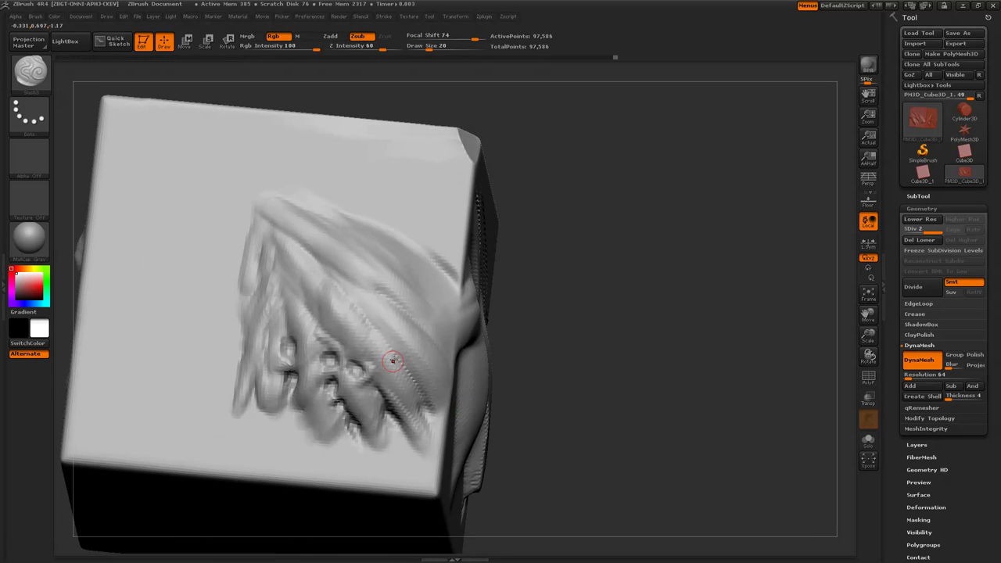
pyautogui.moveTo(403, 314)
pyautogui.mouseDown()
pyautogui.moveTo(379, 290)
pyautogui.moveTo(333, 277)
pyautogui.mouseUp()
pyautogui.moveTo(532, 378); pyautogui.dragTo(512, 373)
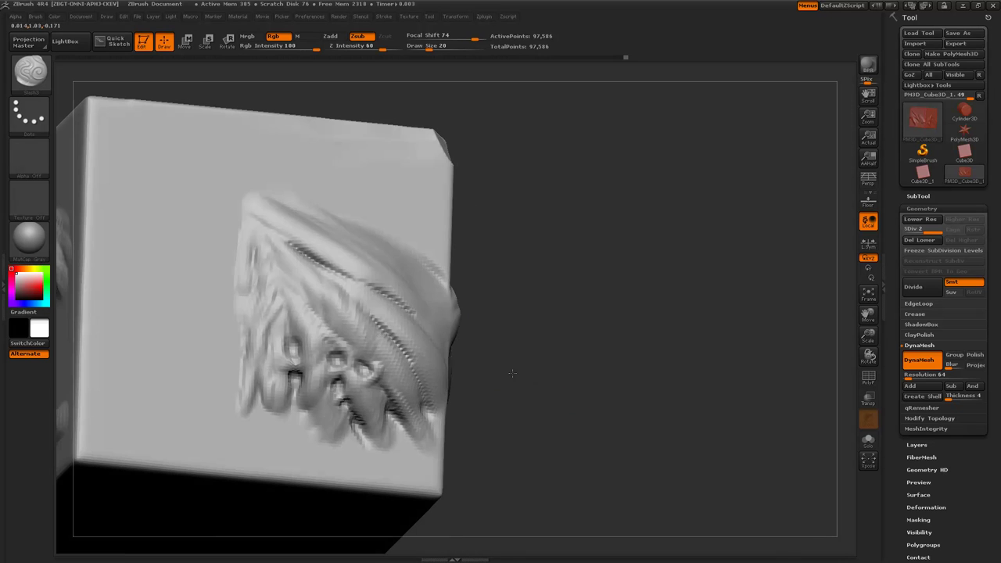
pyautogui.moveTo(336, 333)
pyautogui.mouseDown()
pyautogui.moveTo(293, 283)
pyautogui.moveTo(322, 274)
pyautogui.moveTo(288, 262)
pyautogui.mouseUp()
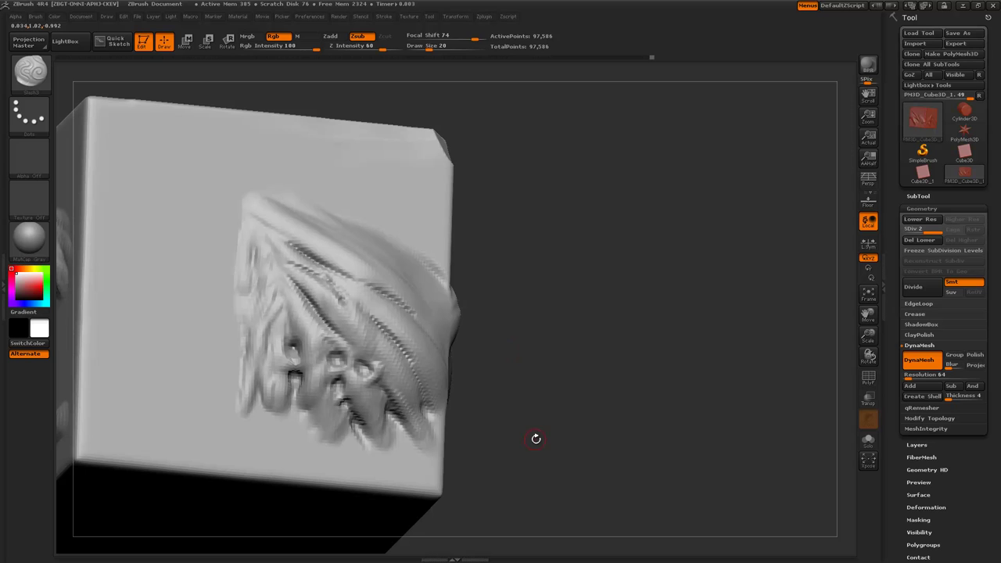
# Step: Cut short slashes where the folds meet the cube edge shared by both sculpted faces
pyautogui.moveTo(535, 439)
pyautogui.mouseDown()
pyautogui.moveTo(574, 398)
pyautogui.moveTo(603, 326)
pyautogui.moveTo(660, 235)
pyautogui.moveTo(706, 229)
pyautogui.moveTo(700, 245)
pyautogui.mouseUp()
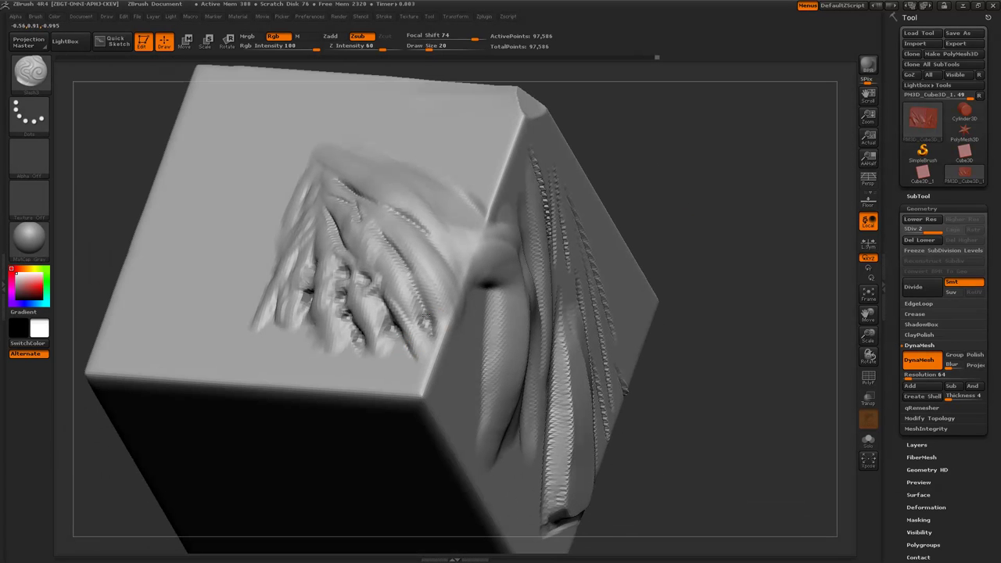
pyautogui.moveTo(129, 152); pyautogui.dragTo(92, 156)
pyautogui.moveTo(436, 280); pyautogui.dragTo(461, 321)
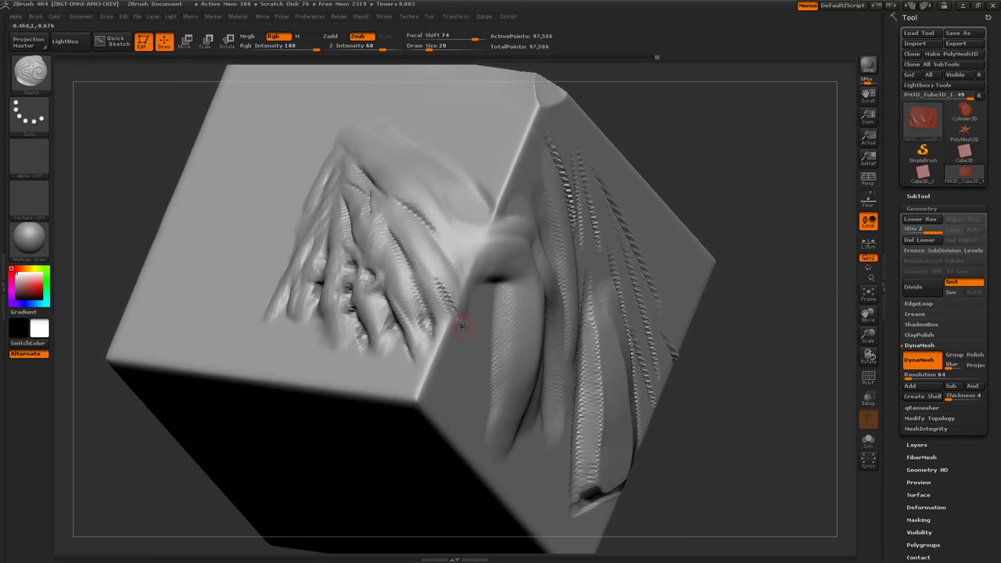
pyautogui.moveTo(148, 150); pyautogui.dragTo(101, 154)
pyautogui.moveTo(437, 266)
pyautogui.mouseDown()
pyautogui.moveTo(456, 294)
pyautogui.moveTo(457, 282)
pyautogui.mouseUp()
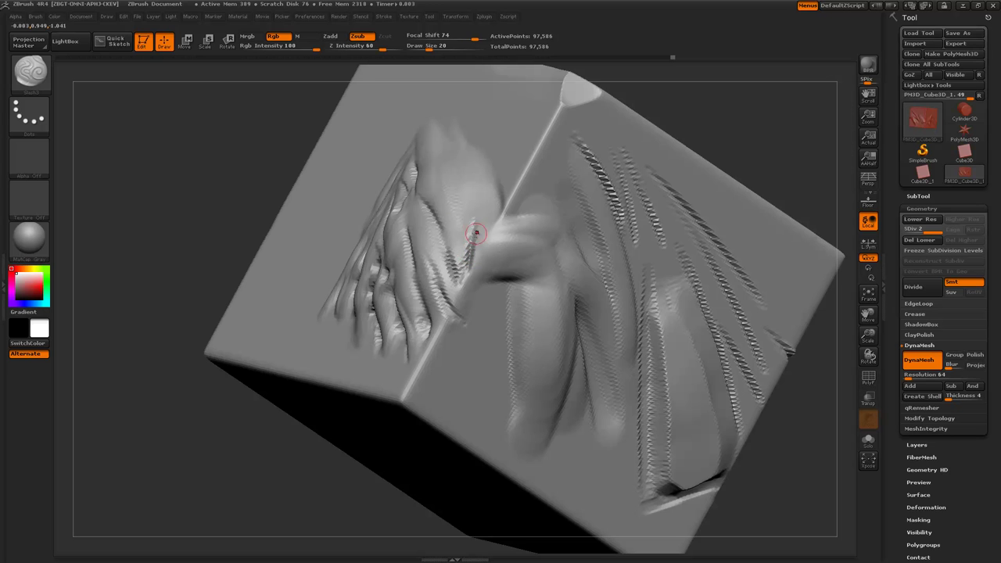
pyautogui.moveTo(217, 212); pyautogui.dragTo(187, 211)
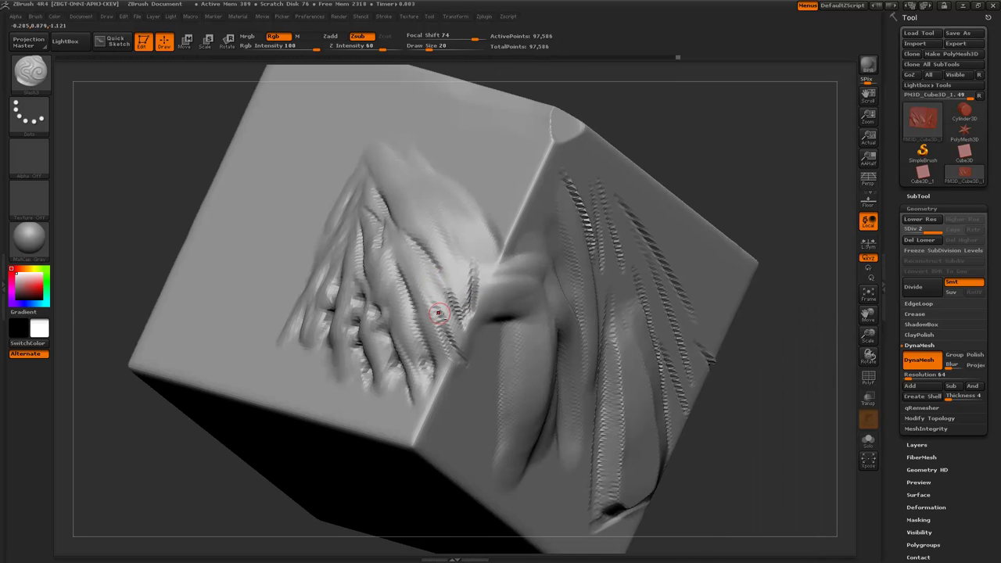
pyautogui.keyDown('alt'); pyautogui.moveTo(230, 474); pyautogui.dragTo(258, 379); pyautogui.keyUp('alt')
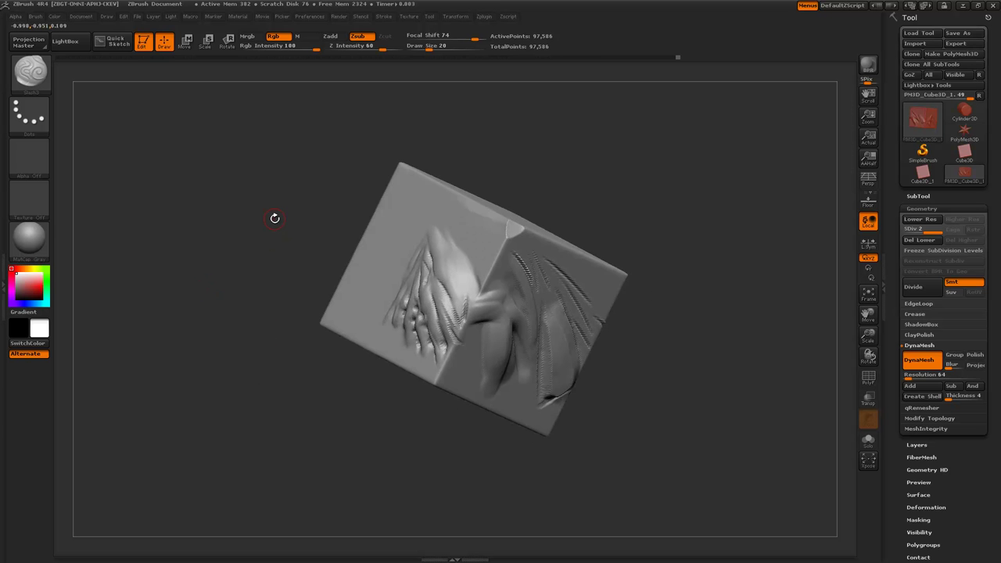
# Step: Switch to the Standard brush and subdivide the cube to level 3
pyautogui.press('b')
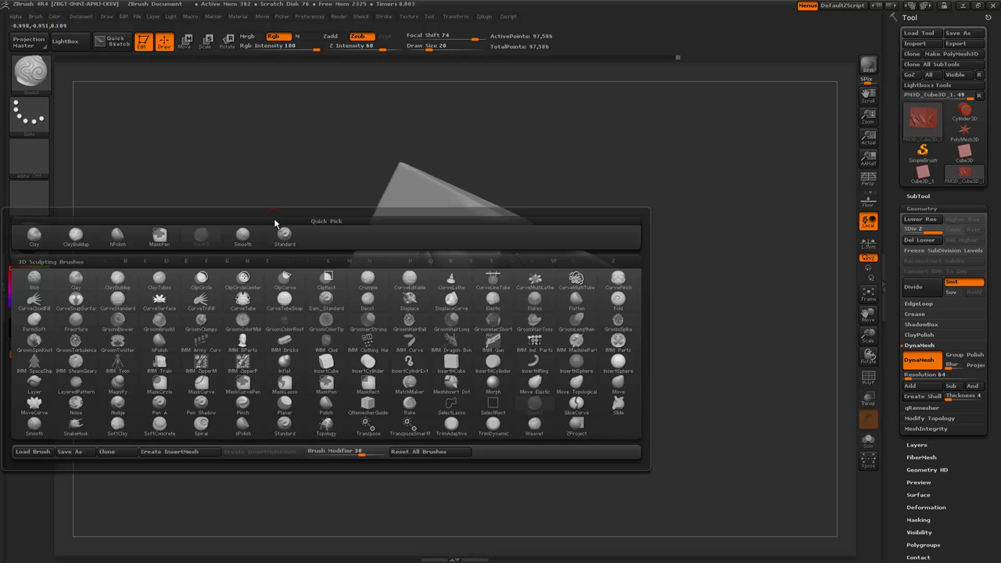
pyautogui.press('s')
pyautogui.press('t')
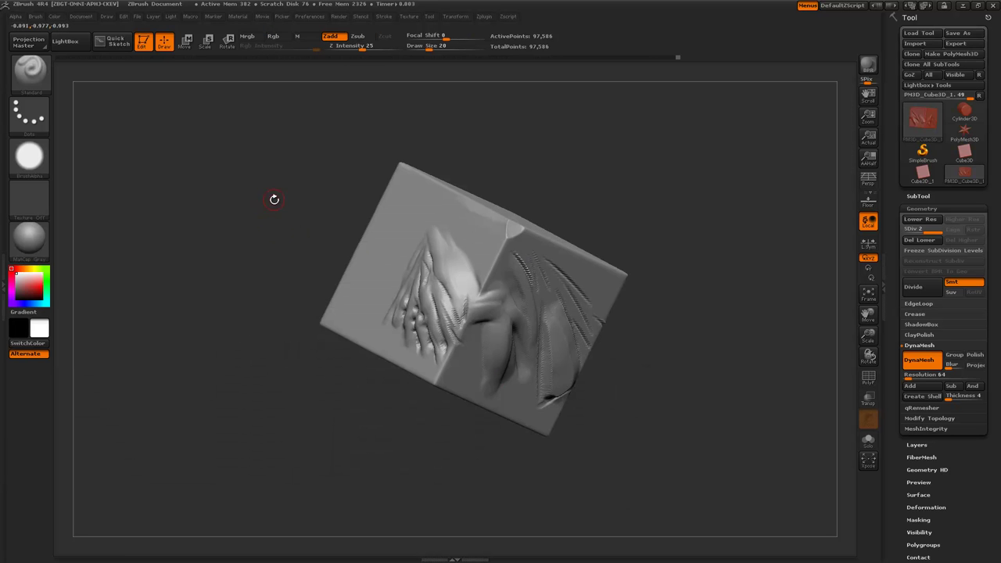
pyautogui.moveTo(275, 200); pyautogui.dragTo(318, 258)
pyautogui.moveTo(290, 214)
pyautogui.mouseDown()
pyautogui.moveTo(262, 178)
pyautogui.moveTo(281, 193)
pyautogui.mouseUp()
pyautogui.hotkey('ctrl', 'd')
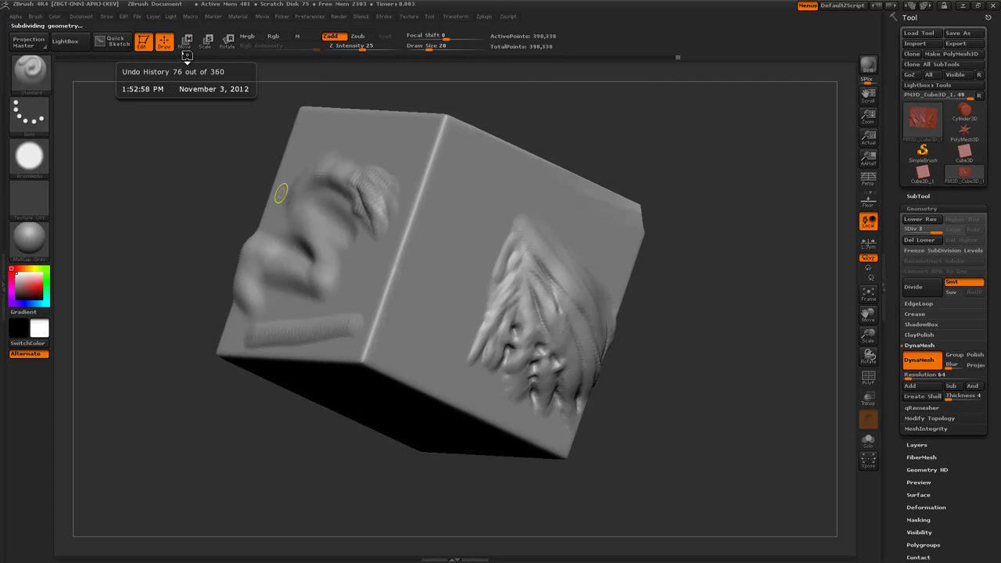
pyautogui.moveTo(200, 183)
pyautogui.mouseDown()
pyautogui.moveTo(176, 177)
pyautogui.moveTo(190, 188)
pyautogui.moveTo(144, 135)
pyautogui.moveTo(262, 236)
pyautogui.moveTo(221, 210)
pyautogui.moveTo(289, 213)
pyautogui.mouseUp()
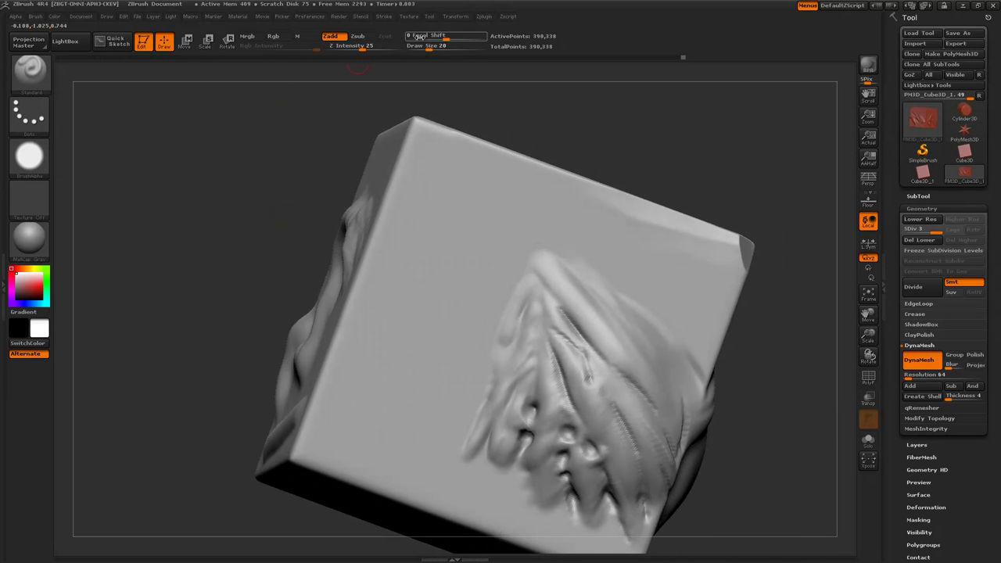
# Step: Set the Standard brush's LazyMouse to a LazyStep of 0.0234 and a LazyRadius of 50
pyautogui.click(384, 16)
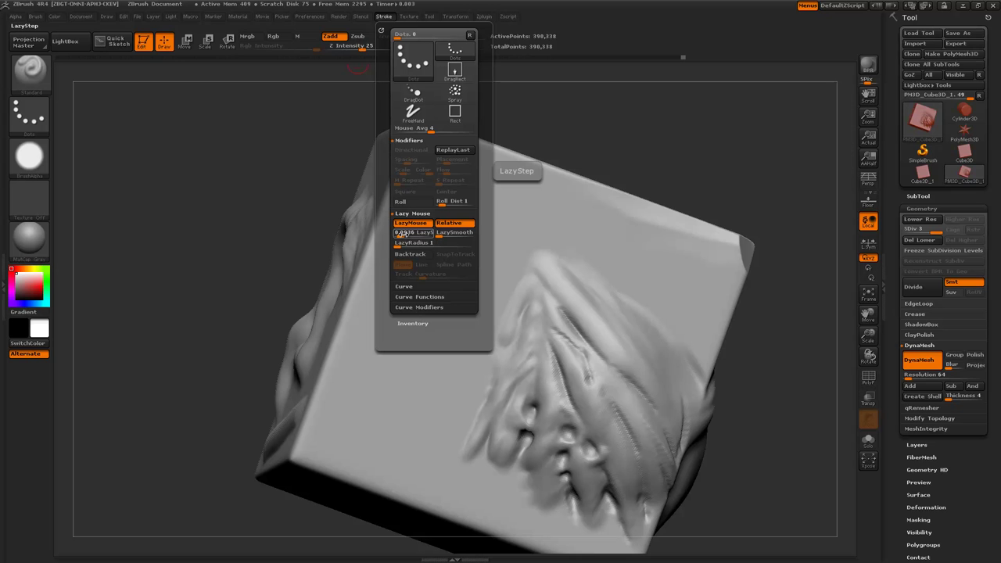
pyautogui.moveTo(399, 236); pyautogui.dragTo(400, 236)
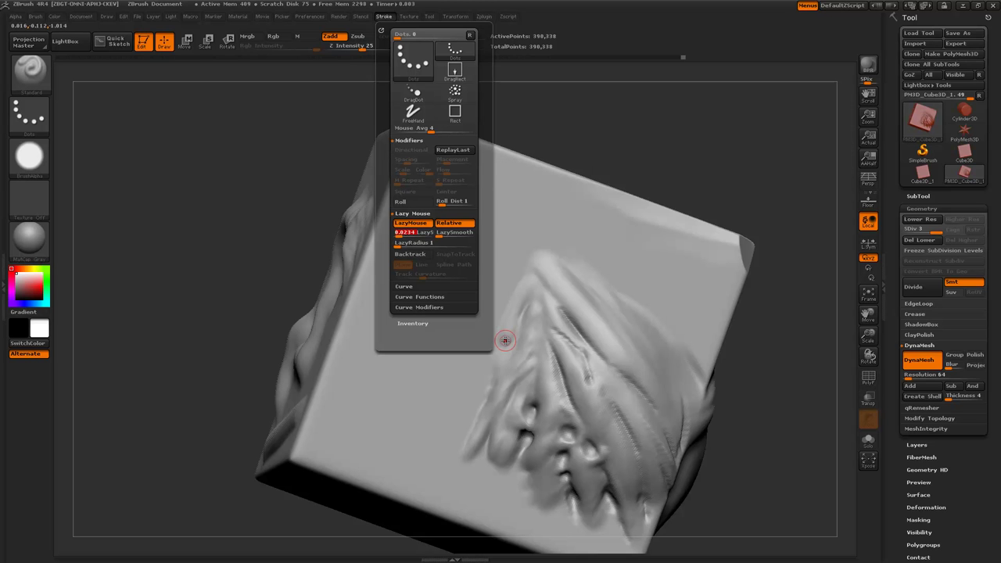
pyautogui.click(397, 246)
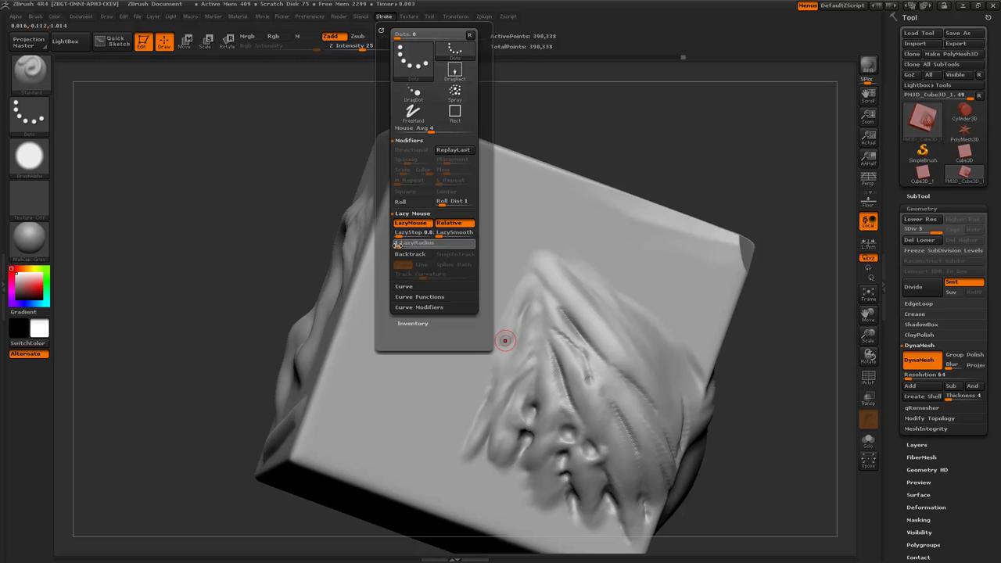
pyautogui.click(448, 246)
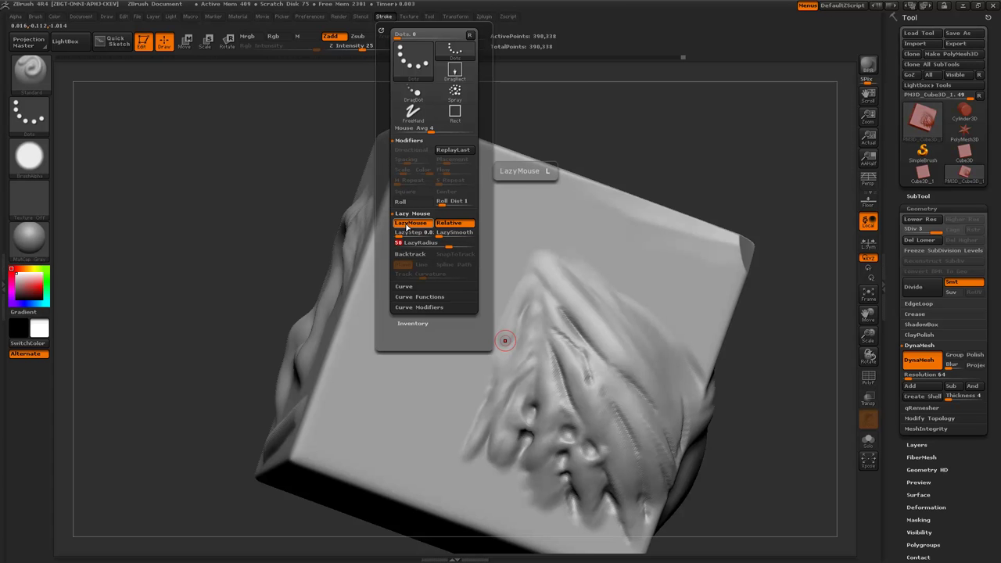
pyautogui.click(399, 233)
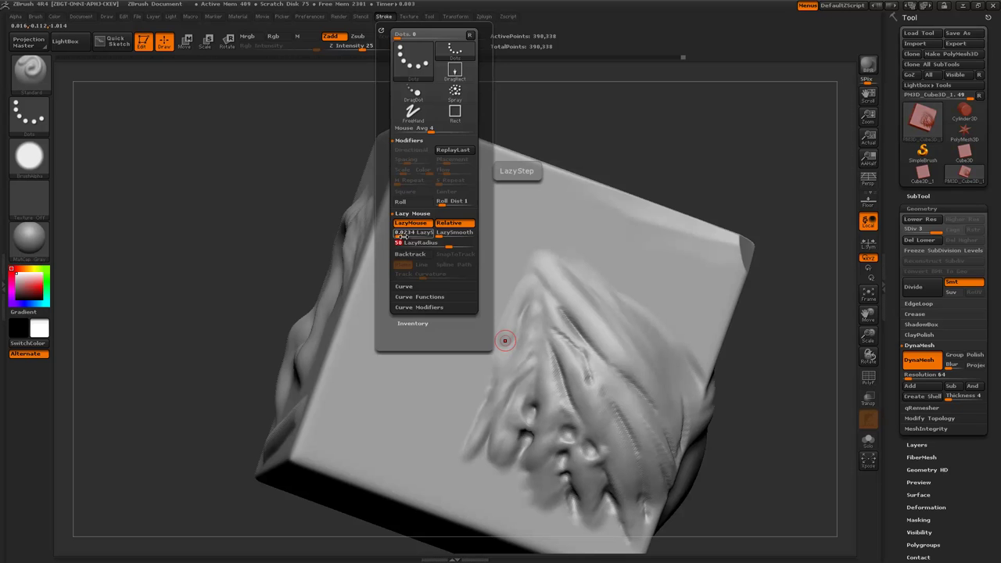
# Step: Set the Standard brush's focal shift to -69 and its draw size to 9
pyautogui.click(29, 156)
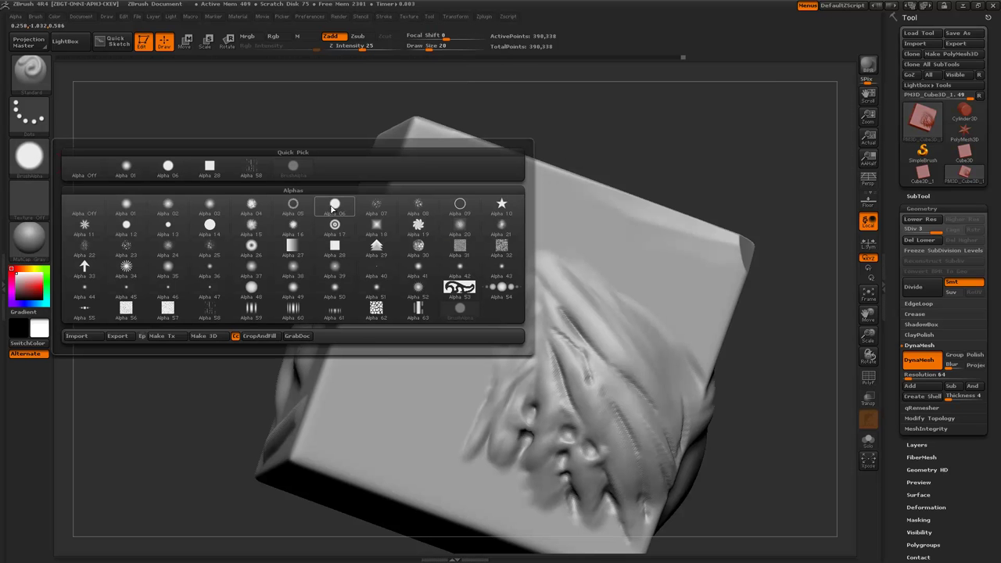
pyautogui.click(320, 204)
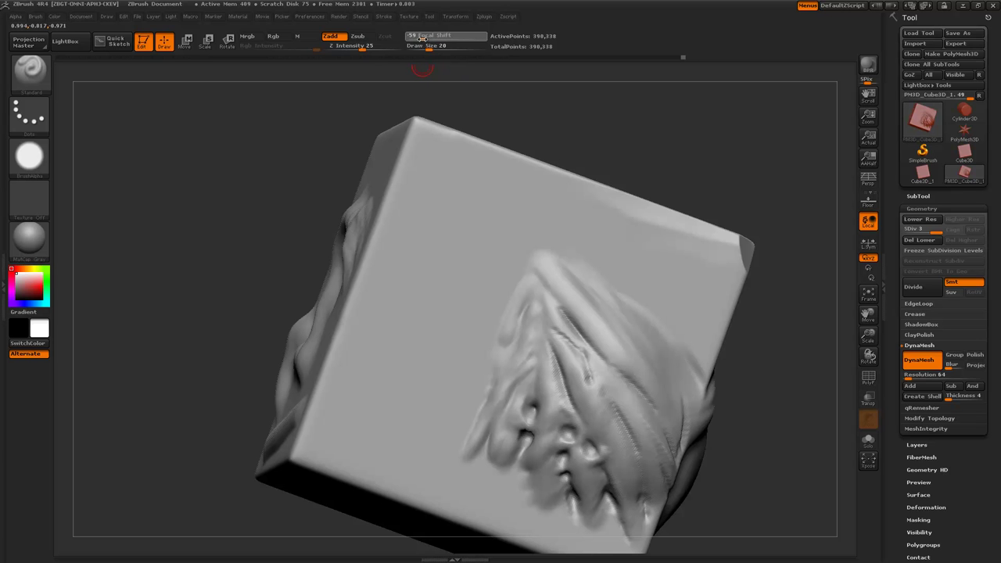
pyautogui.moveTo(420, 37); pyautogui.dragTo(418, 37)
pyautogui.keyDown('alt'); pyautogui.moveTo(124, 171); pyautogui.dragTo(375, 309); pyautogui.keyUp('alt')
pyautogui.press('[')
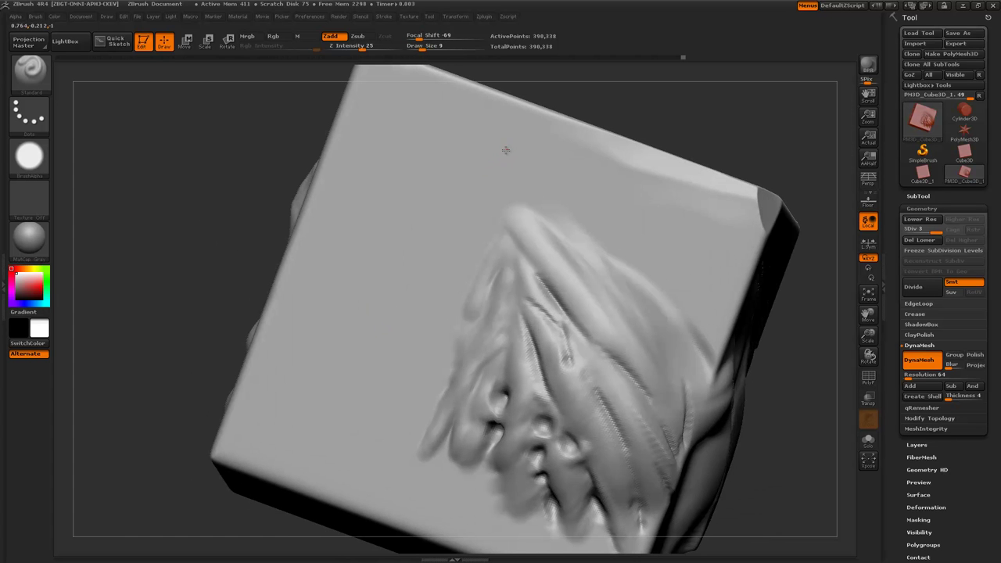
# Step: Draw connected angular panel lines on the flat area beside the folds, with branches reaching the cube edge and a separate chevron
pyautogui.moveTo(486, 164)
pyautogui.mouseDown()
pyautogui.moveTo(358, 249)
pyautogui.moveTo(386, 316)
pyautogui.moveTo(400, 422)
pyautogui.moveTo(246, 440)
pyautogui.mouseUp()
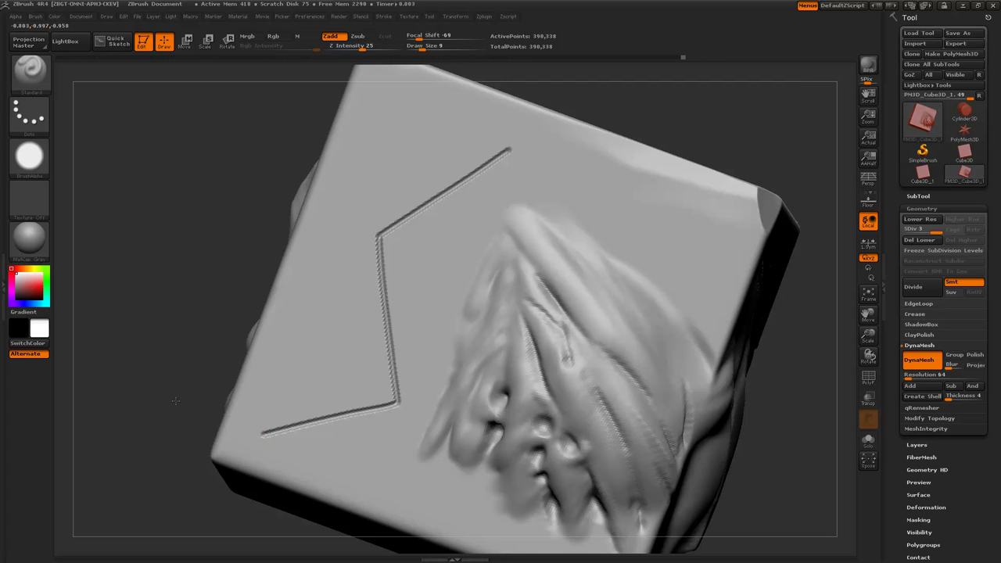
pyautogui.moveTo(174, 402)
pyautogui.keyDown('alt'); pyautogui.mouseDown()
pyautogui.moveTo(159, 216)
pyautogui.moveTo(256, 254)
pyautogui.moveTo(266, 233)
pyautogui.moveTo(263, 383)
pyautogui.mouseUp(); pyautogui.keyUp('alt')
pyautogui.moveTo(118, 190)
pyautogui.mouseDown()
pyautogui.moveTo(331, 297)
pyautogui.moveTo(377, 247)
pyautogui.mouseUp()
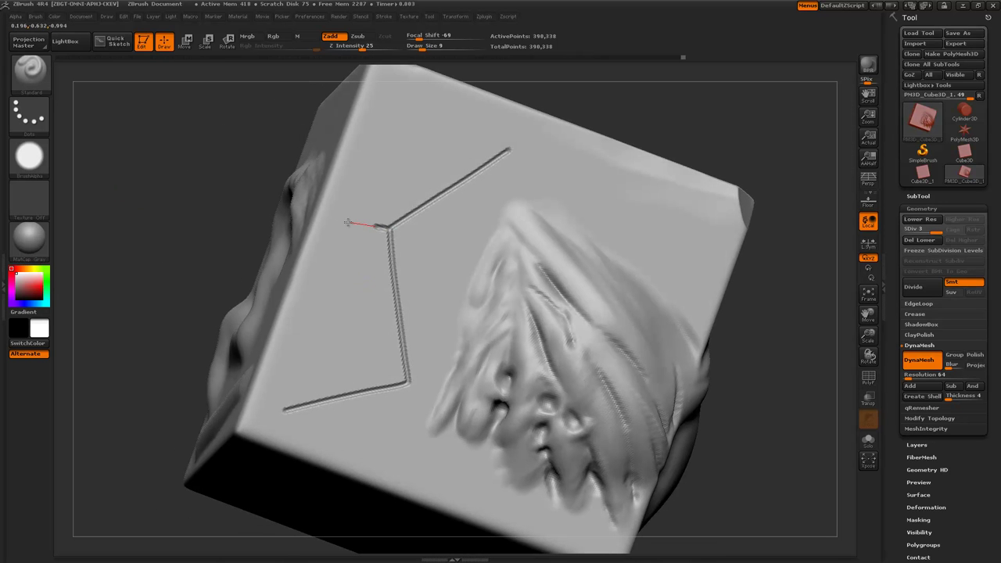
pyautogui.moveTo(206, 201); pyautogui.dragTo(278, 225)
pyautogui.moveTo(112, 133)
pyautogui.mouseDown()
pyautogui.moveTo(180, 199)
pyautogui.moveTo(472, 241)
pyautogui.moveTo(425, 188)
pyautogui.mouseUp()
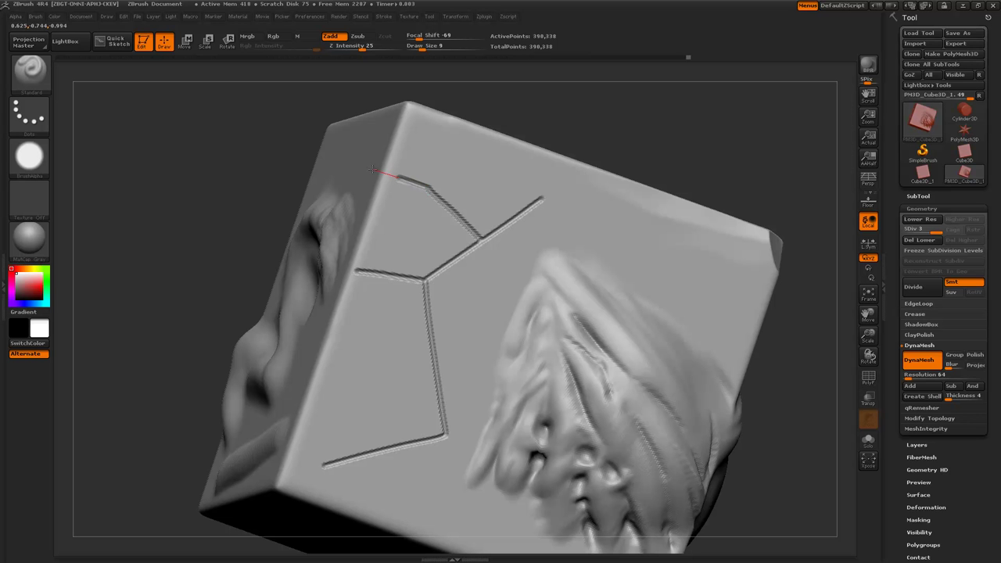
pyautogui.moveTo(195, 234); pyautogui.dragTo(194, 200)
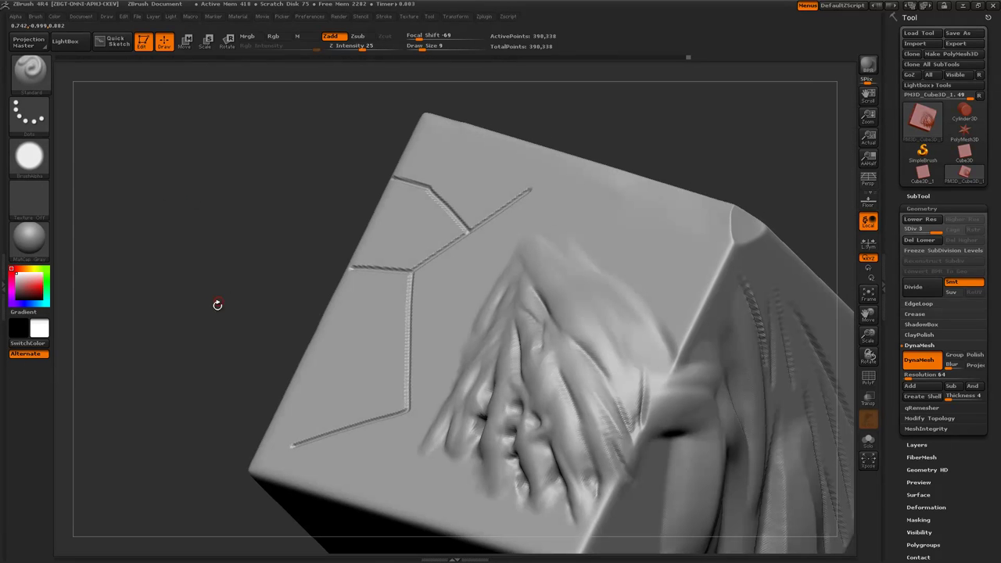
pyautogui.moveTo(217, 305)
pyautogui.mouseDown()
pyautogui.moveTo(208, 270)
pyautogui.moveTo(425, 309)
pyautogui.moveTo(430, 302)
pyautogui.moveTo(379, 257)
pyautogui.moveTo(345, 325)
pyautogui.mouseUp()
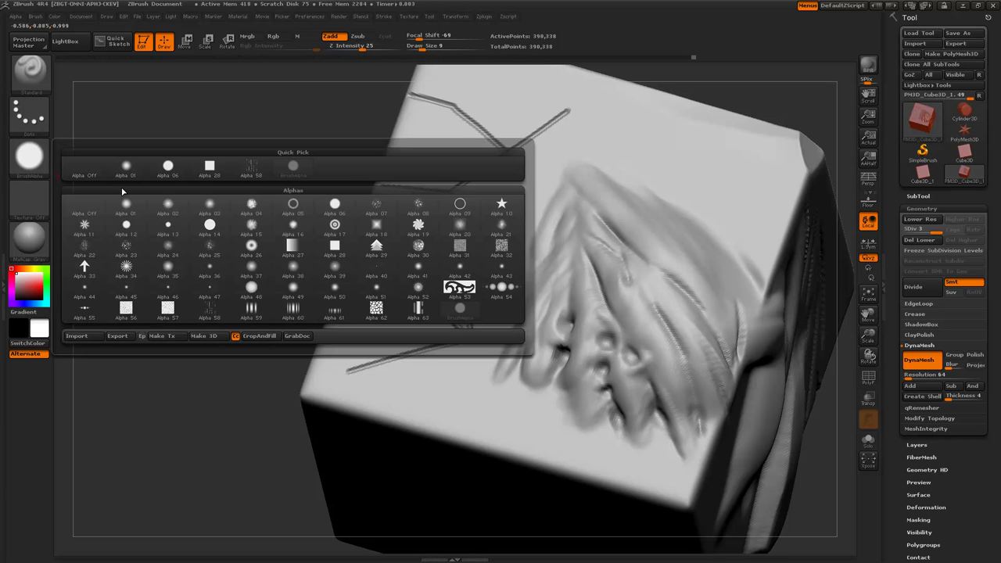
# Step: Assign Alpha 12 to the Standard brush
pyautogui.click(29, 161)
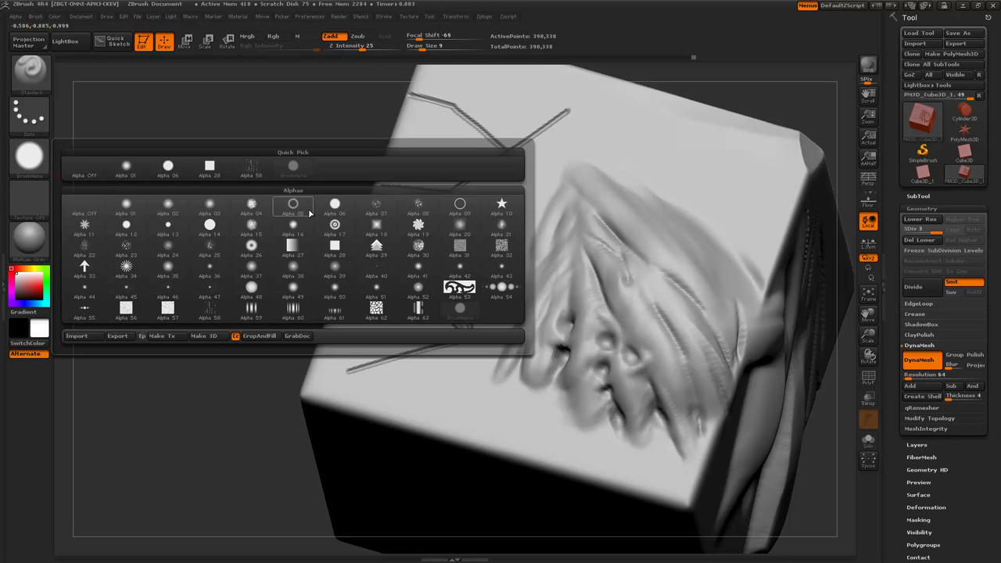
pyautogui.click(133, 231)
pyautogui.click(32, 169)
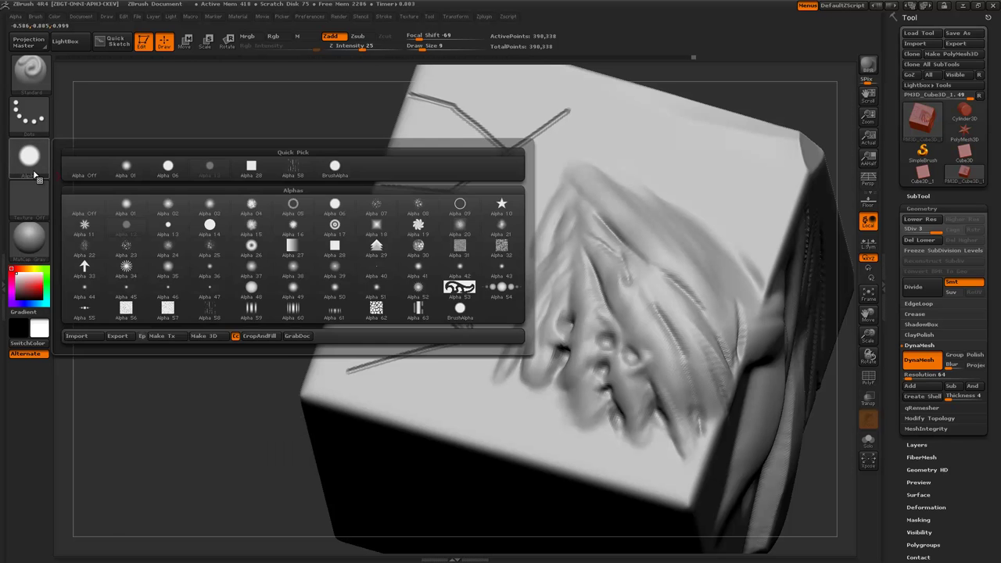
pyautogui.click(36, 173)
pyautogui.moveTo(210, 198); pyautogui.dragTo(376, 140)
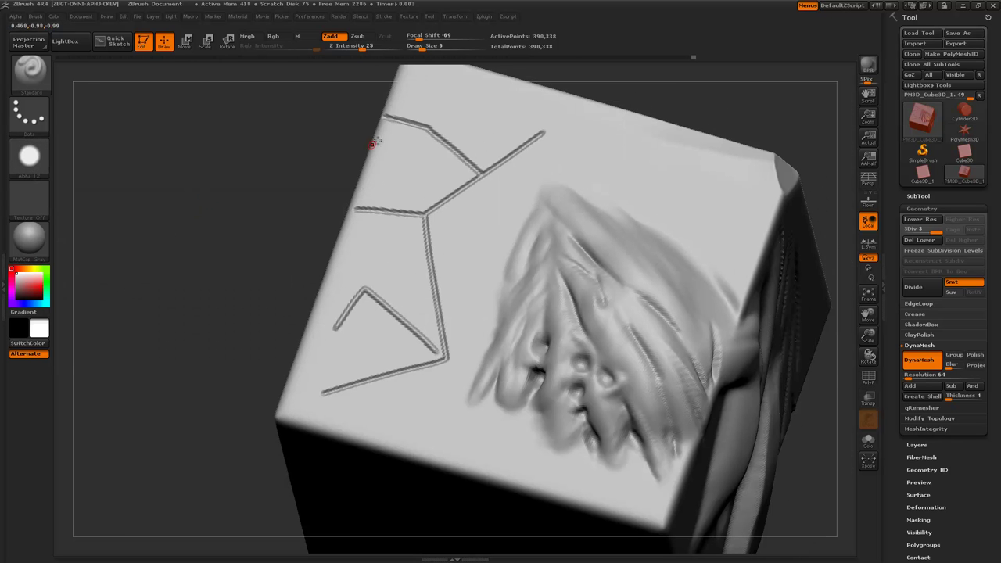
# Step: Enable Roll for the brush stroke and set the roll distance to about 3.07
pyautogui.click(430, 16)
pyautogui.moveTo(387, 17)
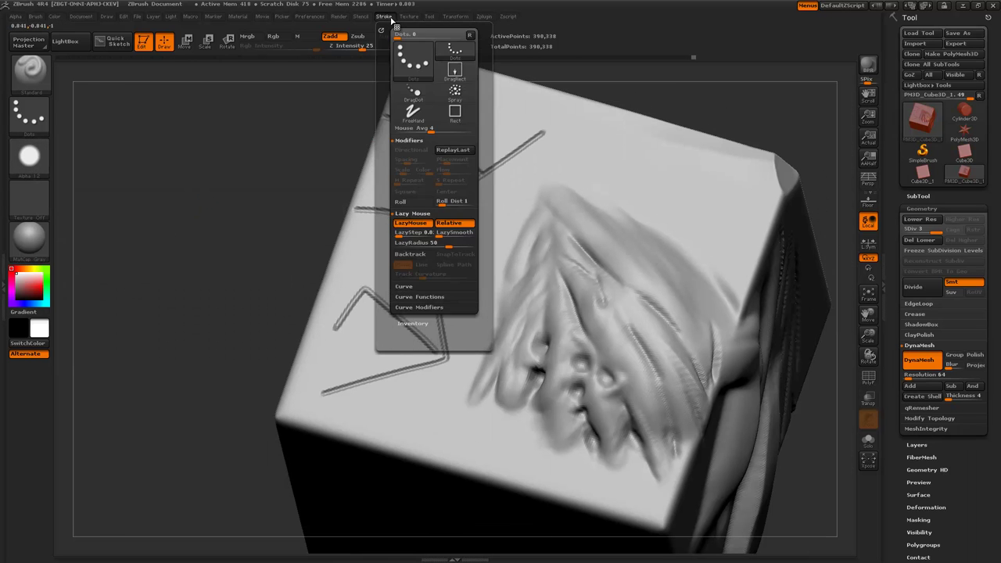
pyautogui.click(426, 203)
pyautogui.moveTo(442, 202); pyautogui.dragTo(446, 202)
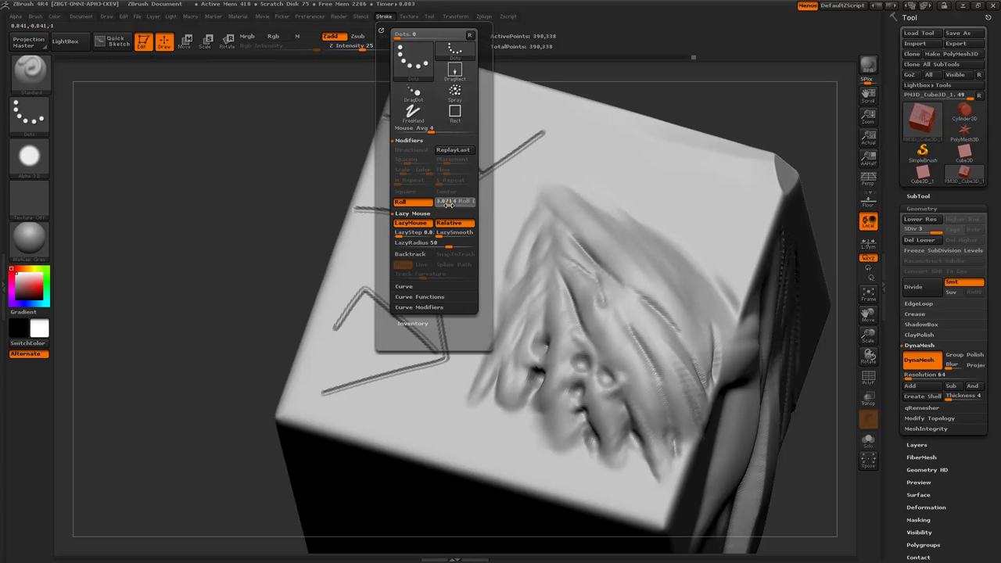
pyautogui.click(448, 204)
# Step: Draw a long curved dashed stitch line between the panel lines and the folds
pyautogui.moveTo(230, 279); pyautogui.dragTo(239, 283)
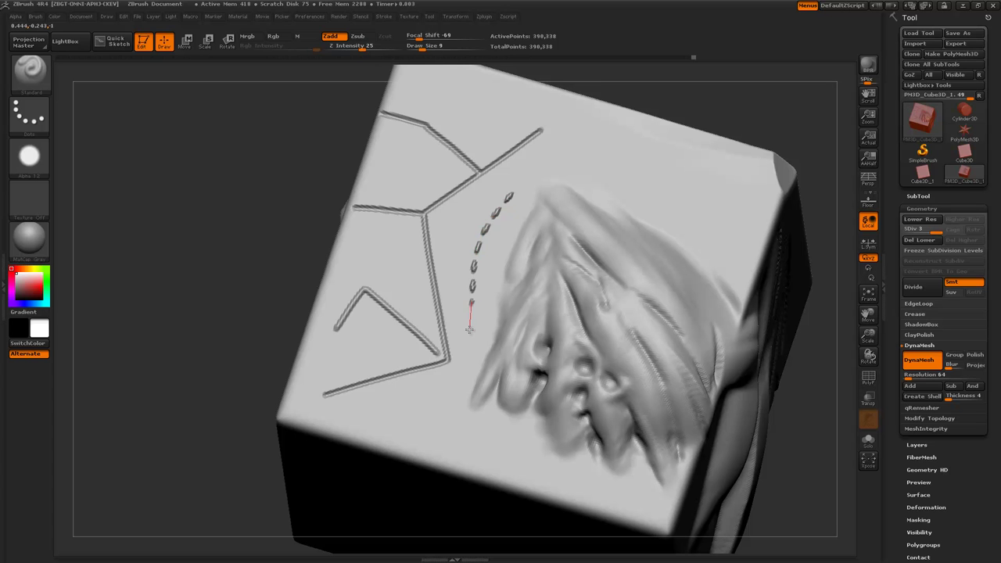
pyautogui.moveTo(461, 367); pyautogui.dragTo(443, 397)
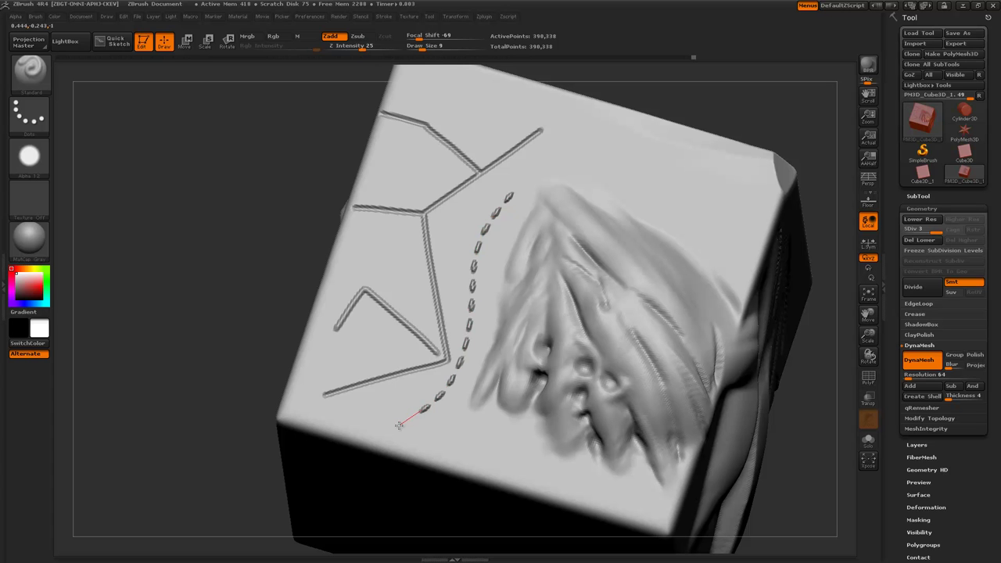
pyautogui.moveTo(399, 425); pyautogui.dragTo(400, 423)
# Step: Turn off Roll and draw a continuous line alongside the dashed stitch line
pyautogui.click(383, 15)
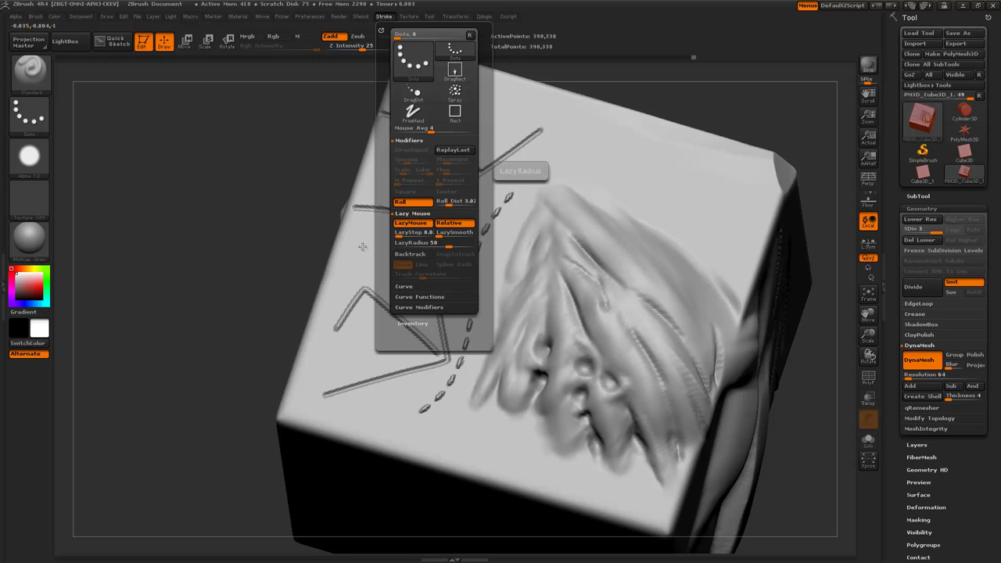
pyautogui.moveTo(192, 286)
pyautogui.mouseDown()
pyautogui.moveTo(212, 288)
pyautogui.moveTo(183, 225)
pyautogui.moveTo(295, 479)
pyautogui.moveTo(226, 317)
pyautogui.mouseUp()
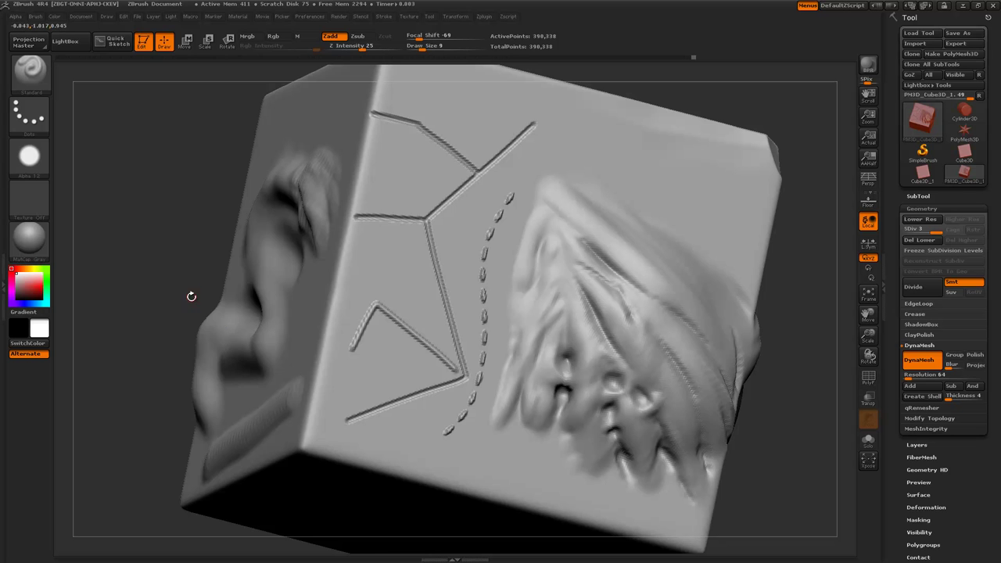
pyautogui.moveTo(167, 270); pyautogui.dragTo(308, 92)
pyautogui.click(384, 16)
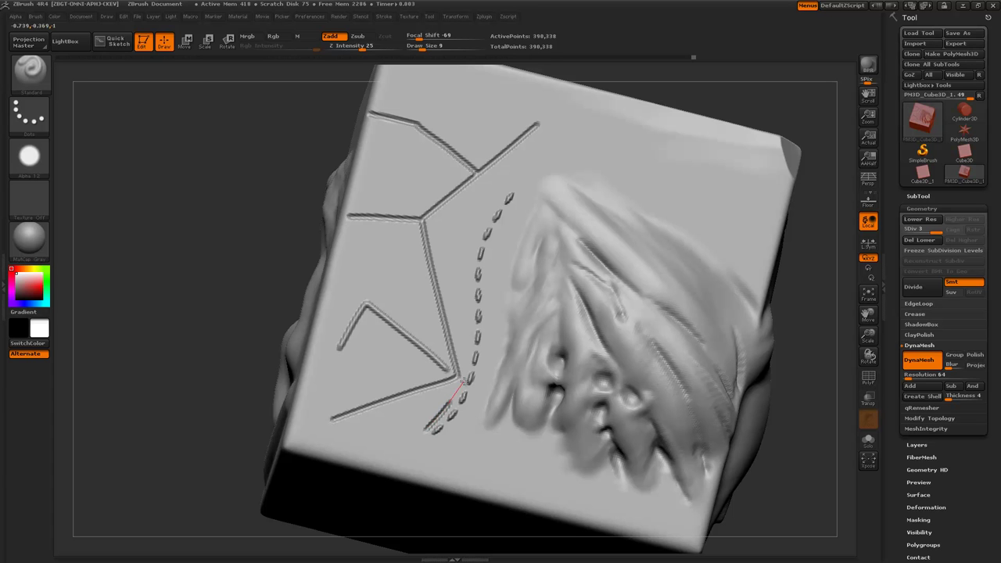
pyautogui.moveTo(469, 350)
pyautogui.mouseDown()
pyautogui.moveTo(469, 247)
pyautogui.moveTo(531, 161)
pyautogui.mouseUp()
# Step: Draw curved test strokes on the neighbouring cube faces with Alpha 12, raising the draw size to 22
pyautogui.keyDown('alt'); pyautogui.moveTo(200, 325); pyautogui.dragTo(170, 120); pyautogui.keyUp('alt')
pyautogui.moveTo(206, 154); pyautogui.dragTo(516, 402)
pyautogui.moveTo(724, 268)
pyautogui.mouseDown()
pyautogui.moveTo(612, 312)
pyautogui.moveTo(164, 206)
pyautogui.moveTo(397, 287)
pyautogui.moveTo(425, 276)
pyautogui.moveTo(365, 186)
pyautogui.moveTo(321, 145)
pyautogui.mouseUp()
pyautogui.moveTo(538, 392)
pyautogui.mouseDown()
pyautogui.moveTo(584, 385)
pyautogui.moveTo(403, 317)
pyautogui.moveTo(352, 223)
pyautogui.mouseUp()
pyautogui.moveTo(562, 411)
pyautogui.mouseDown()
pyautogui.moveTo(563, 239)
pyautogui.moveTo(577, 224)
pyautogui.moveTo(462, 192)
pyautogui.mouseUp()
pyautogui.keyDown('alt'); pyautogui.moveTo(309, 308); pyautogui.dragTo(222, 94); pyautogui.keyUp('alt')
pyautogui.moveTo(286, 193); pyautogui.dragTo(192, 250)
# Step: Assign Alpha 29 to the Standard brush and adjust the draw size over the blank cube face
pyautogui.click(41, 163)
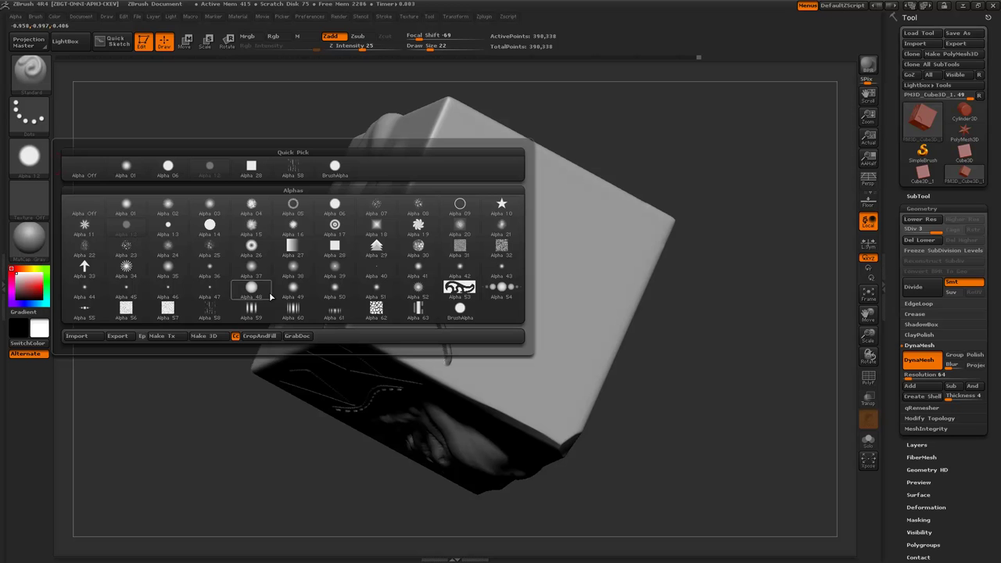
pyautogui.click(377, 250)
pyautogui.moveTo(257, 221); pyautogui.dragTo(189, 225)
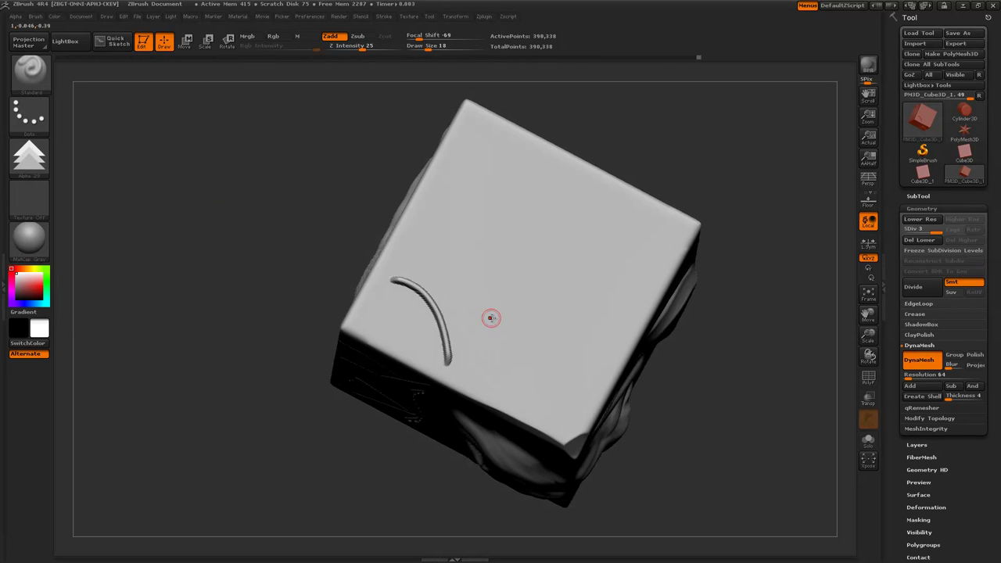
pyautogui.press('[')
# Step: Try curved Alpha 29 strokes on the blank cube face with the draw size raised to 34, and undo them
pyautogui.moveTo(293, 210)
pyautogui.mouseDown()
pyautogui.moveTo(554, 391)
pyautogui.moveTo(558, 362)
pyautogui.moveTo(529, 268)
pyautogui.moveTo(512, 247)
pyautogui.mouseUp()
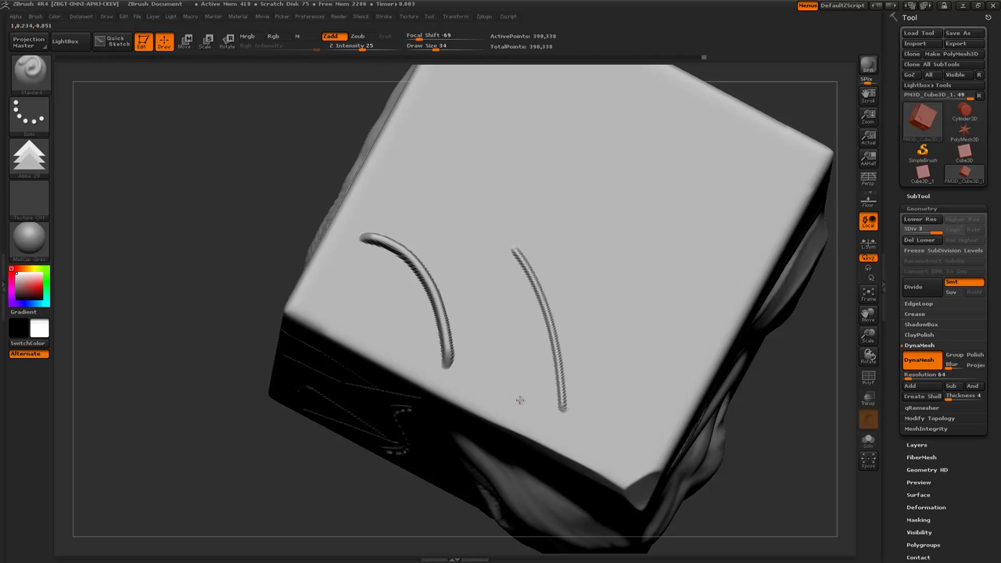
pyautogui.moveTo(522, 410)
pyautogui.mouseDown()
pyautogui.moveTo(478, 252)
pyautogui.moveTo(455, 222)
pyautogui.mouseUp()
pyautogui.hotkey('ctrl', 'z')
# Step: Switch from the Standard brush to the IMM Army Curve brush
pyautogui.moveTo(192, 335)
pyautogui.keyDown('alt'); pyautogui.mouseDown()
pyautogui.moveTo(205, 261)
pyautogui.moveTo(254, 292)
pyautogui.moveTo(209, 307)
pyautogui.mouseUp(); pyautogui.keyUp('alt')
pyautogui.moveTo(190, 367)
pyautogui.mouseDown()
pyautogui.moveTo(179, 289)
pyautogui.moveTo(202, 239)
pyautogui.mouseUp()
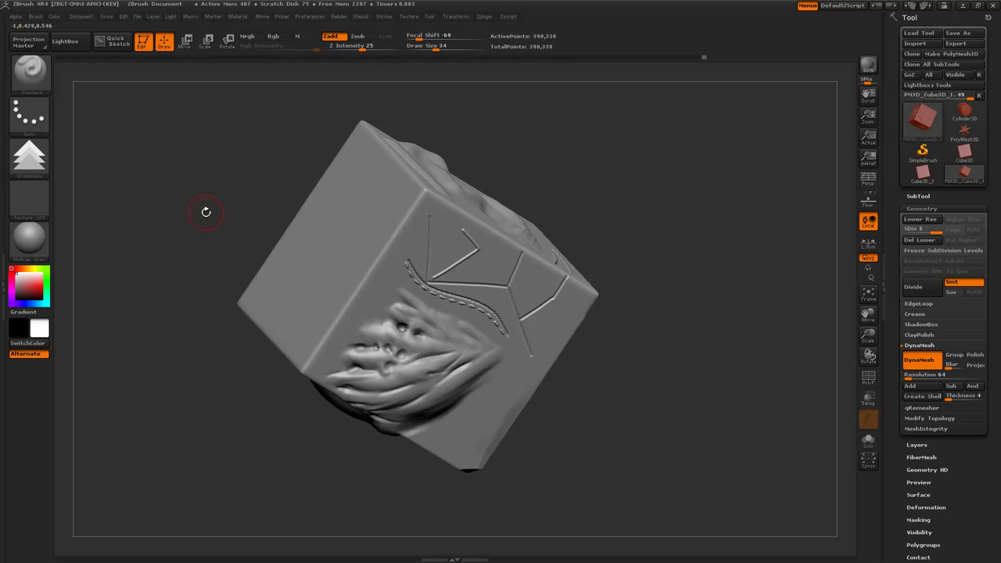
pyautogui.moveTo(211, 273)
pyautogui.mouseDown()
pyautogui.moveTo(164, 239)
pyautogui.moveTo(179, 239)
pyautogui.moveTo(185, 262)
pyautogui.moveTo(311, 307)
pyautogui.moveTo(230, 242)
pyautogui.moveTo(149, 205)
pyautogui.moveTo(210, 217)
pyautogui.moveTo(230, 258)
pyautogui.moveTo(245, 348)
pyautogui.moveTo(268, 368)
pyautogui.moveTo(257, 302)
pyautogui.moveTo(262, 308)
pyautogui.mouseUp()
pyautogui.moveTo(305, 386)
pyautogui.mouseDown()
pyautogui.moveTo(327, 414)
pyautogui.moveTo(263, 396)
pyautogui.moveTo(268, 410)
pyautogui.moveTo(316, 391)
pyautogui.mouseUp()
pyautogui.press('b')
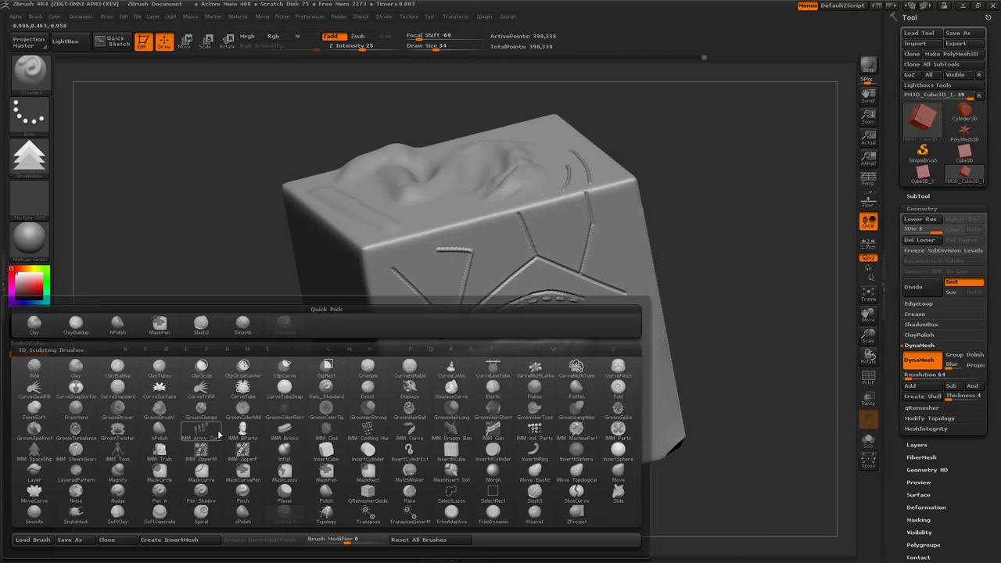
pyautogui.moveTo(198, 439)
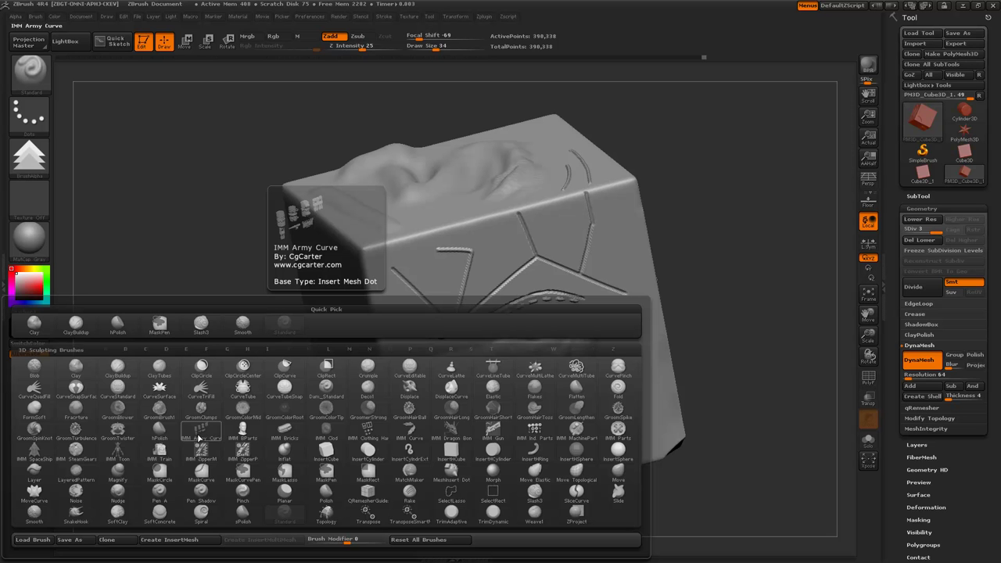
pyautogui.click(200, 434)
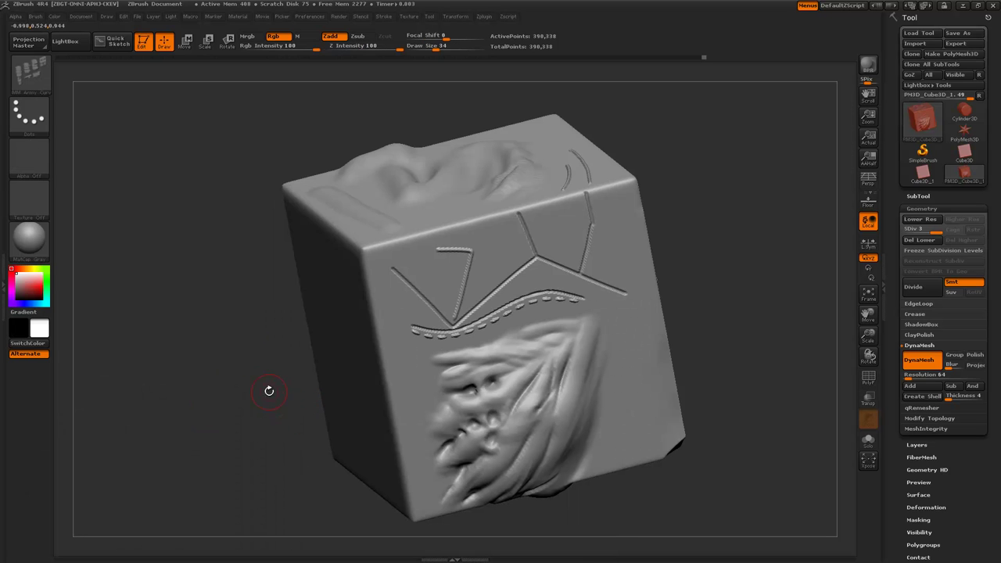
# Step: Choose the Timing Chain insert for the IMM Army Curve brush
pyautogui.click(31, 77)
pyautogui.click(31, 77)
pyautogui.press('m')
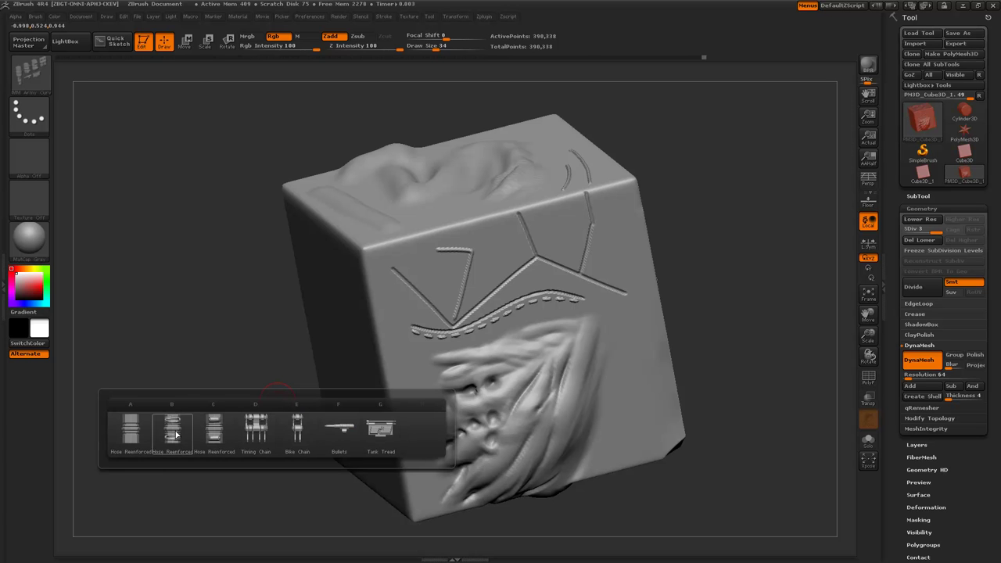
pyautogui.moveTo(255, 442)
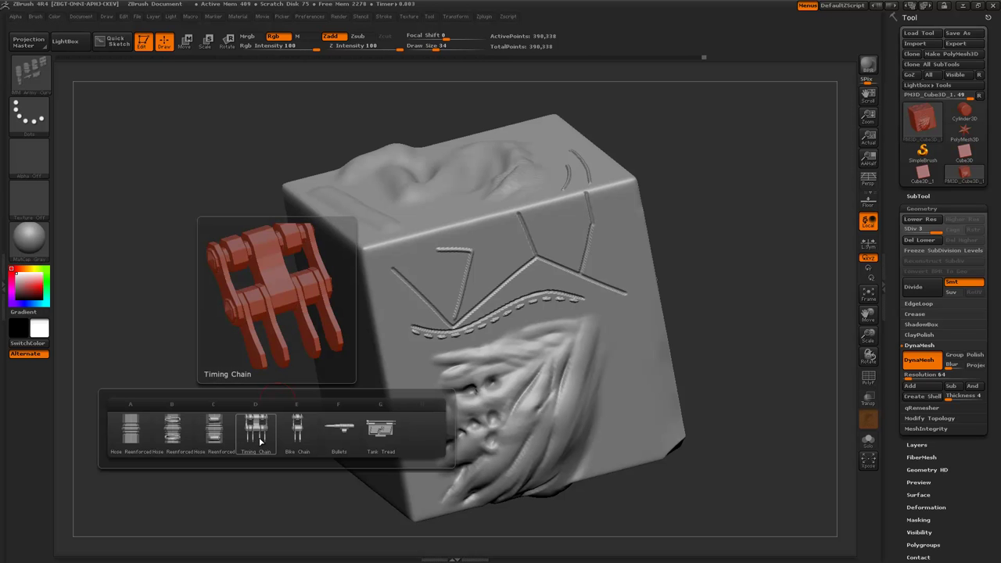
pyautogui.click(259, 437)
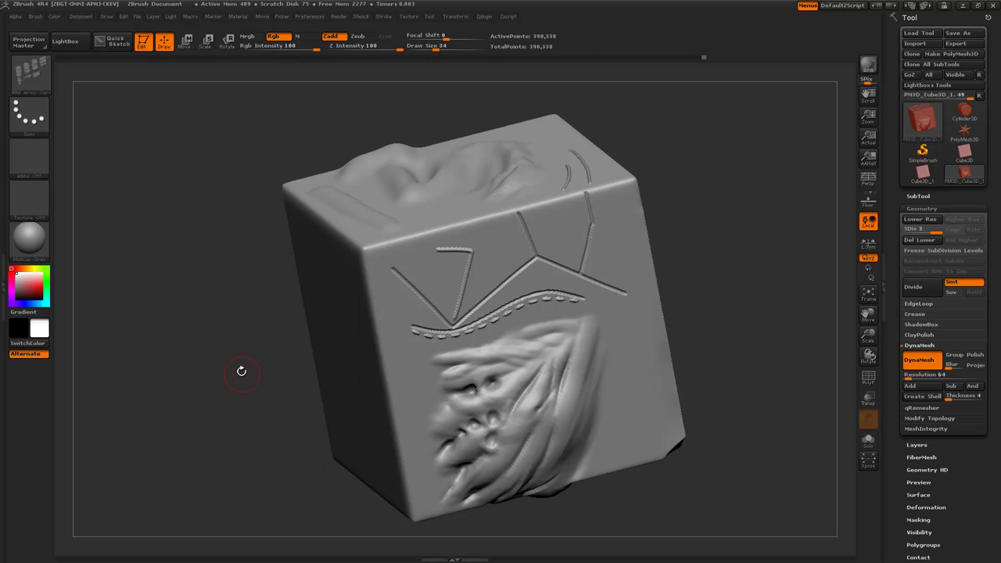
# Step: Draw a diagonal Timing Chain curve on the blank cube face at draw size 18, and delete the mesh's lower subdivision levels
pyautogui.moveTo(214, 283); pyautogui.dragTo(357, 351)
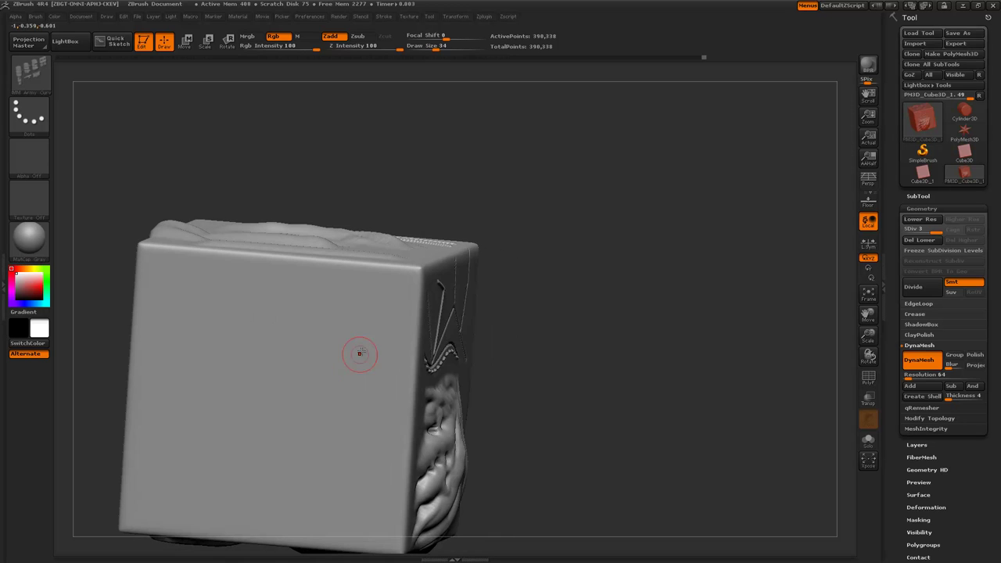
pyautogui.moveTo(520, 354)
pyautogui.mouseDown()
pyautogui.moveTo(556, 357)
pyautogui.moveTo(404, 289)
pyautogui.moveTo(280, 372)
pyautogui.moveTo(209, 437)
pyautogui.mouseUp()
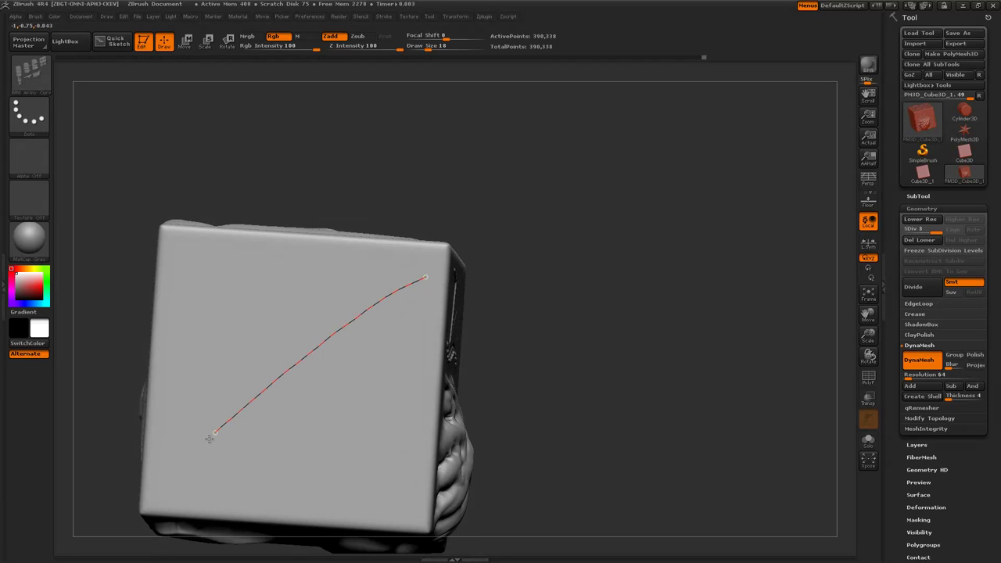
pyautogui.moveTo(162, 484); pyautogui.dragTo(162, 484)
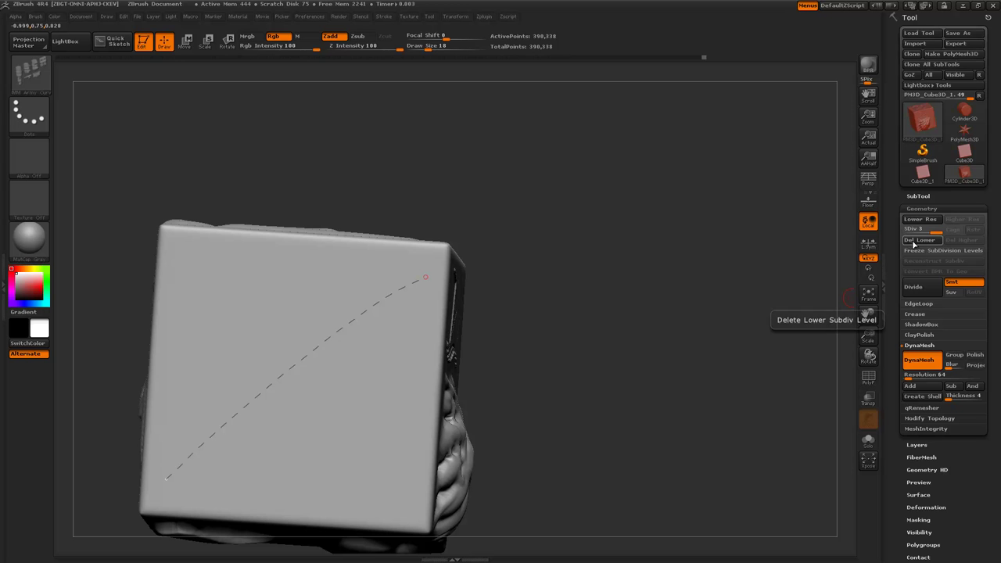
pyautogui.click(917, 246)
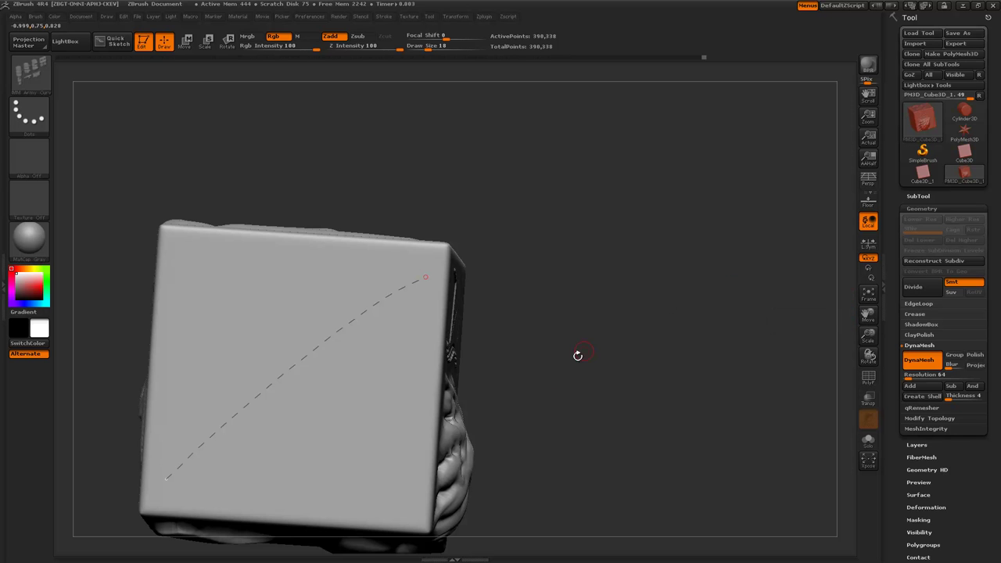
# Step: Draw the Timing Chain diagonally across the blank face again at draw size 50 and view it from an angle
pyautogui.moveTo(577, 354); pyautogui.dragTo(450, 438)
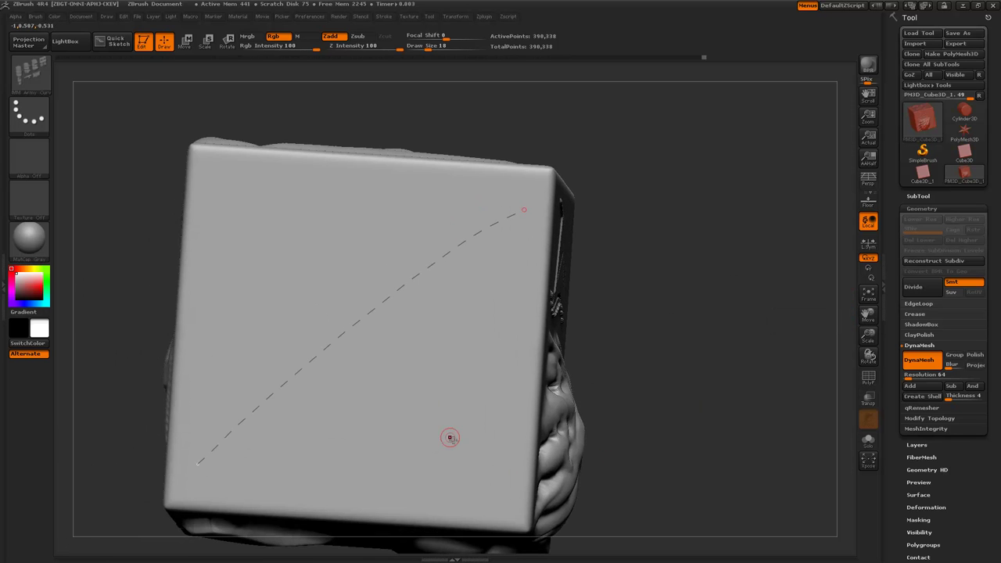
pyautogui.moveTo(472, 490)
pyautogui.mouseDown()
pyautogui.moveTo(367, 368)
pyautogui.moveTo(261, 212)
pyautogui.mouseUp()
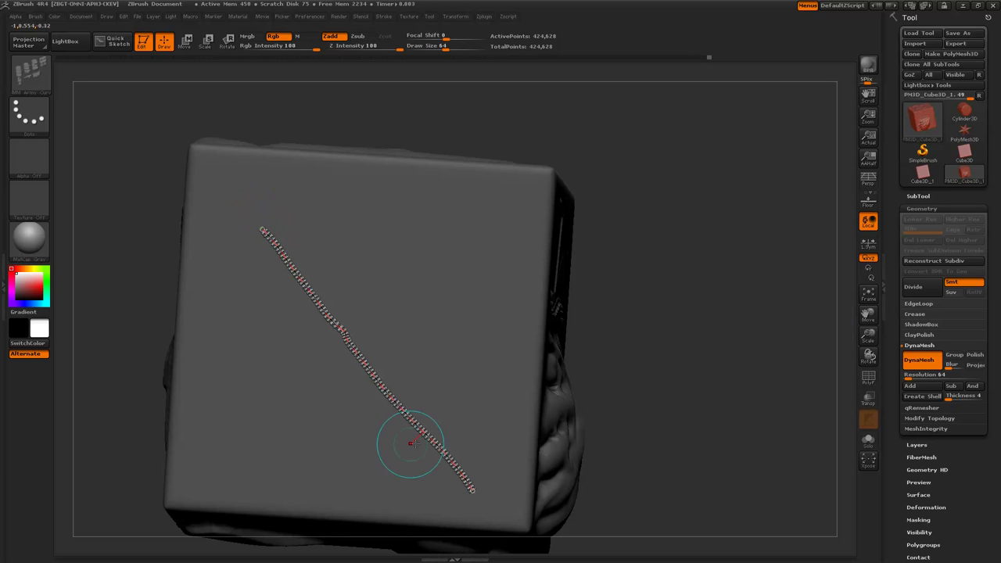
pyautogui.click(440, 368)
pyautogui.click(275, 444)
pyautogui.moveTo(119, 302); pyautogui.dragTo(145, 268)
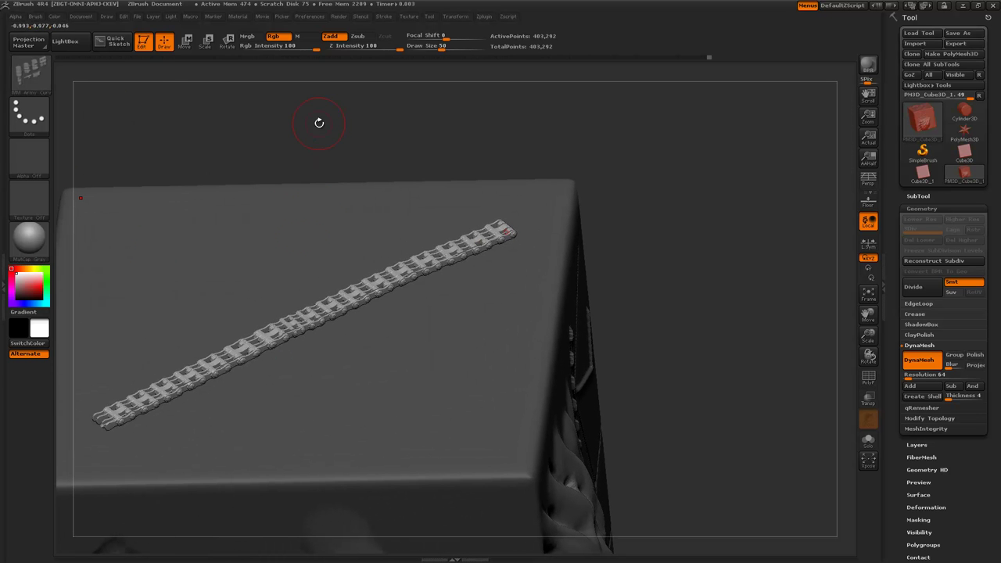
# Step: Switch the insert to Bike Chain and draw a diagonal chain across the same face
pyautogui.press('m')
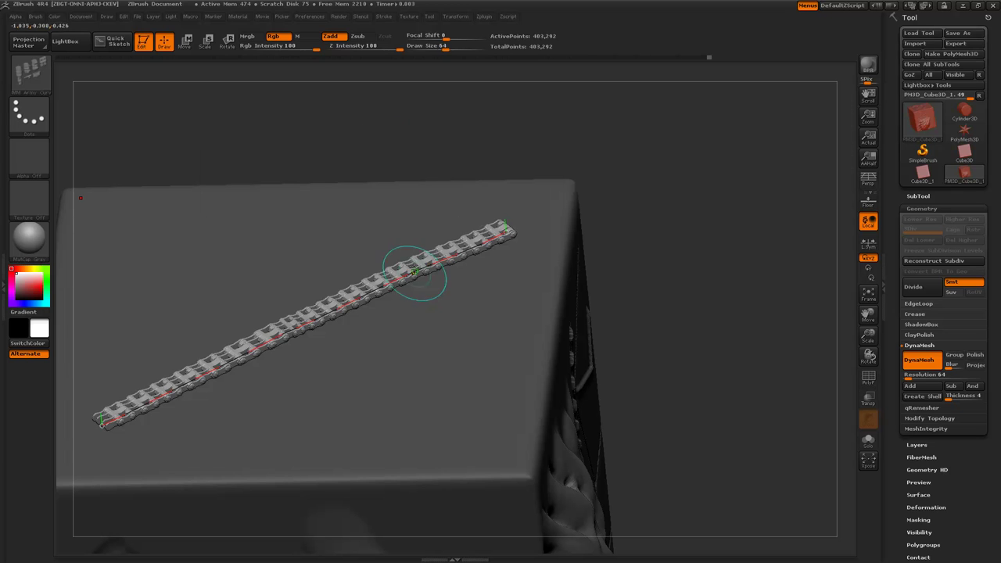
pyautogui.press('m')
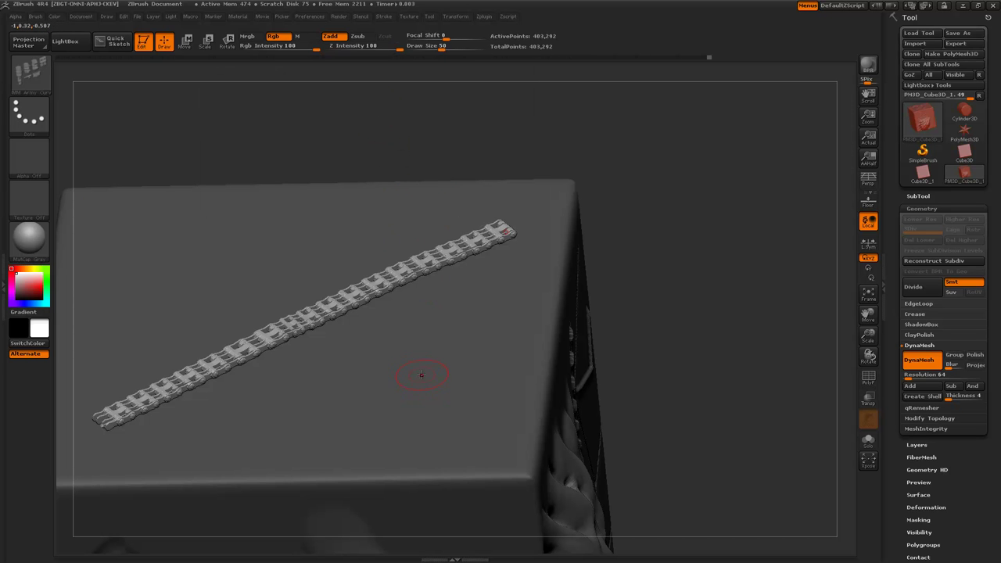
pyautogui.press('m')
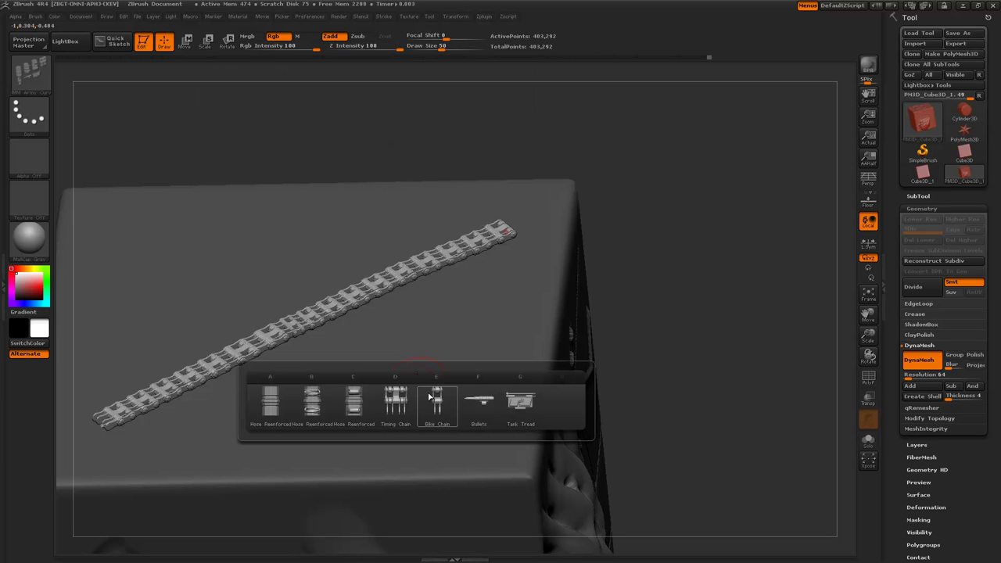
pyautogui.click(436, 406)
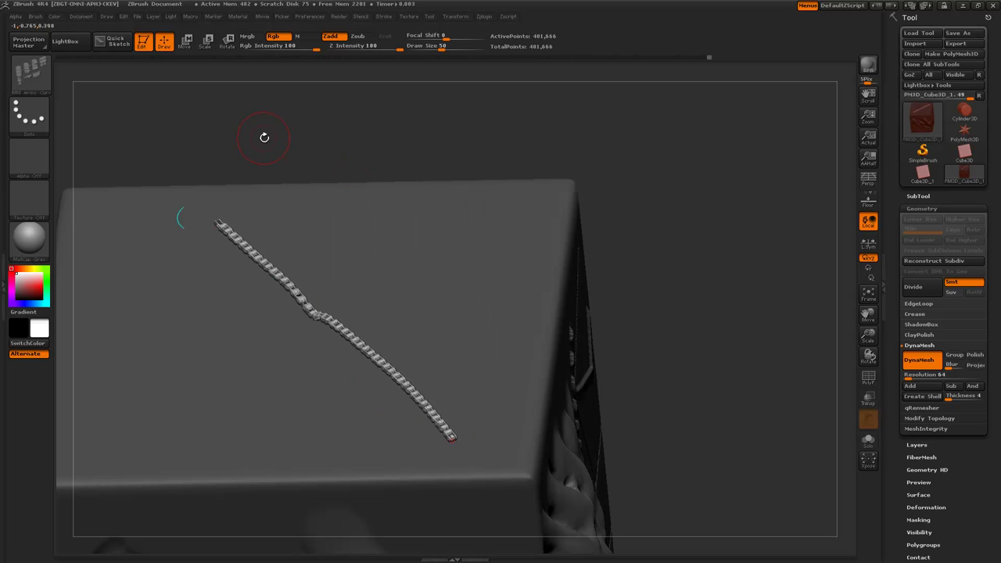
pyautogui.moveTo(280, 126); pyautogui.dragTo(312, 272)
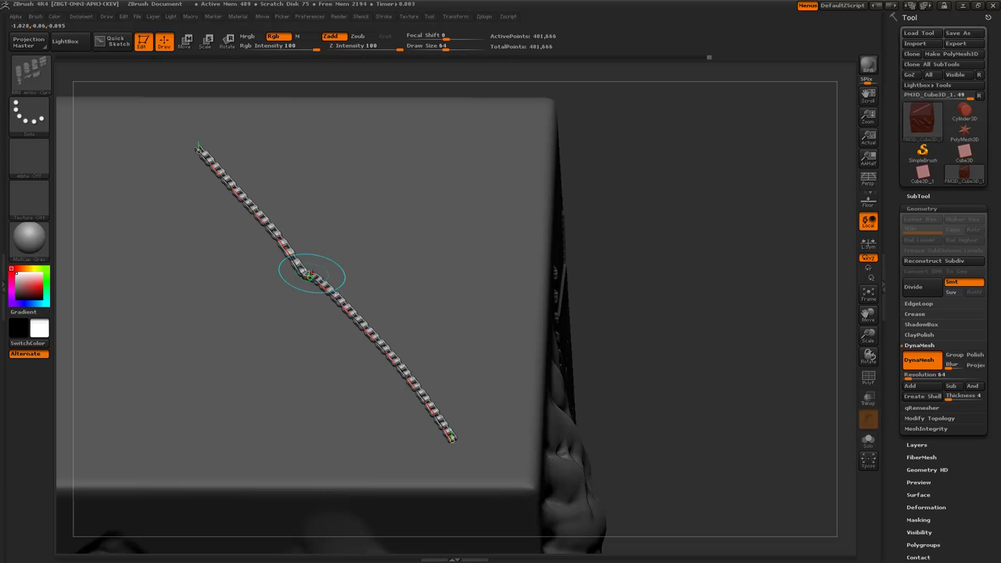
# Step: Lower the stroke's CurveStep and redraw the bike chain with tightly packed links
pyautogui.click(407, 16)
pyautogui.click(383, 17)
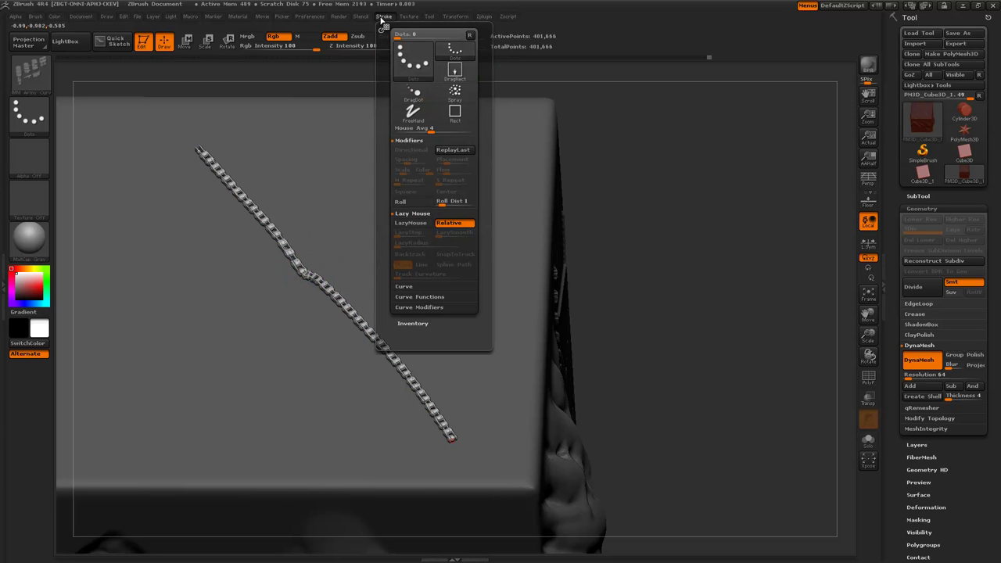
pyautogui.click(403, 286)
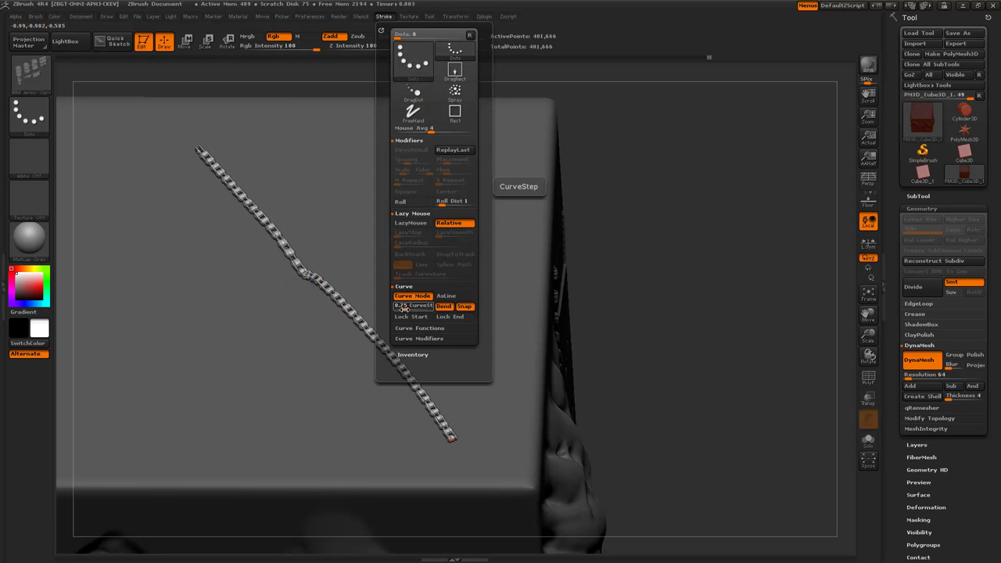
pyautogui.moveTo(403, 306); pyautogui.dragTo(400, 307)
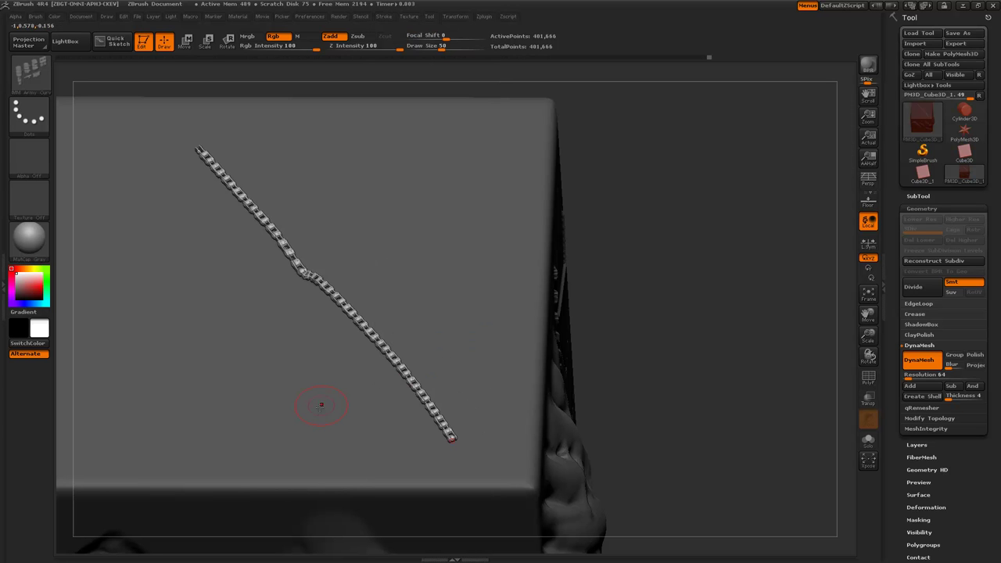
pyautogui.click(229, 307)
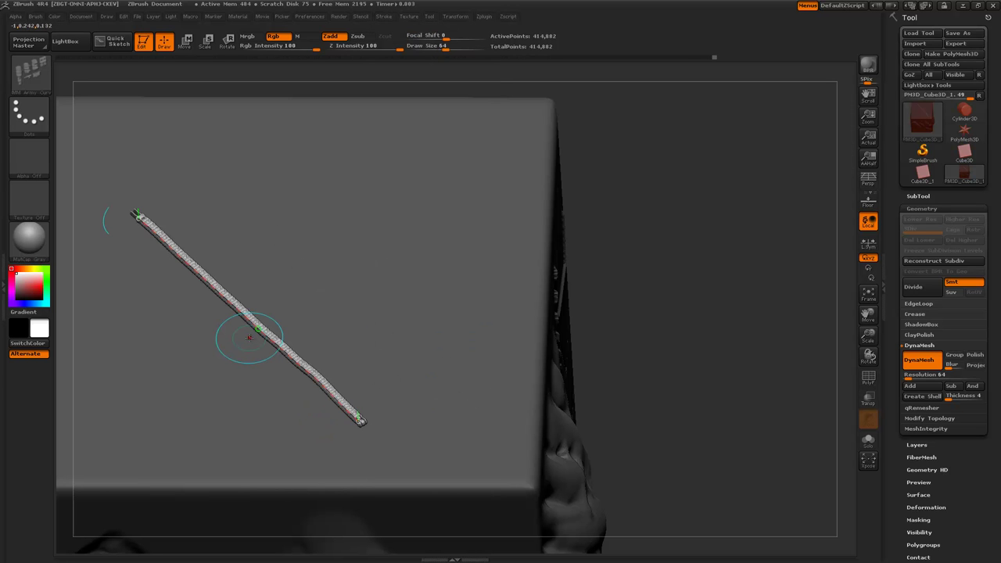
# Step: Raise the CurveStep to about 1.8 and draw a new diagonal bike chain with widely spaced links
pyautogui.click(365, 16)
pyautogui.moveTo(382, 18)
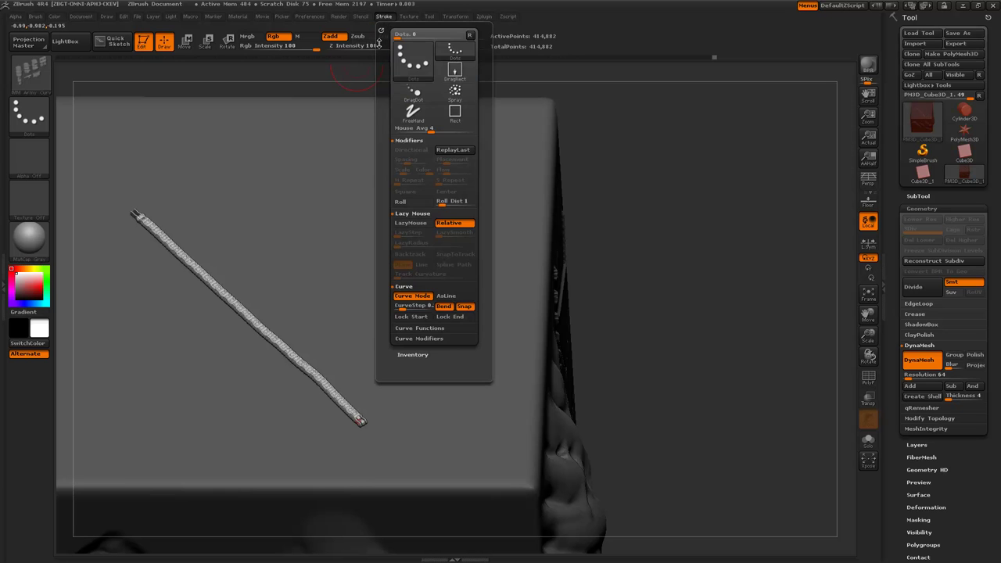
pyautogui.moveTo(402, 306); pyautogui.dragTo(404, 306)
pyautogui.moveTo(456, 423); pyautogui.dragTo(334, 273)
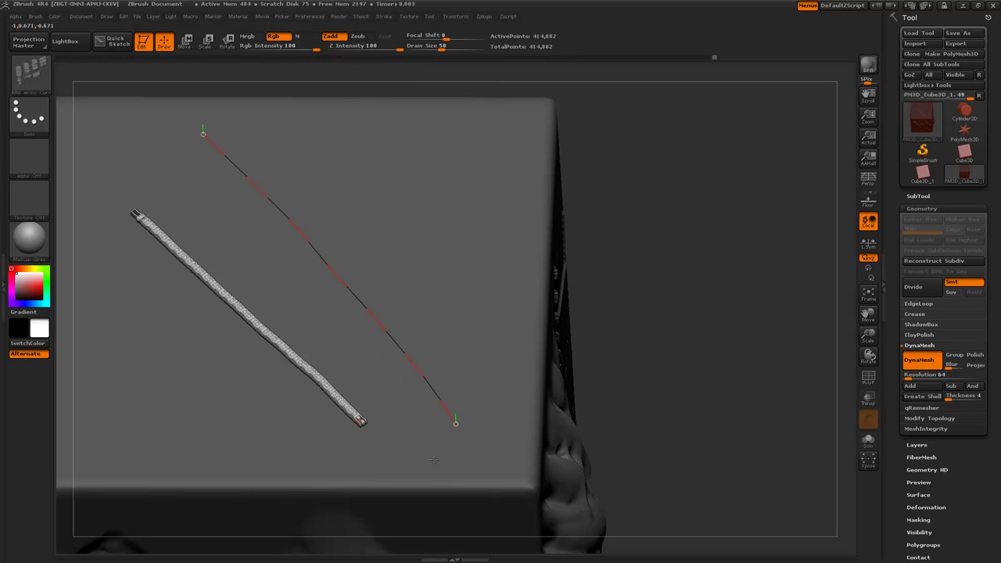
pyautogui.moveTo(636, 371); pyautogui.dragTo(655, 390)
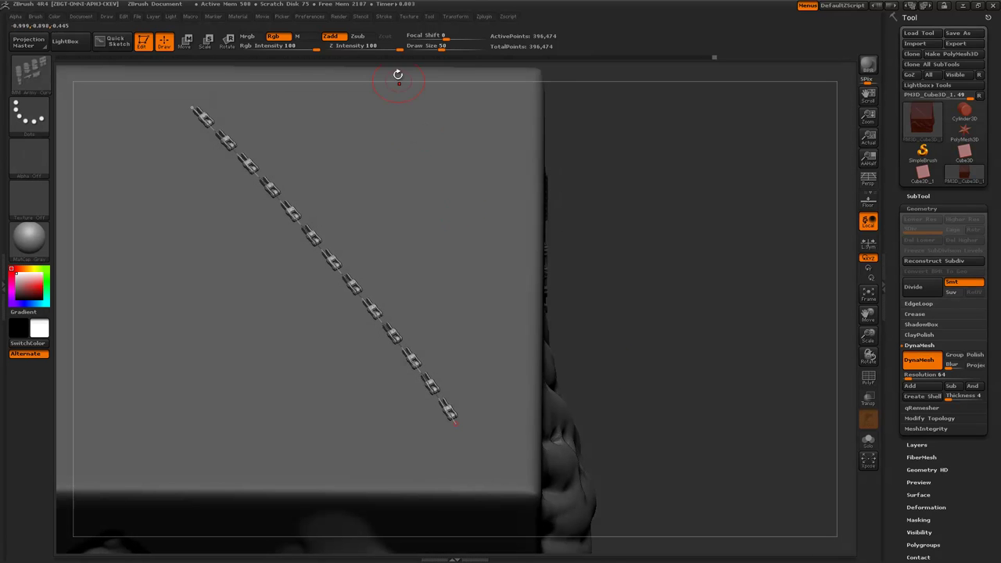
# Step: Reduce the CurveStep and draw another diagonal bike chain with closer links on the same face
pyautogui.moveTo(387, 17)
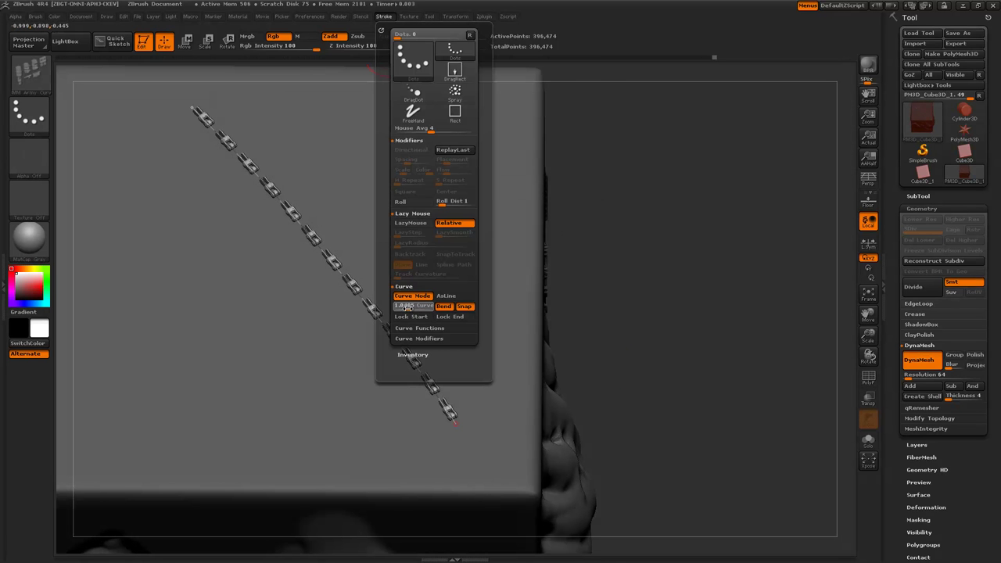
pyautogui.moveTo(363, 443); pyautogui.dragTo(166, 229)
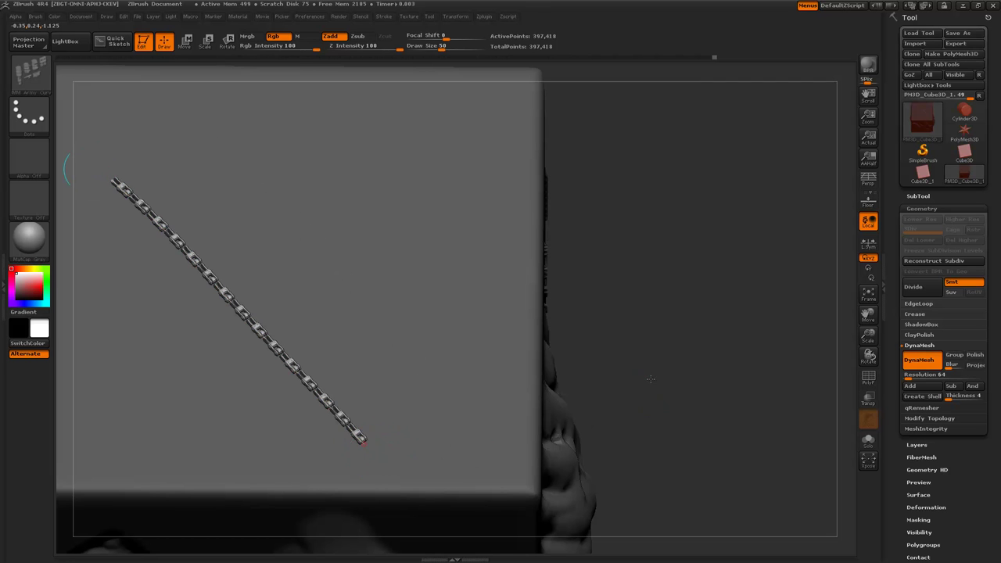
pyautogui.moveTo(391, 458)
pyautogui.mouseDown()
pyautogui.moveTo(467, 228)
pyautogui.moveTo(460, 209)
pyautogui.mouseUp()
pyautogui.click(41, 79)
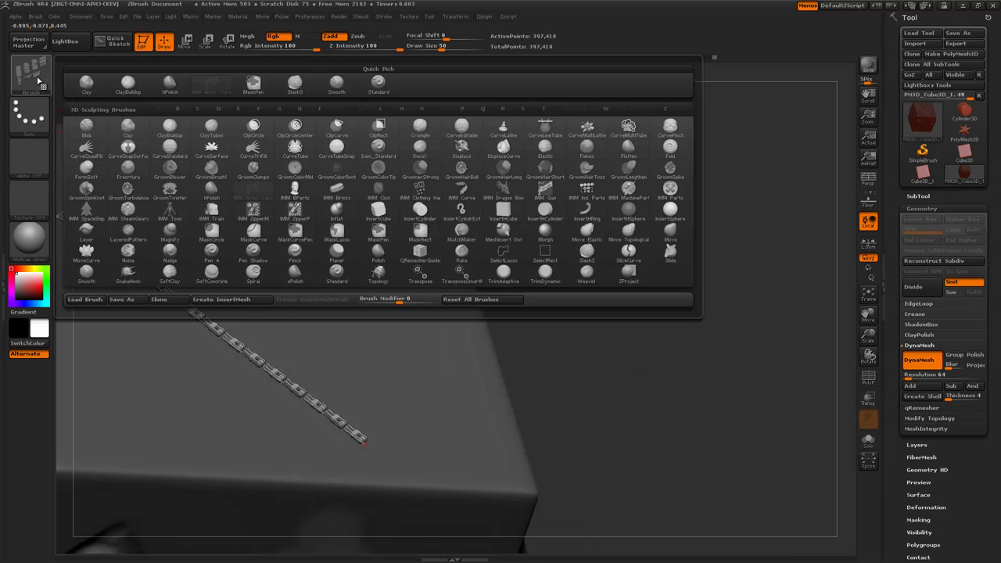
# Step: Set the CurveStep to about 0.6, draw a connected bike chain across the face and inspect its links up close
pyautogui.click(383, 17)
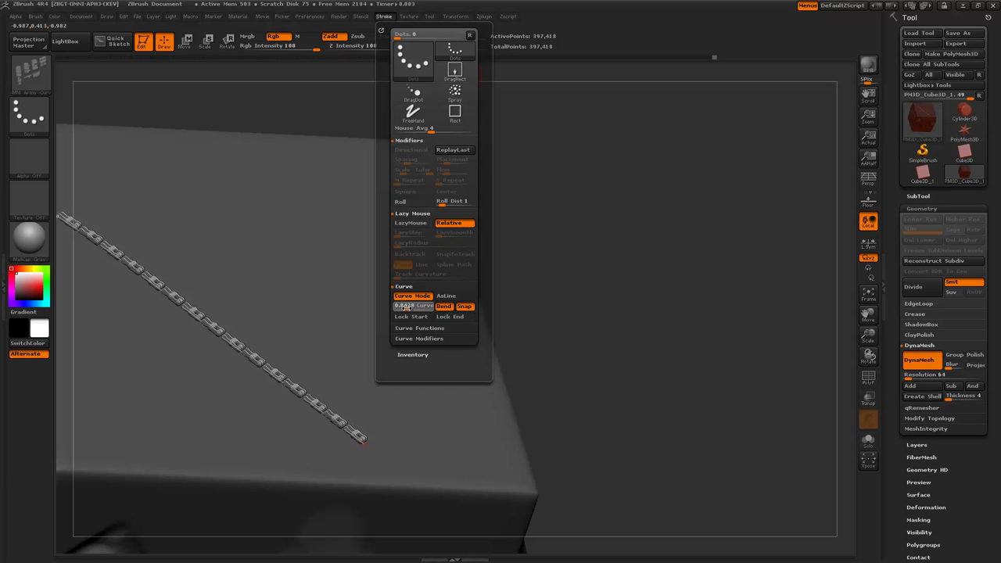
pyautogui.moveTo(446, 417); pyautogui.dragTo(252, 207)
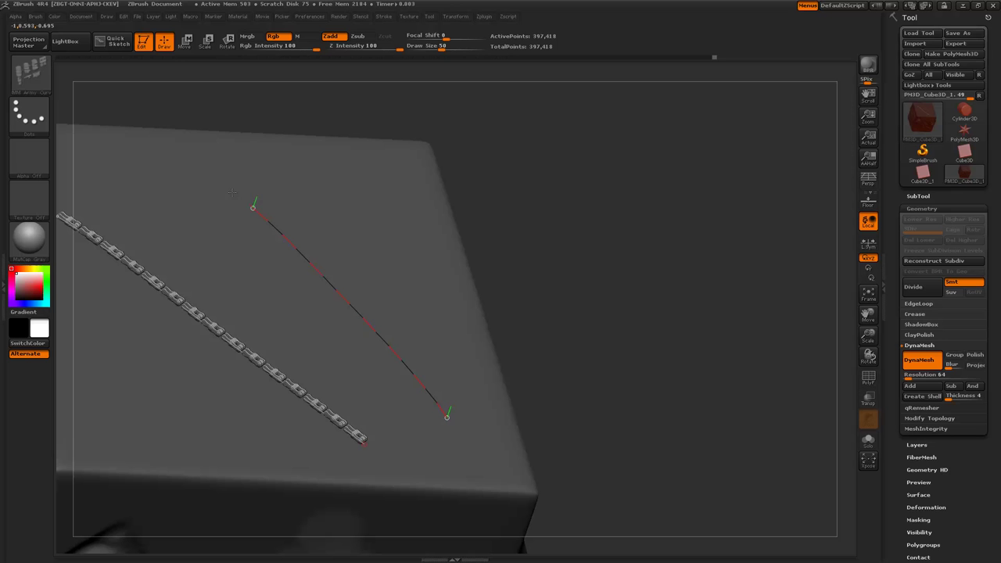
pyautogui.click(310, 277)
pyautogui.moveTo(570, 350); pyautogui.dragTo(600, 344)
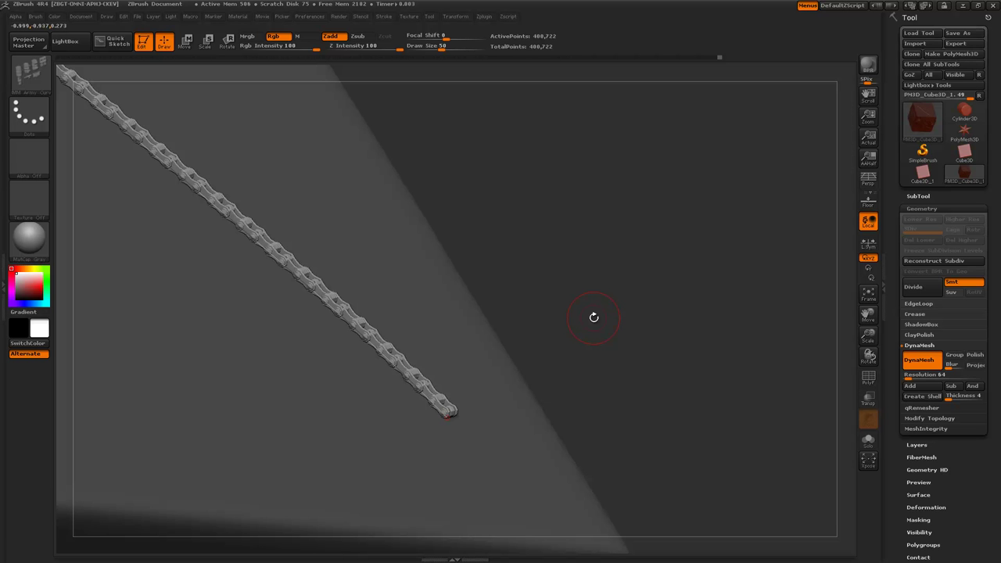
pyautogui.moveTo(578, 235); pyautogui.dragTo(499, 251)
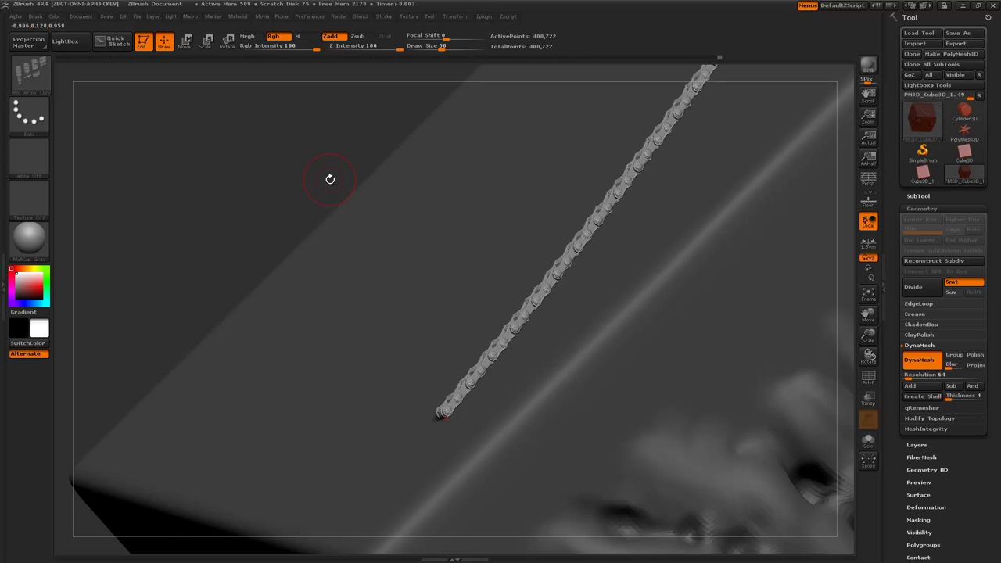
pyautogui.keyDown('alt'); pyautogui.moveTo(309, 185); pyautogui.dragTo(353, 166); pyautogui.keyUp('alt')
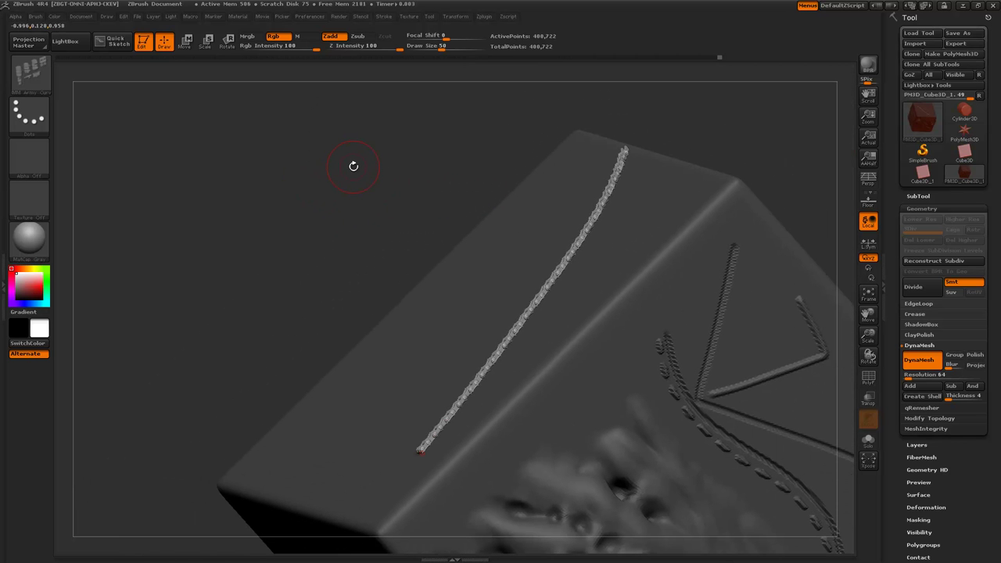
# Step: Choose the IMM Curve brush with the Chain with Base insert and draw a curved chain across the cube's smooth face
pyautogui.click(30, 75)
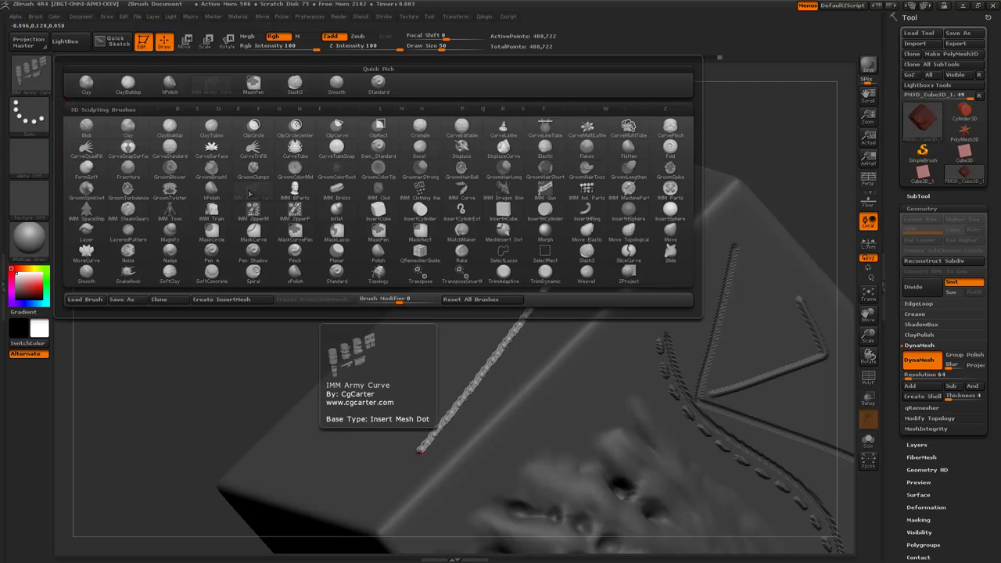
pyautogui.moveTo(306, 199)
pyautogui.moveTo(426, 199)
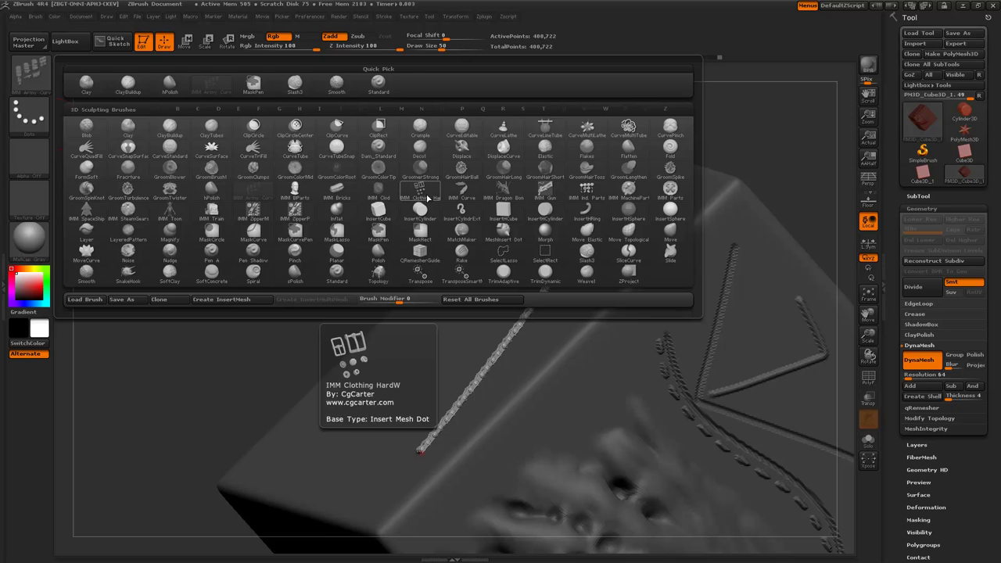
pyautogui.moveTo(374, 197)
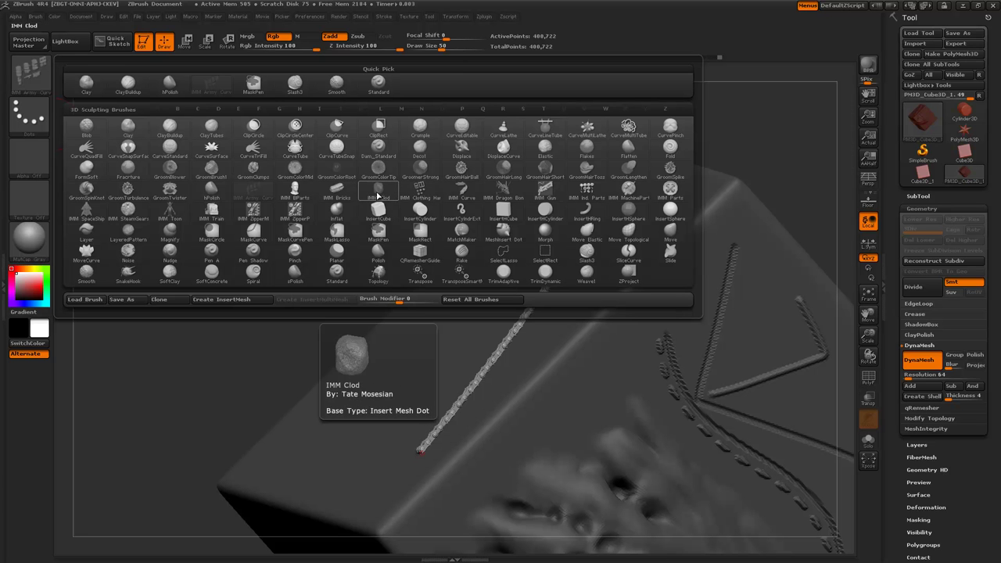
pyautogui.click(461, 190)
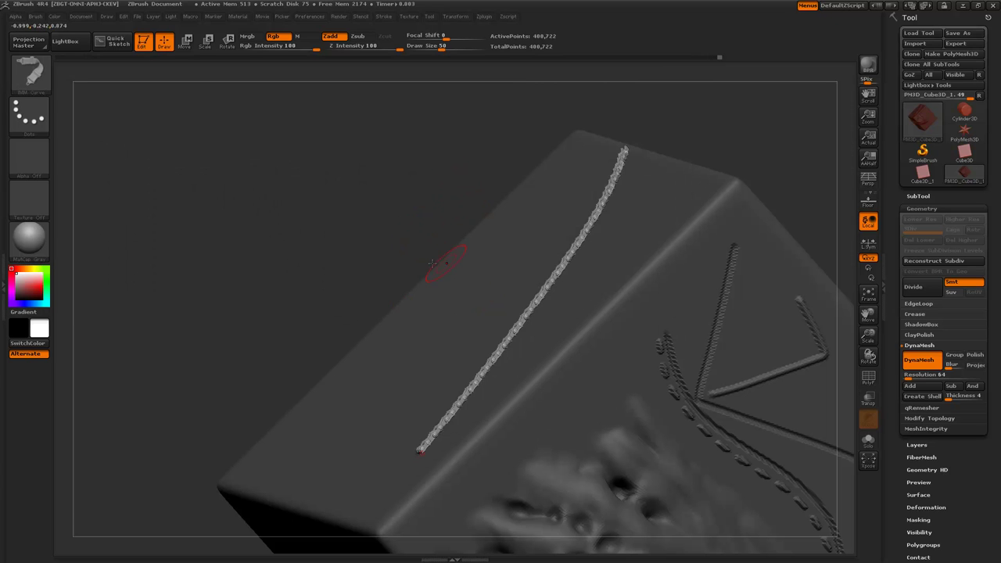
pyautogui.press('m')
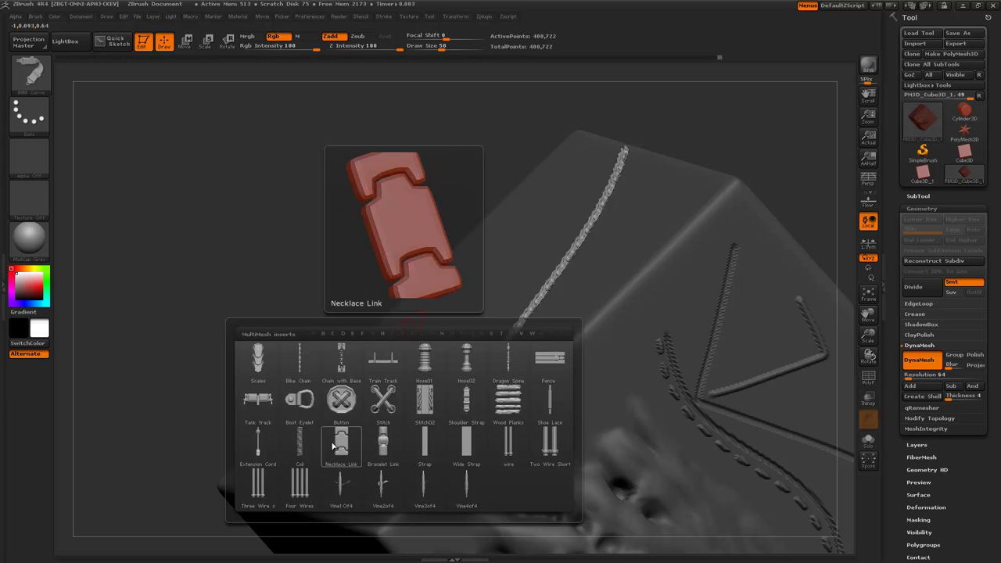
pyautogui.click(344, 372)
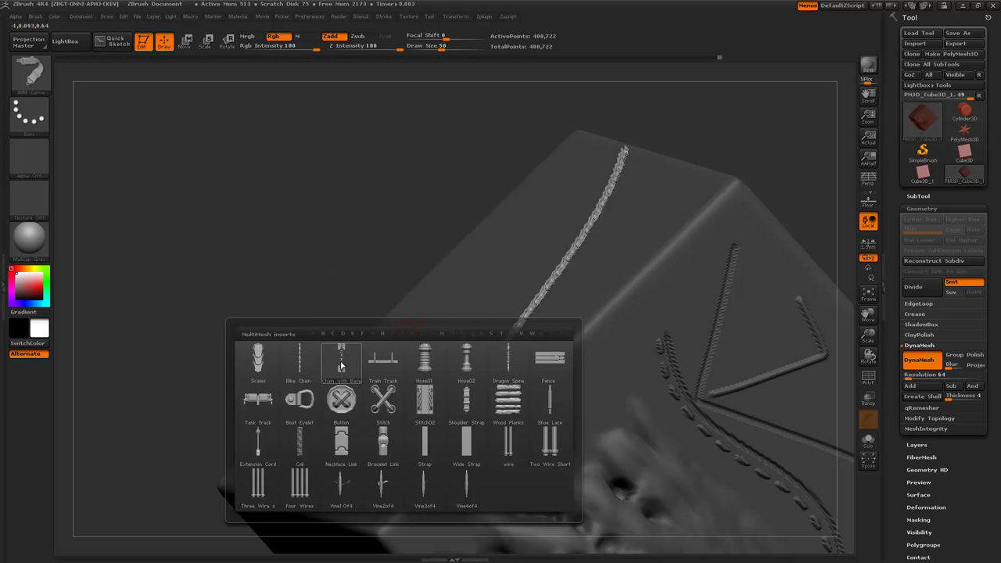
pyautogui.moveTo(258, 344); pyautogui.dragTo(344, 438)
pyautogui.moveTo(367, 458)
pyautogui.mouseDown()
pyautogui.moveTo(361, 397)
pyautogui.moveTo(269, 172)
pyautogui.mouseUp()
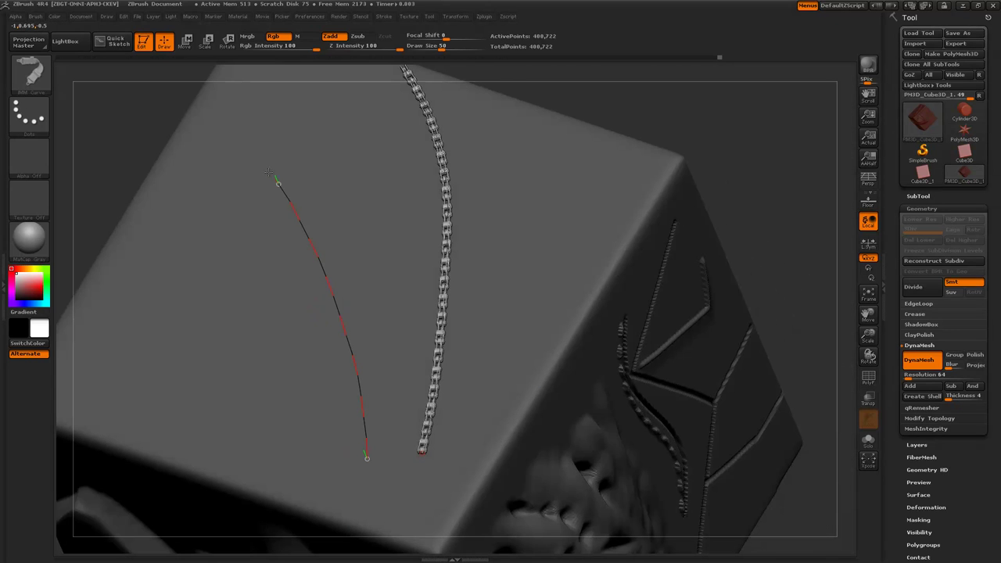
pyautogui.click(358, 379)
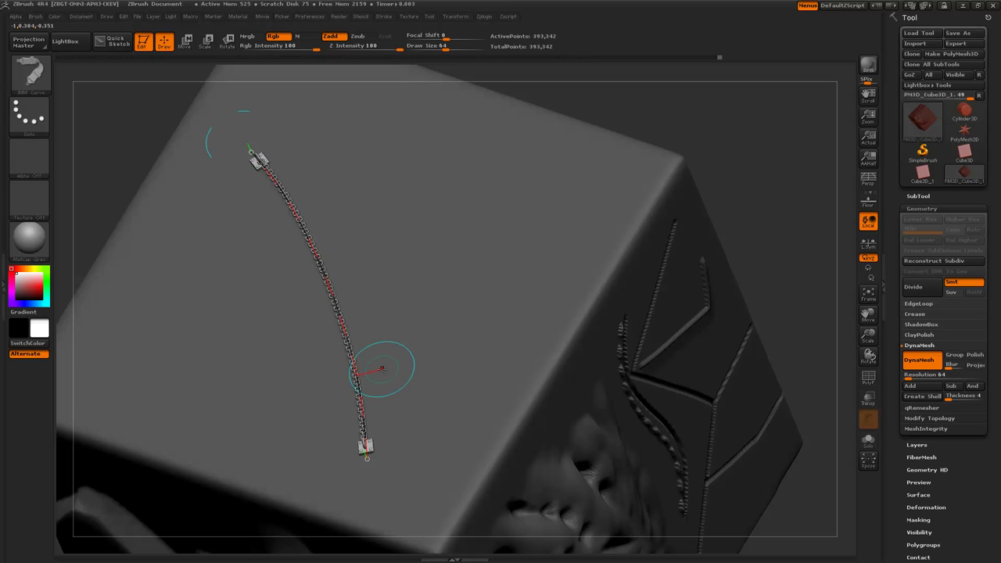
# Step: Switch to the IMM Clothing HardW brush and select its Buckle_Type02 insert
pyautogui.moveTo(759, 227); pyautogui.dragTo(705, 250)
pyautogui.keyDown('alt'); pyautogui.moveTo(172, 249); pyautogui.dragTo(275, 203); pyautogui.keyUp('alt')
pyautogui.moveTo(275, 203); pyautogui.dragTo(210, 208)
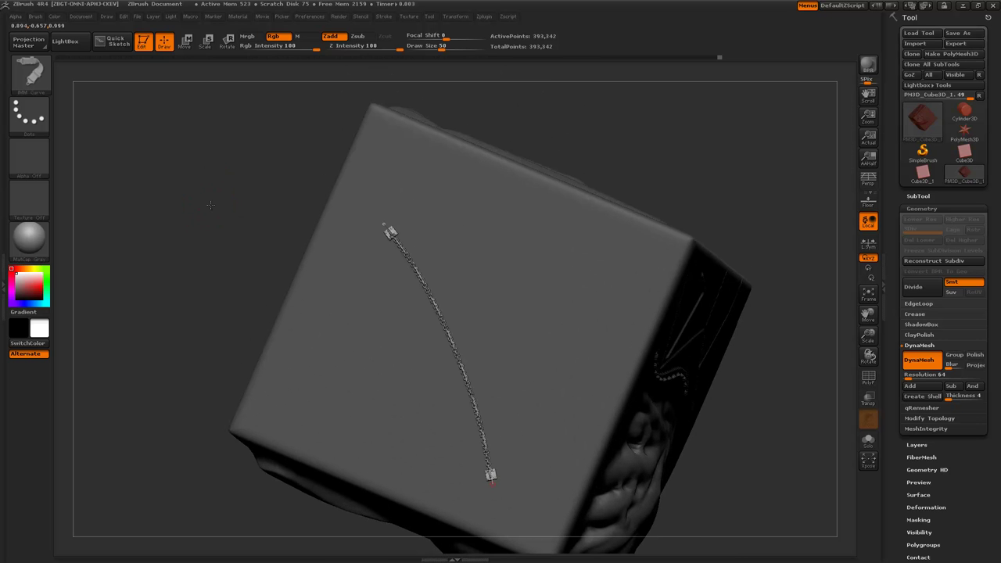
pyautogui.press('b')
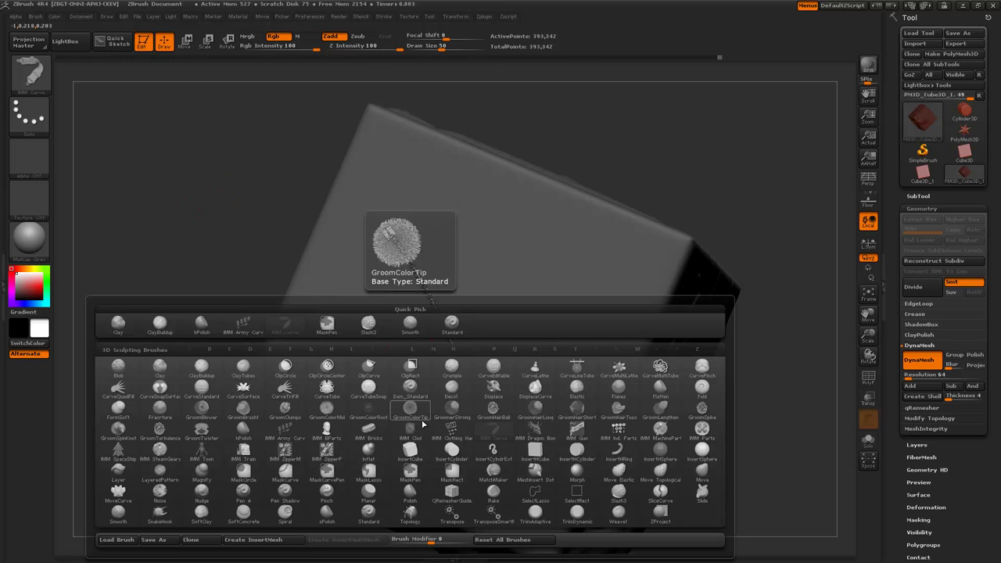
pyautogui.click(451, 435)
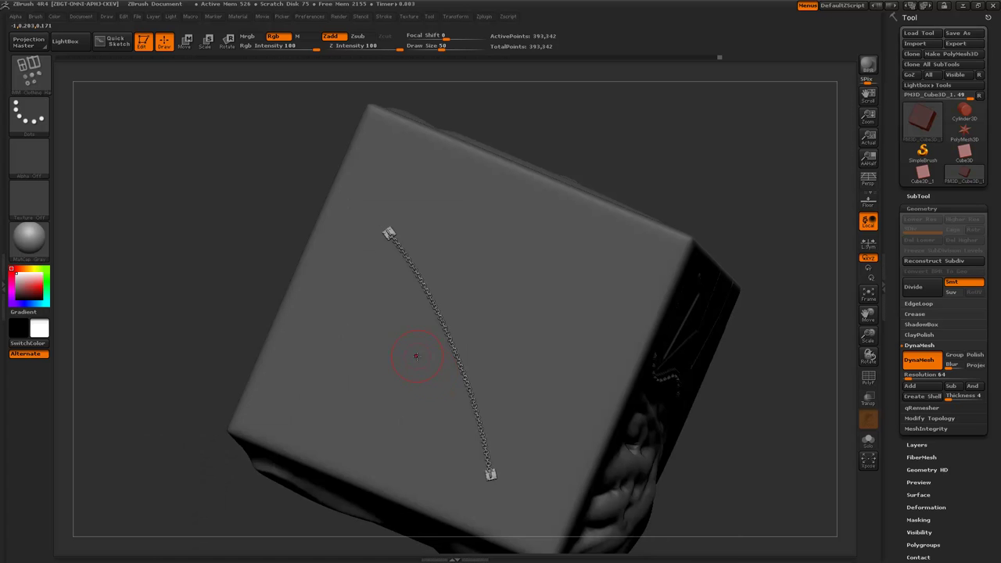
pyautogui.press('m')
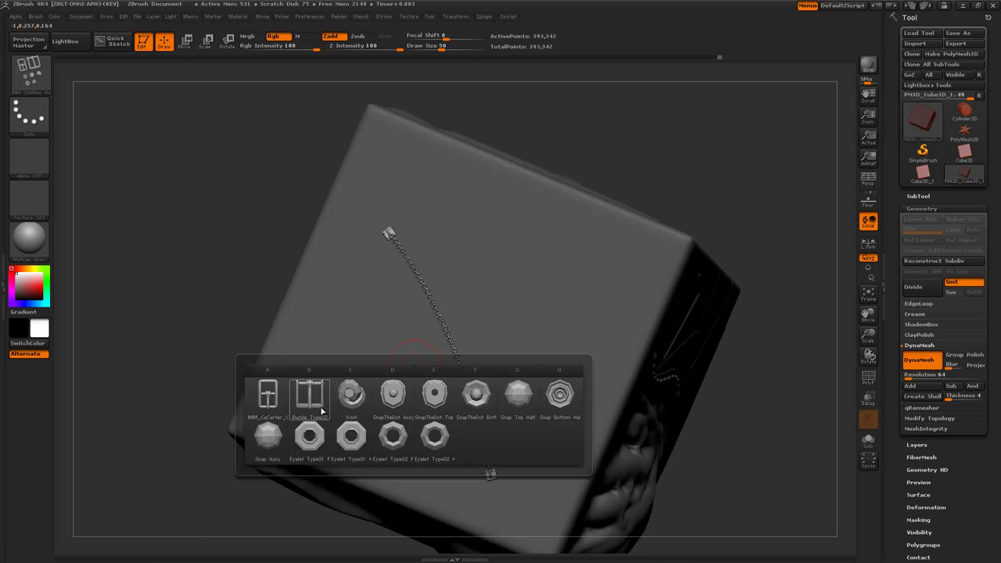
pyautogui.click(321, 411)
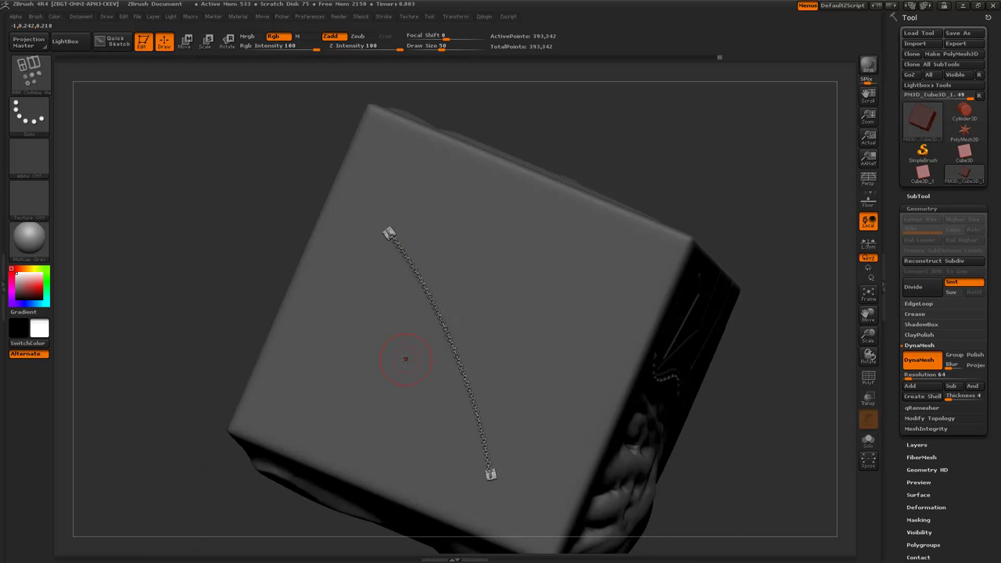
# Step: Switch to the IMM ZipperP brush, pick the Closed-Zipper insert and draw a large zipper diagonally across the smooth face
pyautogui.press('b')
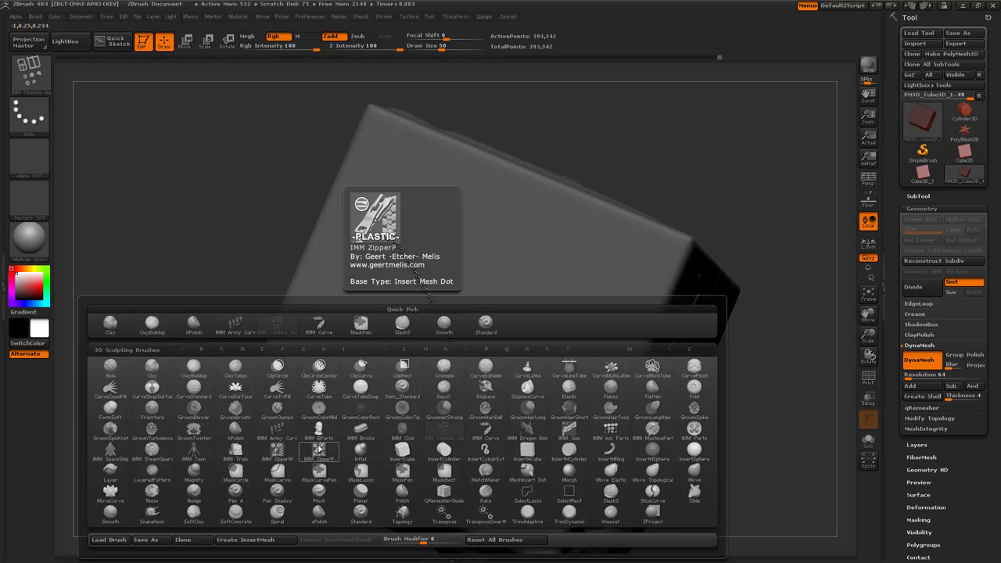
pyautogui.click(300, 454)
pyautogui.press('m')
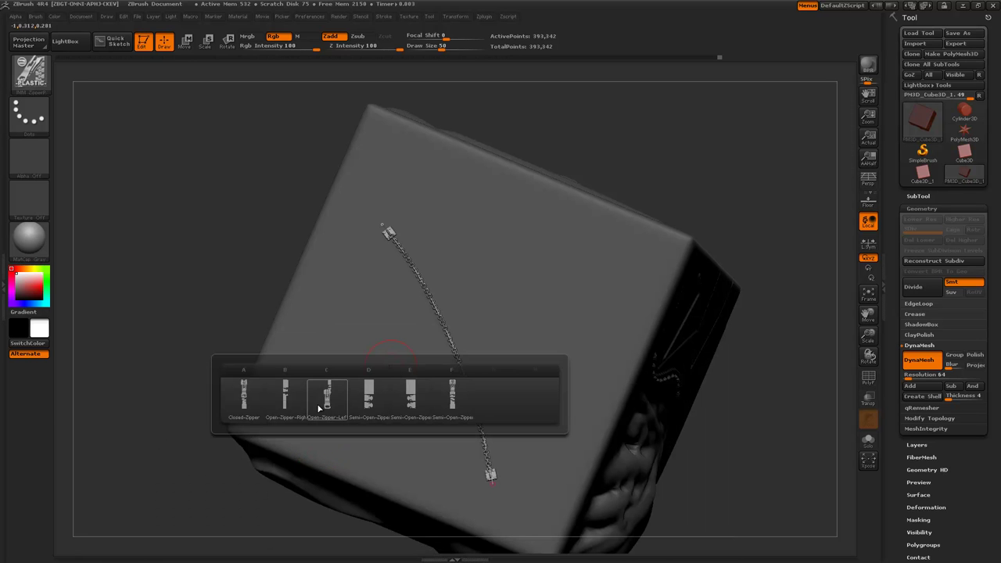
pyautogui.click(243, 397)
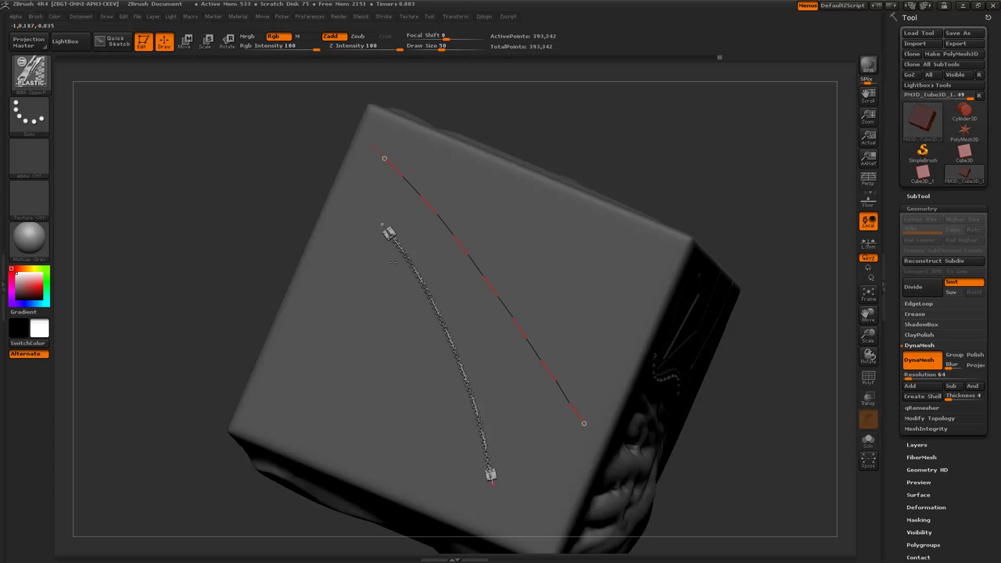
pyautogui.moveTo(368, 143); pyautogui.dragTo(368, 143)
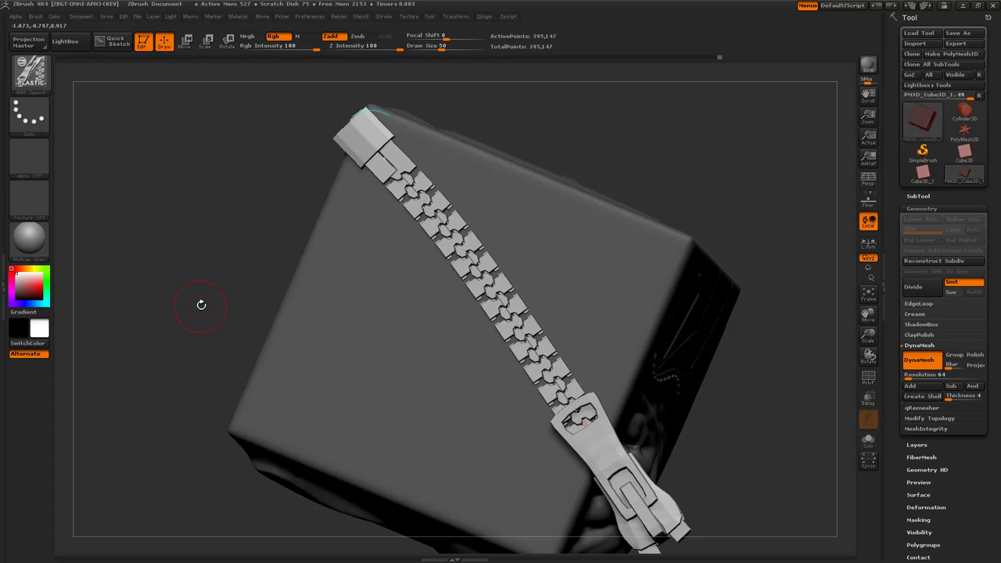
# Step: Reduce the Draw Size to 18 and draw a smaller zipper over the cube's edge and down the smooth face
pyautogui.keyDown('alt'); pyautogui.moveTo(201, 305); pyautogui.dragTo(211, 210); pyautogui.keyUp('alt')
pyautogui.moveTo(234, 258); pyautogui.dragTo(304, 305)
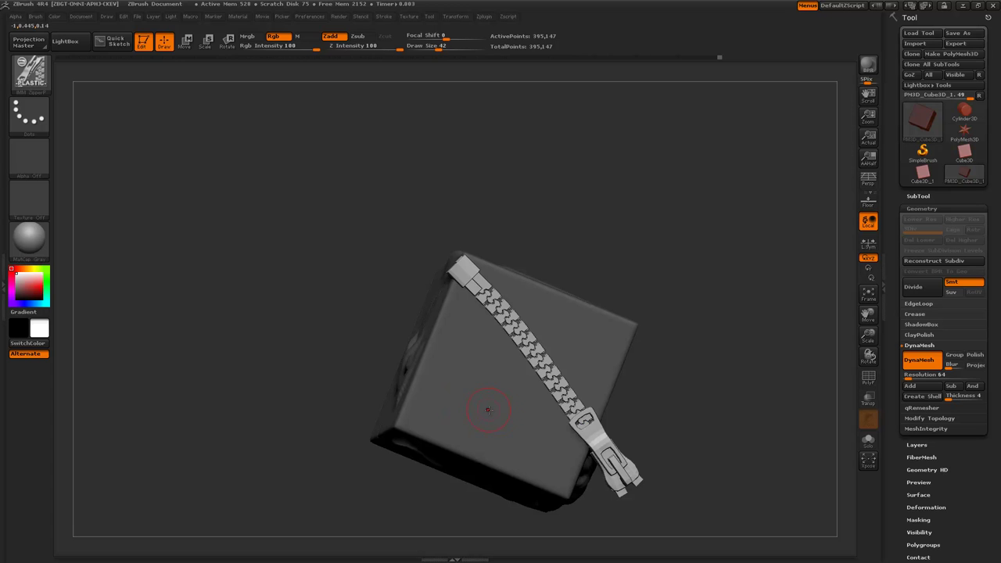
pyautogui.press('[')
pyautogui.moveTo(427, 512); pyautogui.dragTo(448, 503)
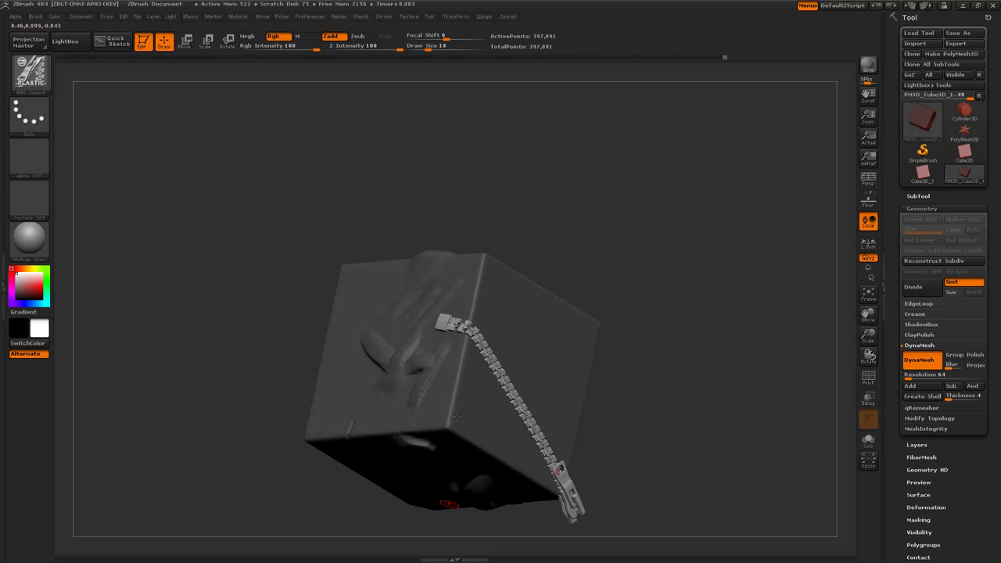
# Step: Draw another small zipper across the sculpted faces, wrapping it over the cube's edge, and inspect it from several sides
pyautogui.moveTo(342, 345); pyautogui.dragTo(498, 430)
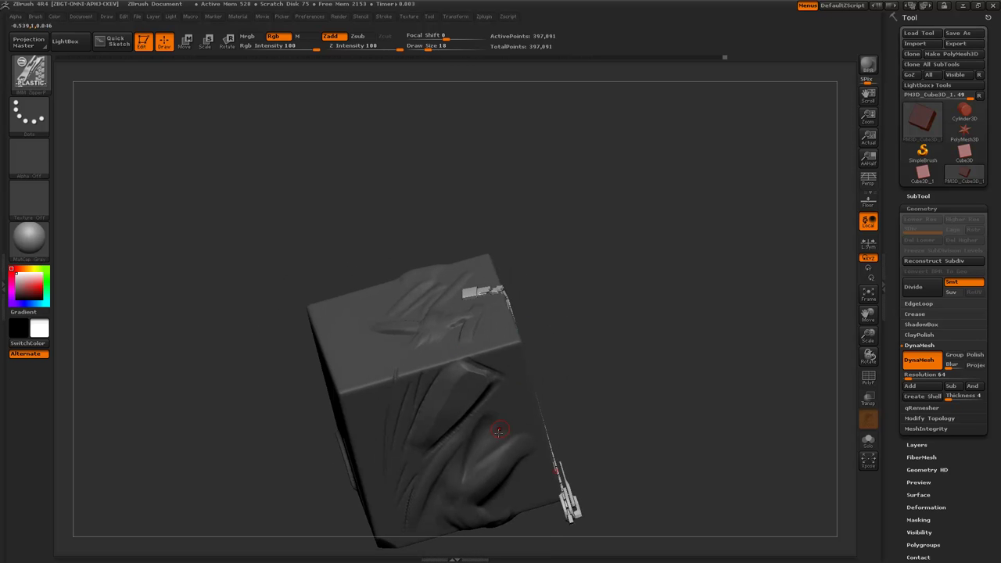
pyautogui.moveTo(283, 383); pyautogui.dragTo(360, 375)
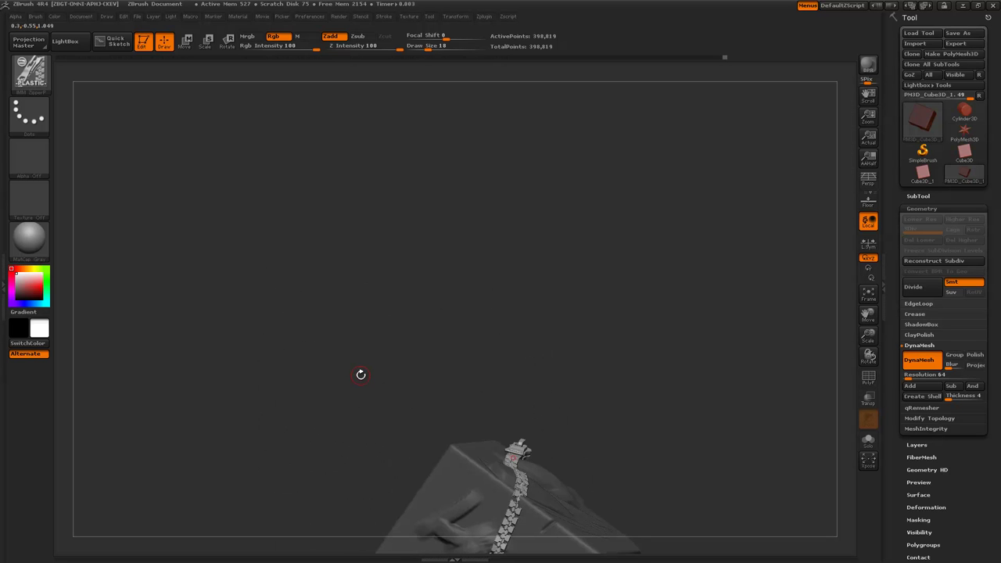
pyautogui.moveTo(295, 435); pyautogui.dragTo(239, 222)
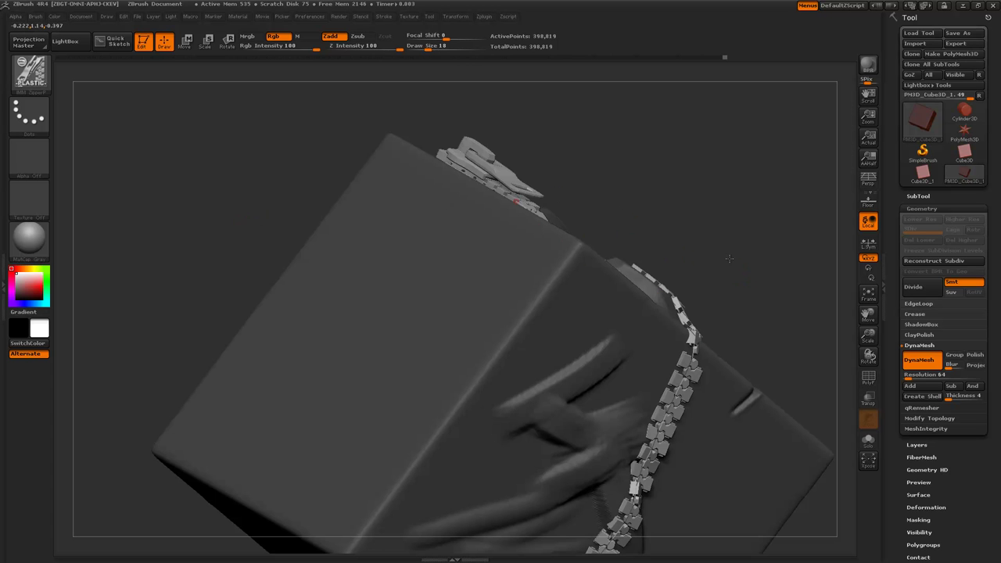
pyautogui.press('f')
pyautogui.moveTo(729, 258); pyautogui.dragTo(671, 378)
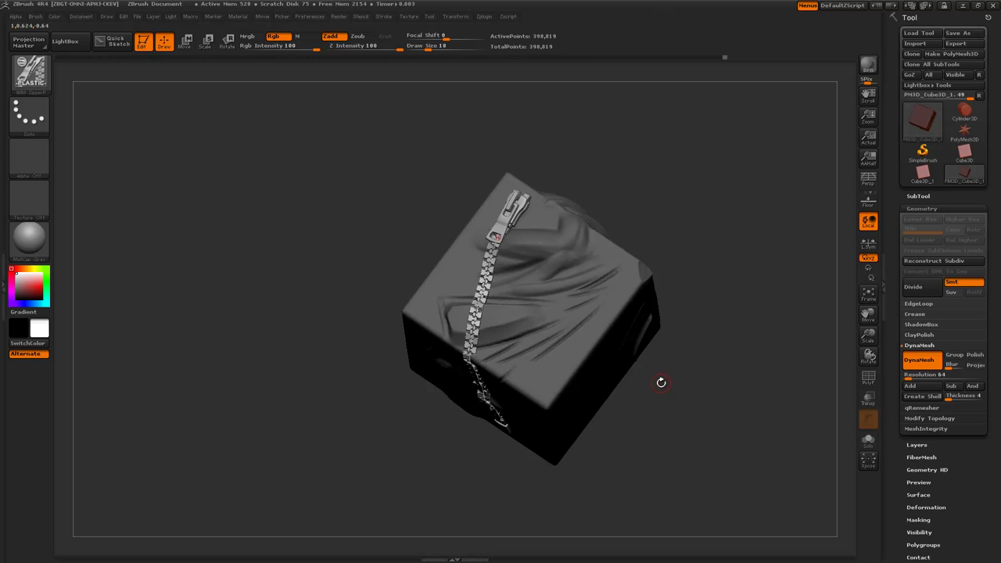
pyautogui.moveTo(661, 381); pyautogui.dragTo(690, 424)
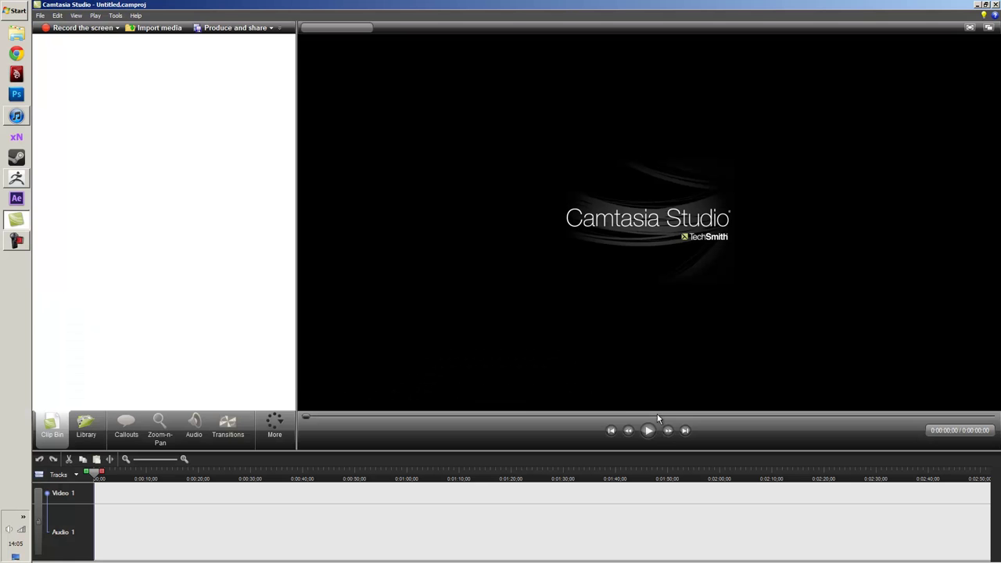
pyautogui.hotkey('alt', 'Tab')
pyautogui.hotkey('alt', 'Tab')
pyautogui.hotkey('alt', 'Tab')
pyautogui.press('Tab')
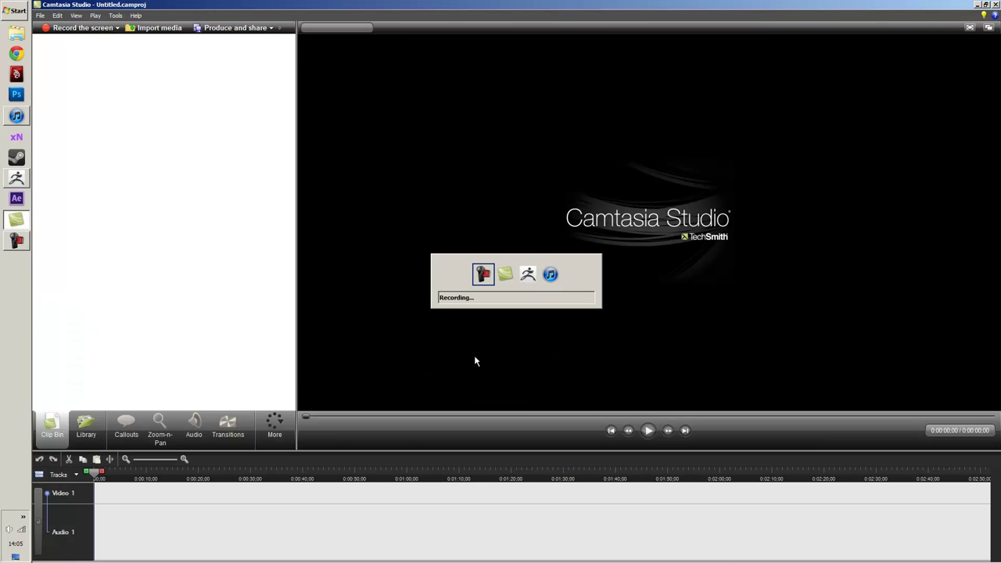